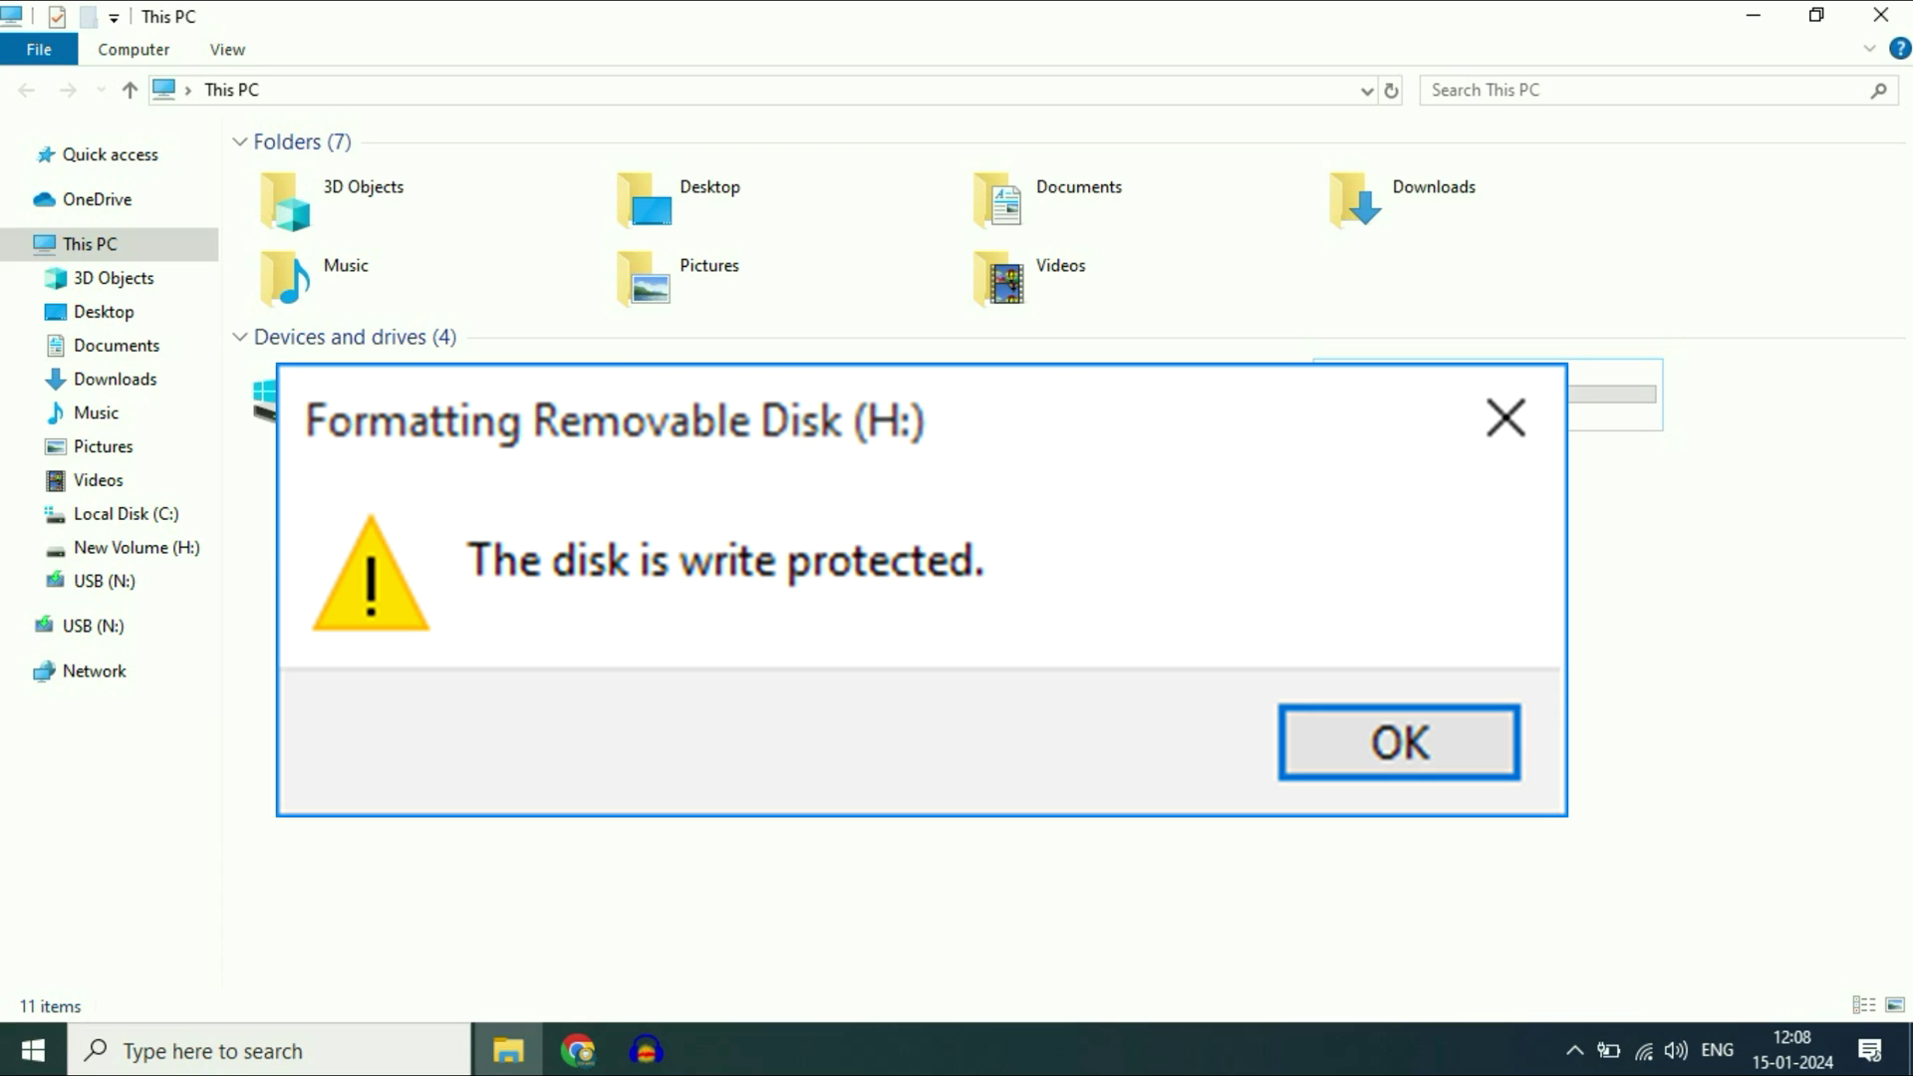
# Dismiss the 'disk is write protected' error and select the USB (N:) drive in This PC.
pyautogui.press('Return')
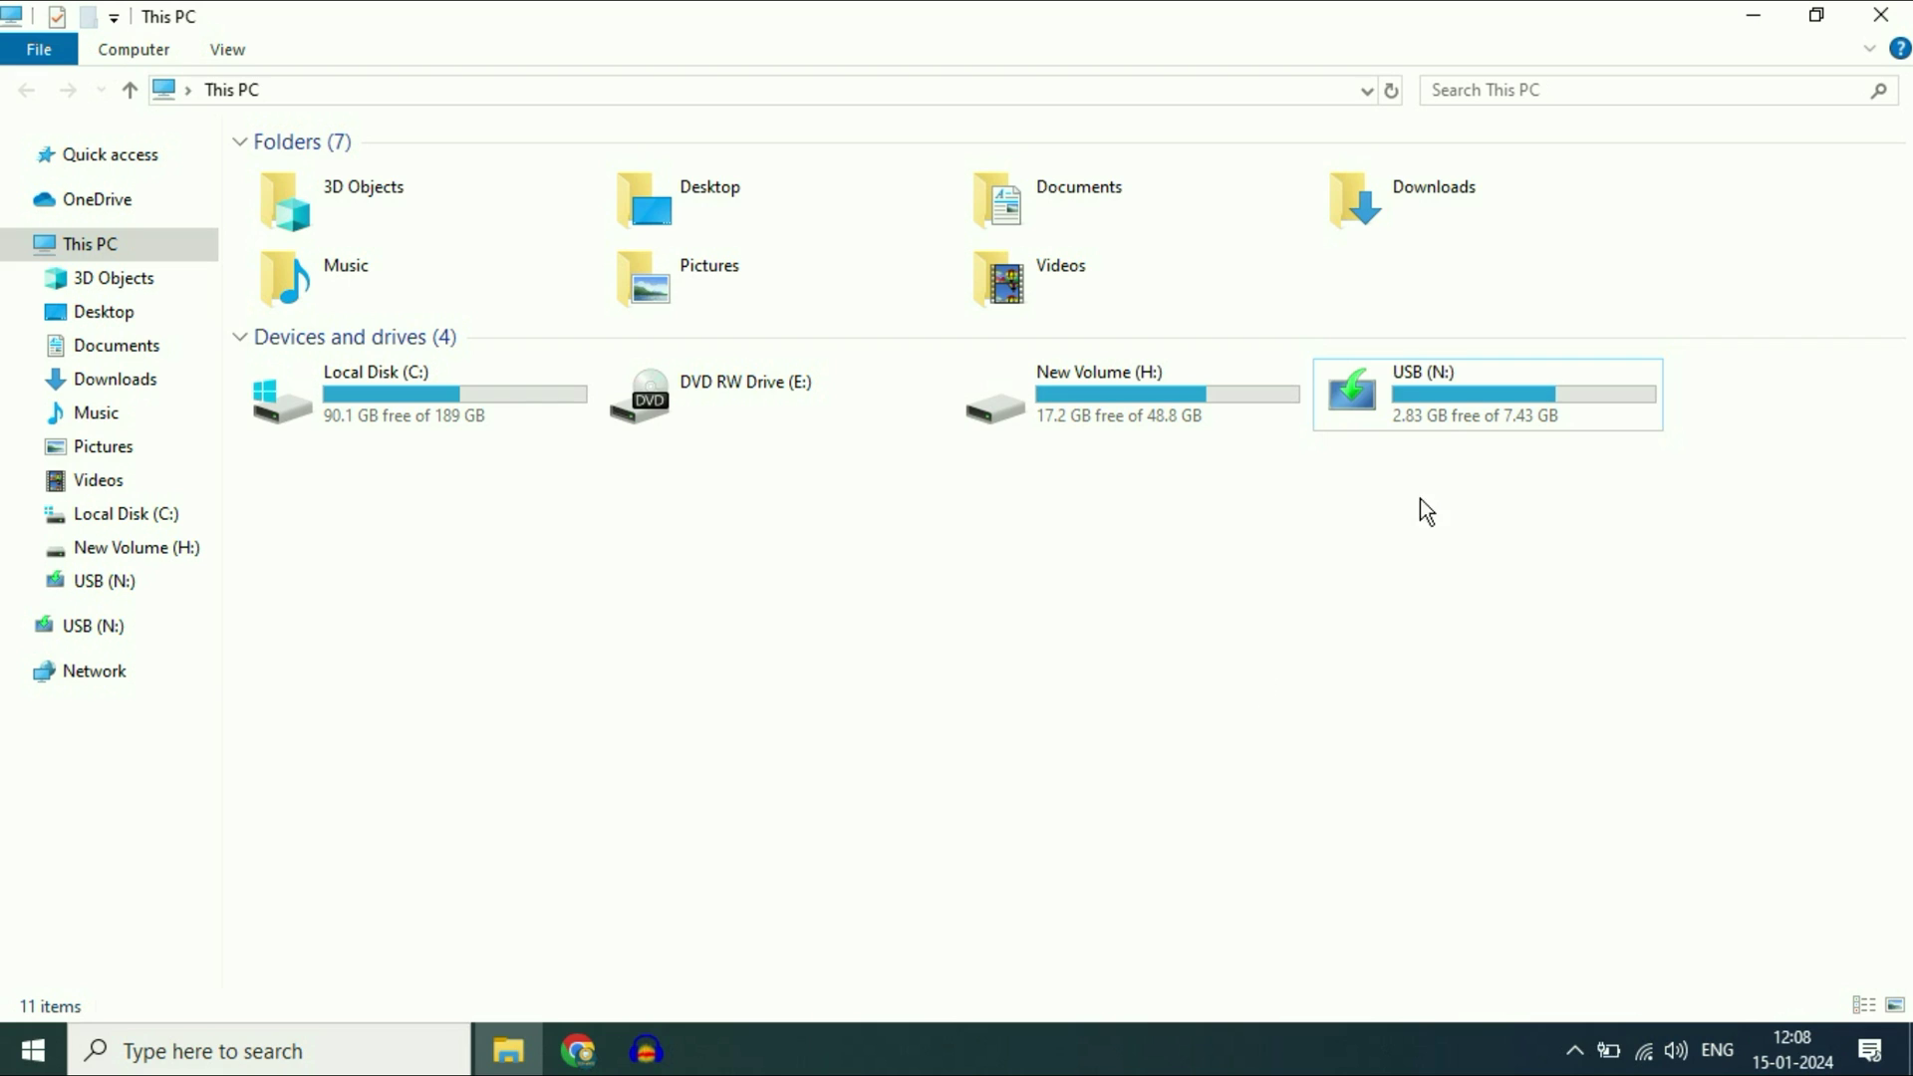
pyautogui.click(1454, 391)
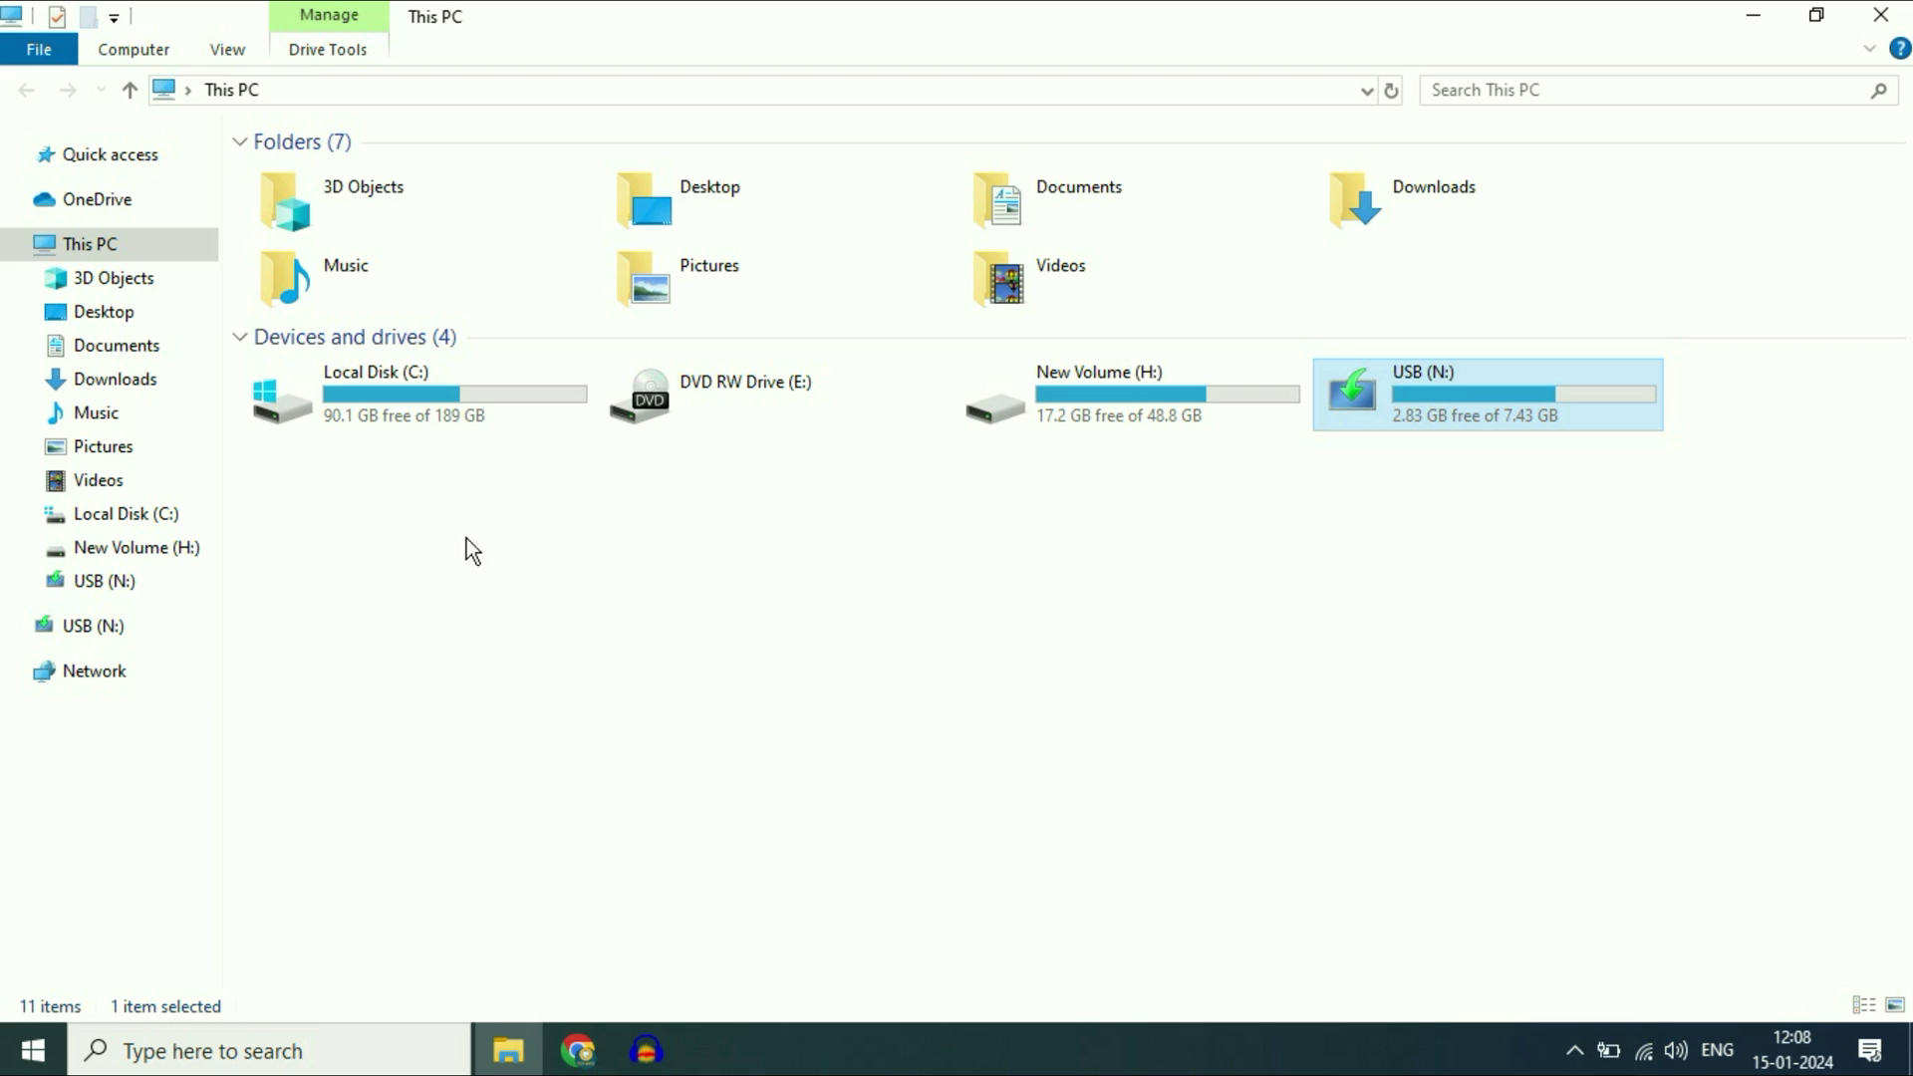
# Open Disk Management maximized from This PC's Manage and select the USB (N:) partition on Disk 1.
pyautogui.rightClick(110, 251)
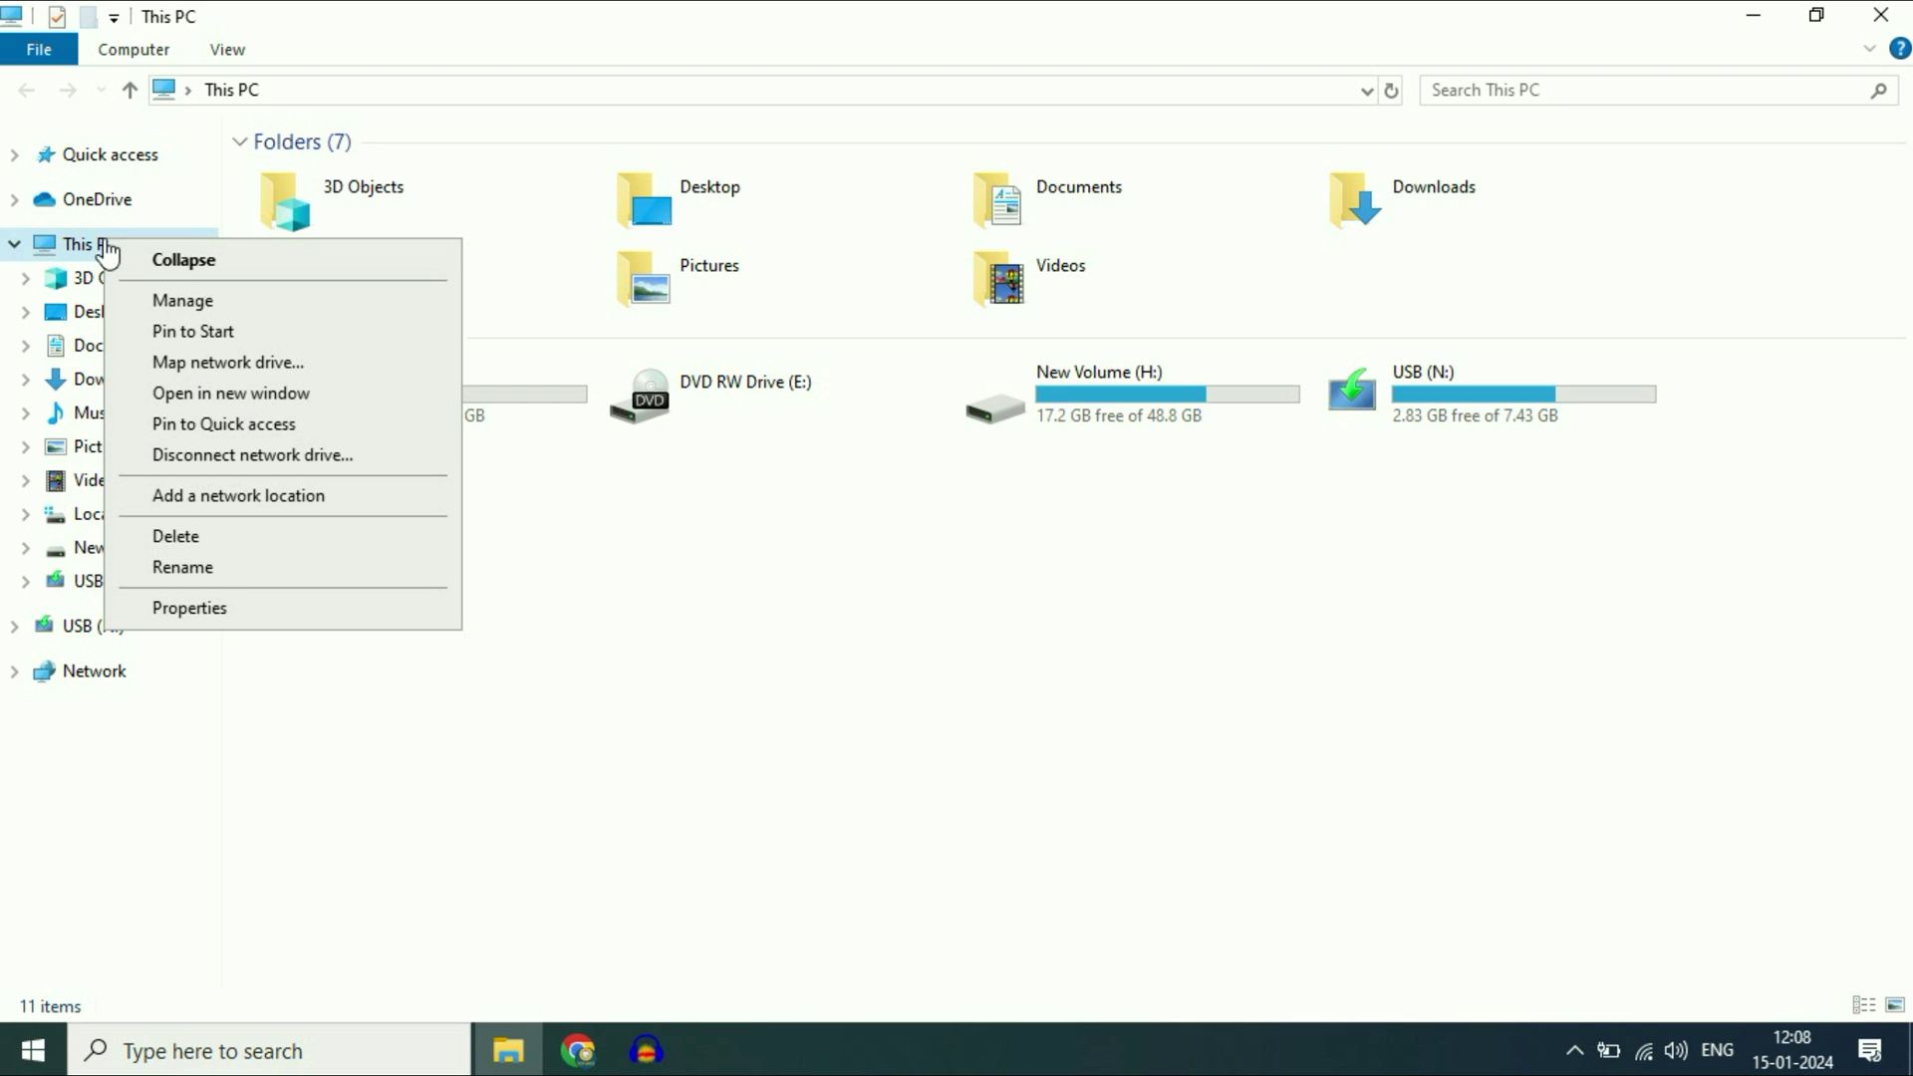
pyautogui.click(190, 312)
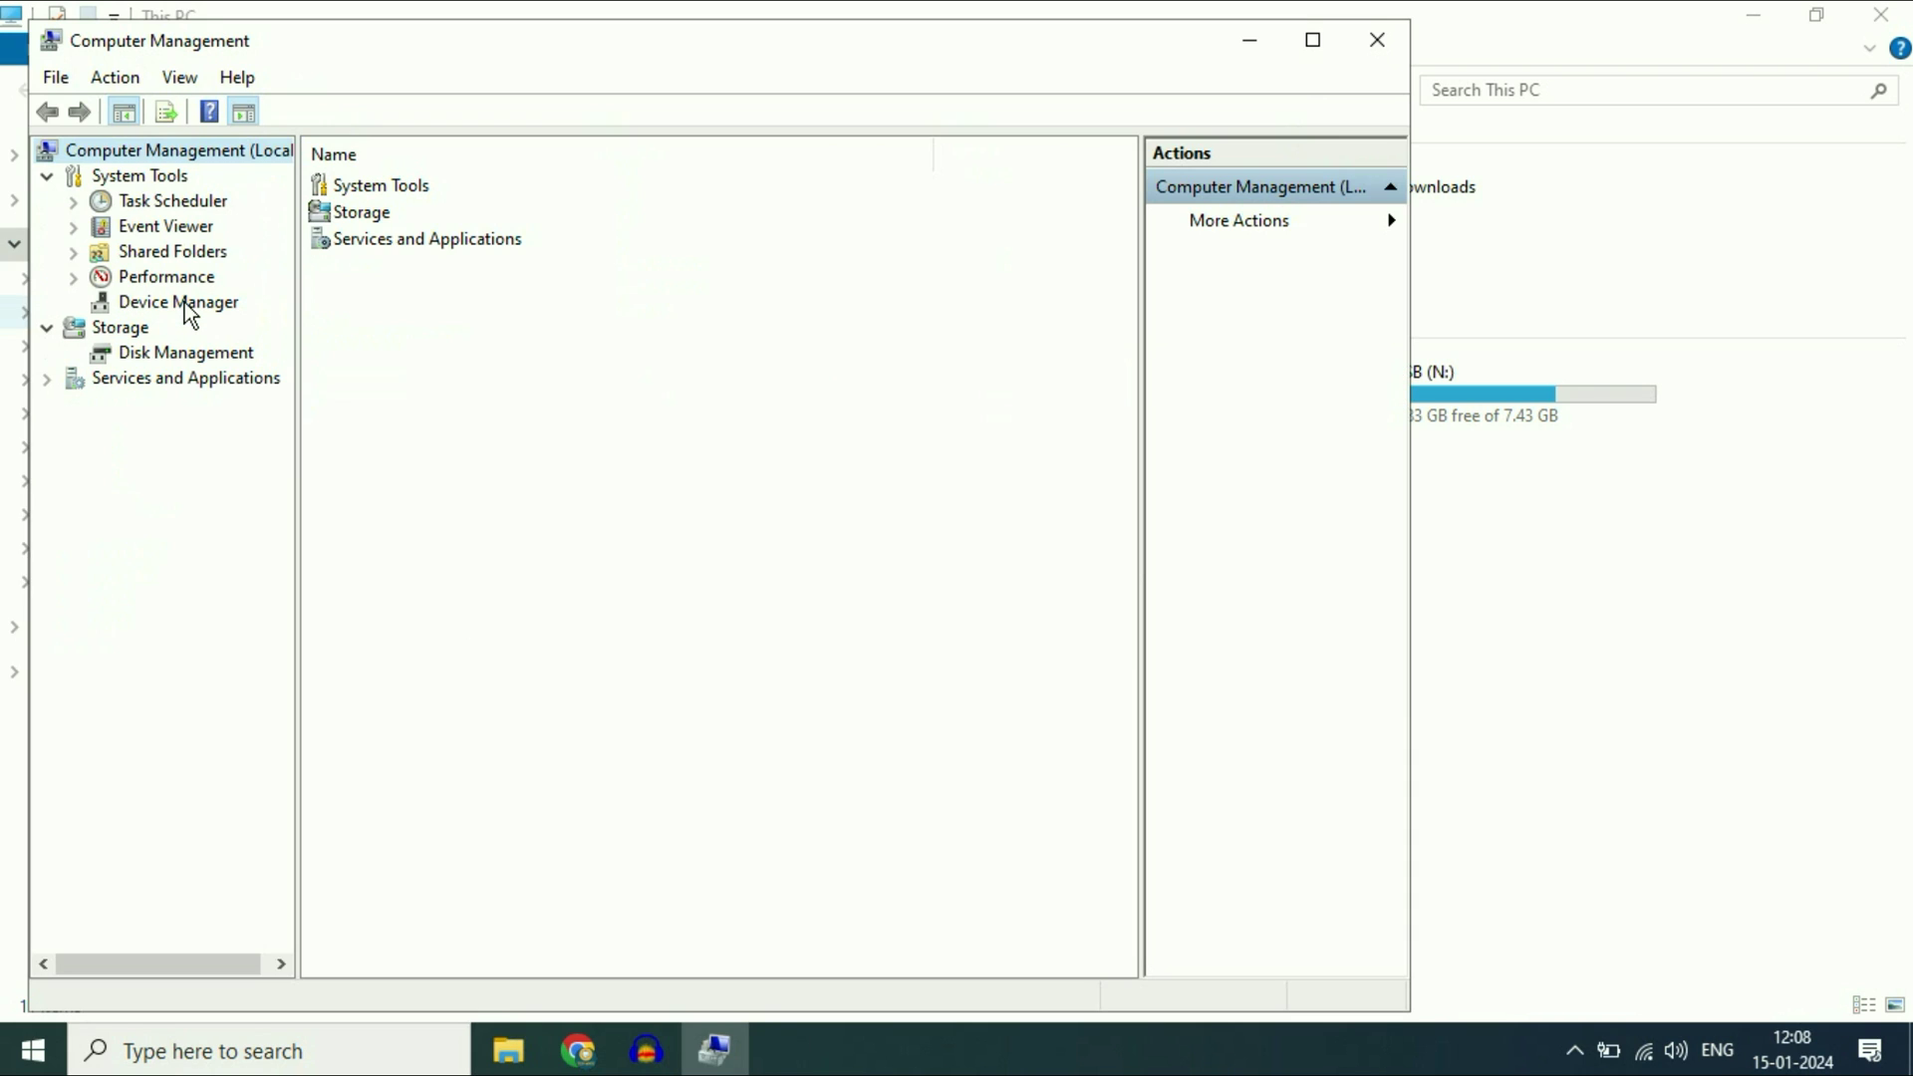
pyautogui.doubleClick(780, 41)
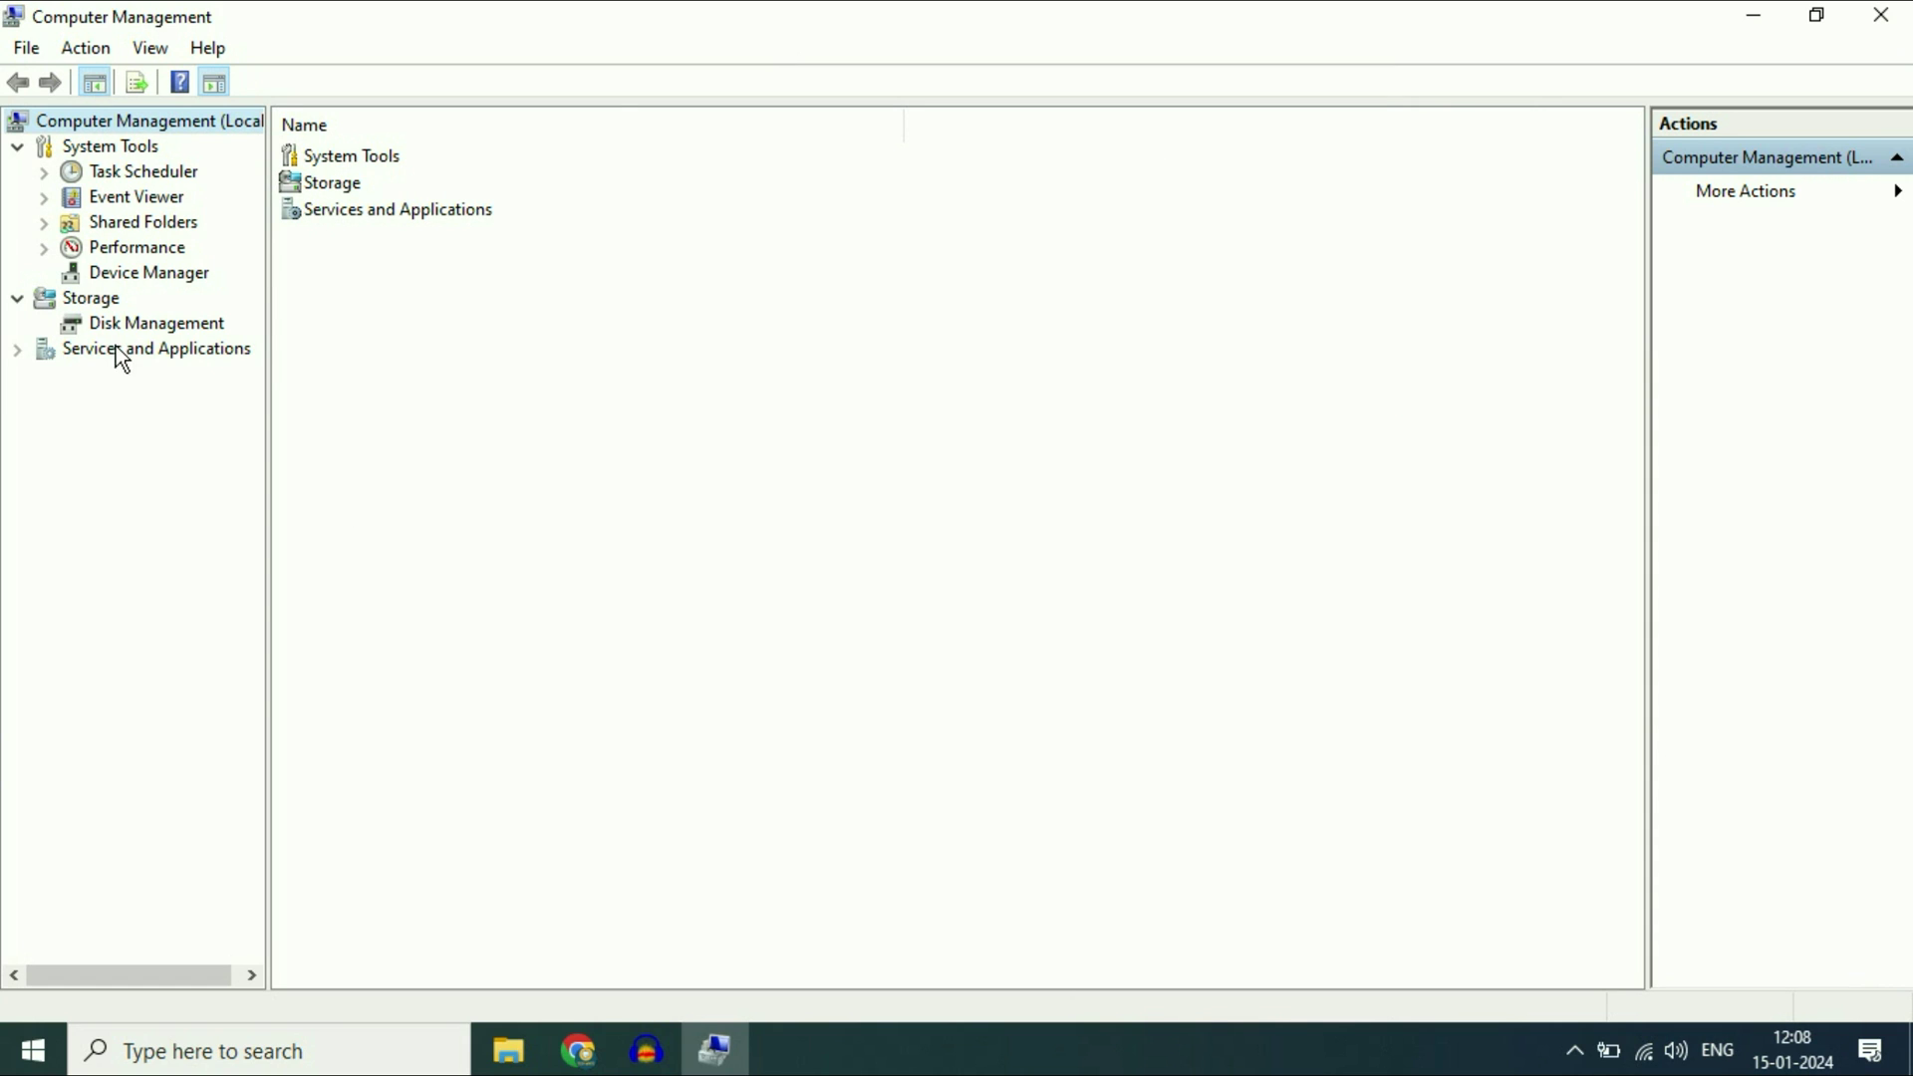
pyautogui.click(157, 323)
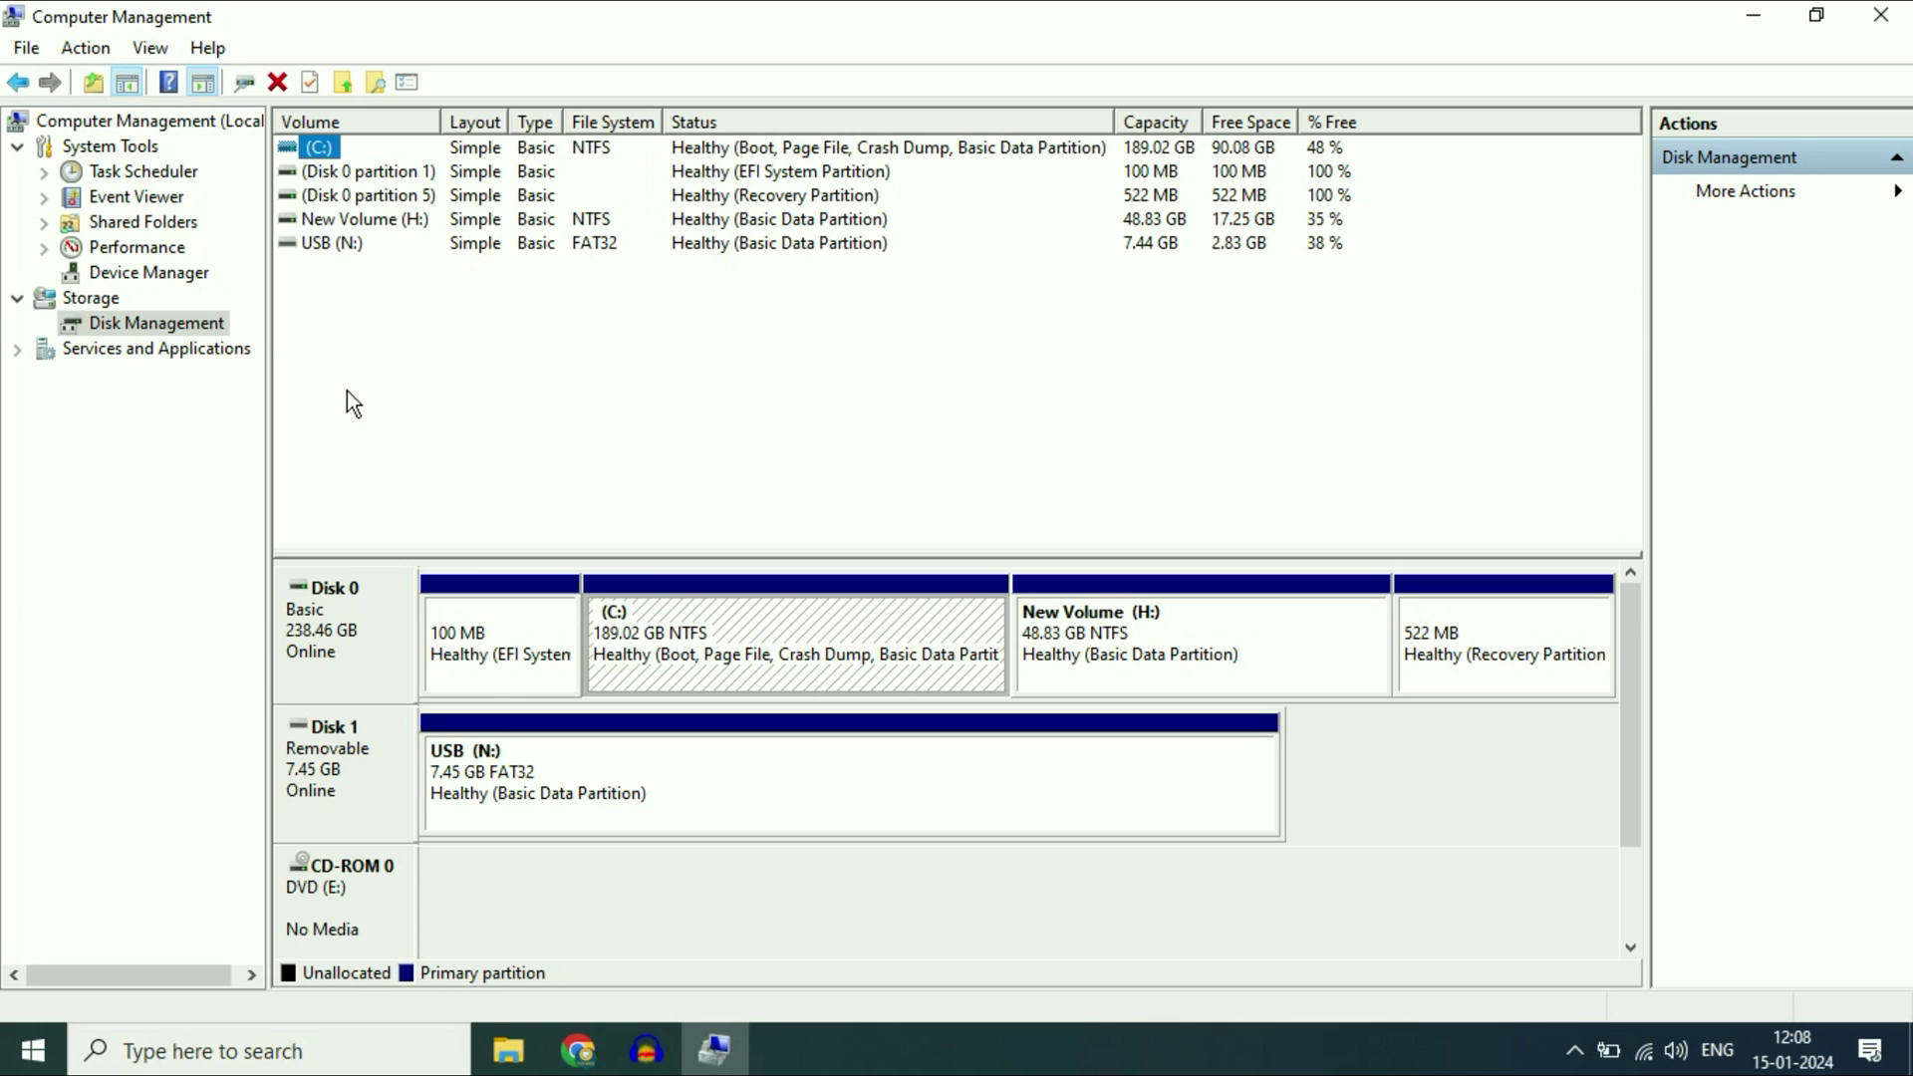
pyautogui.click(367, 770)
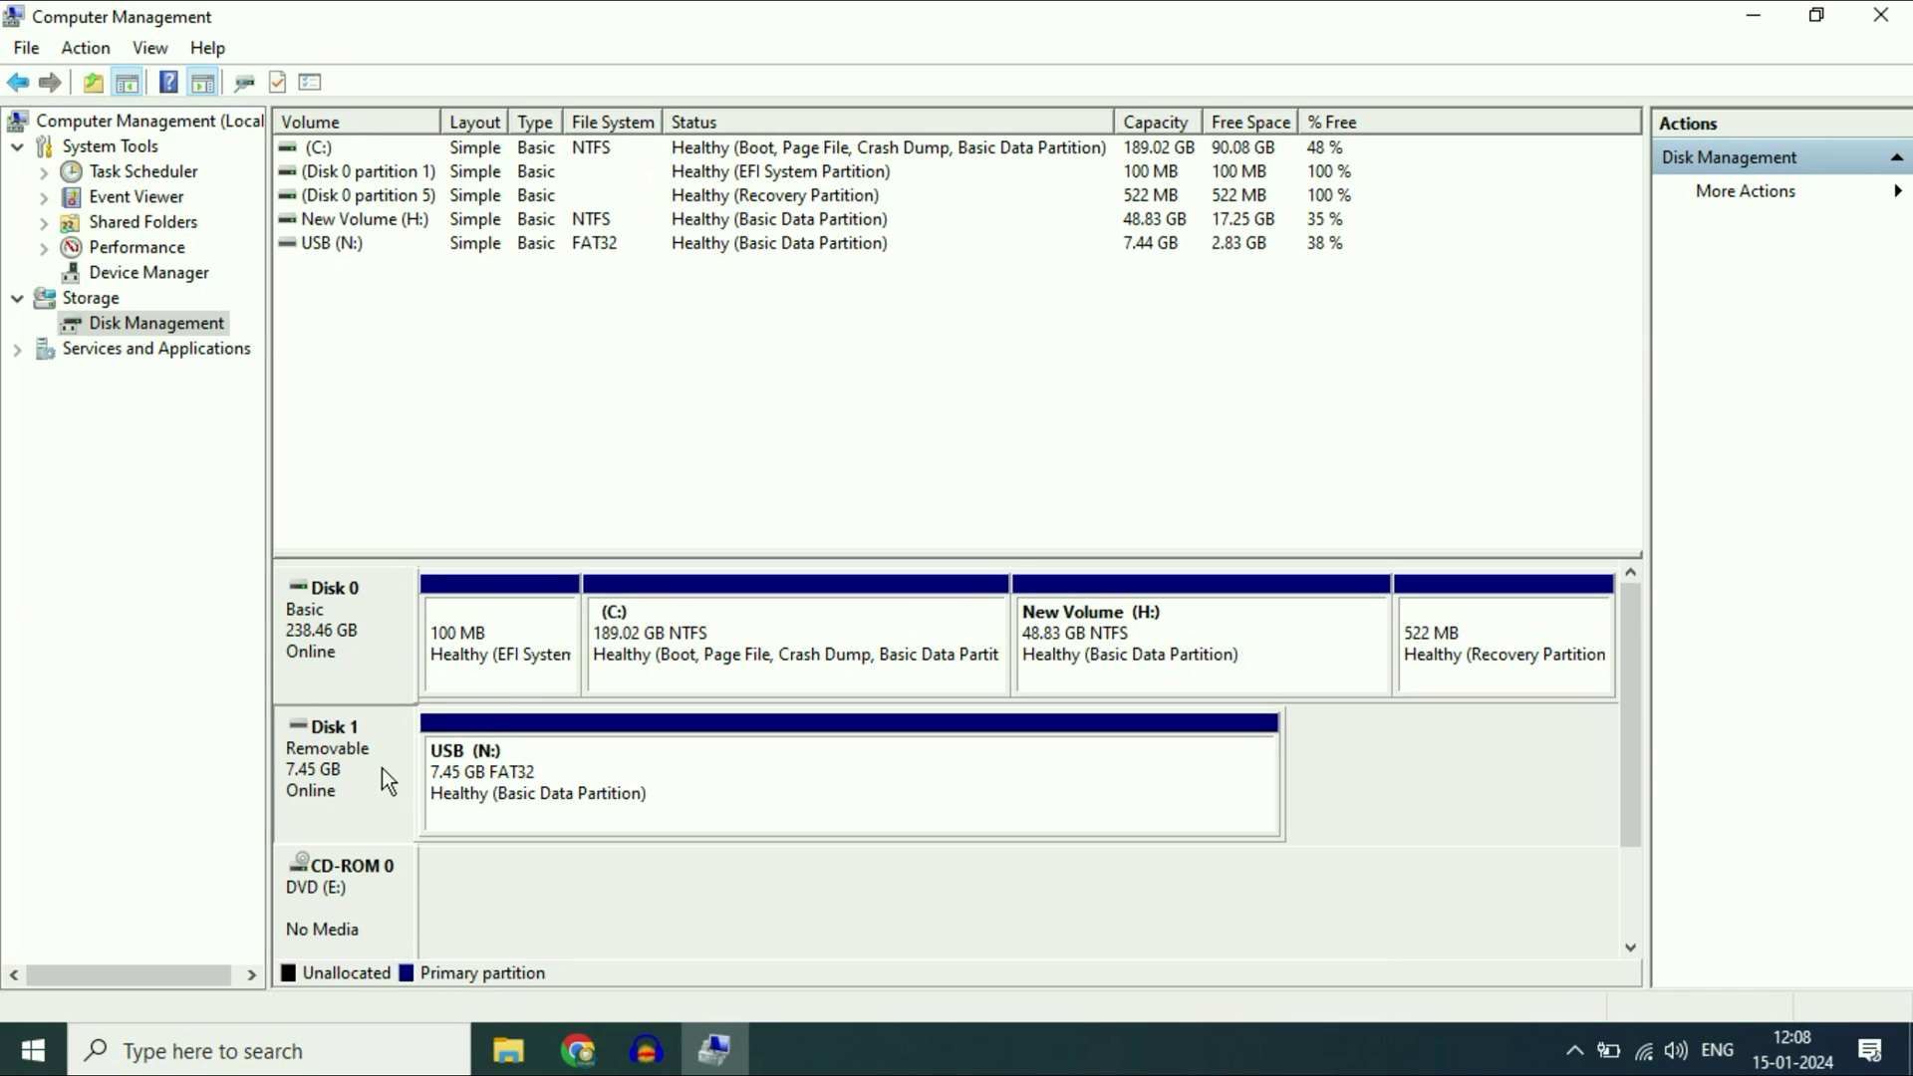
pyautogui.click(603, 783)
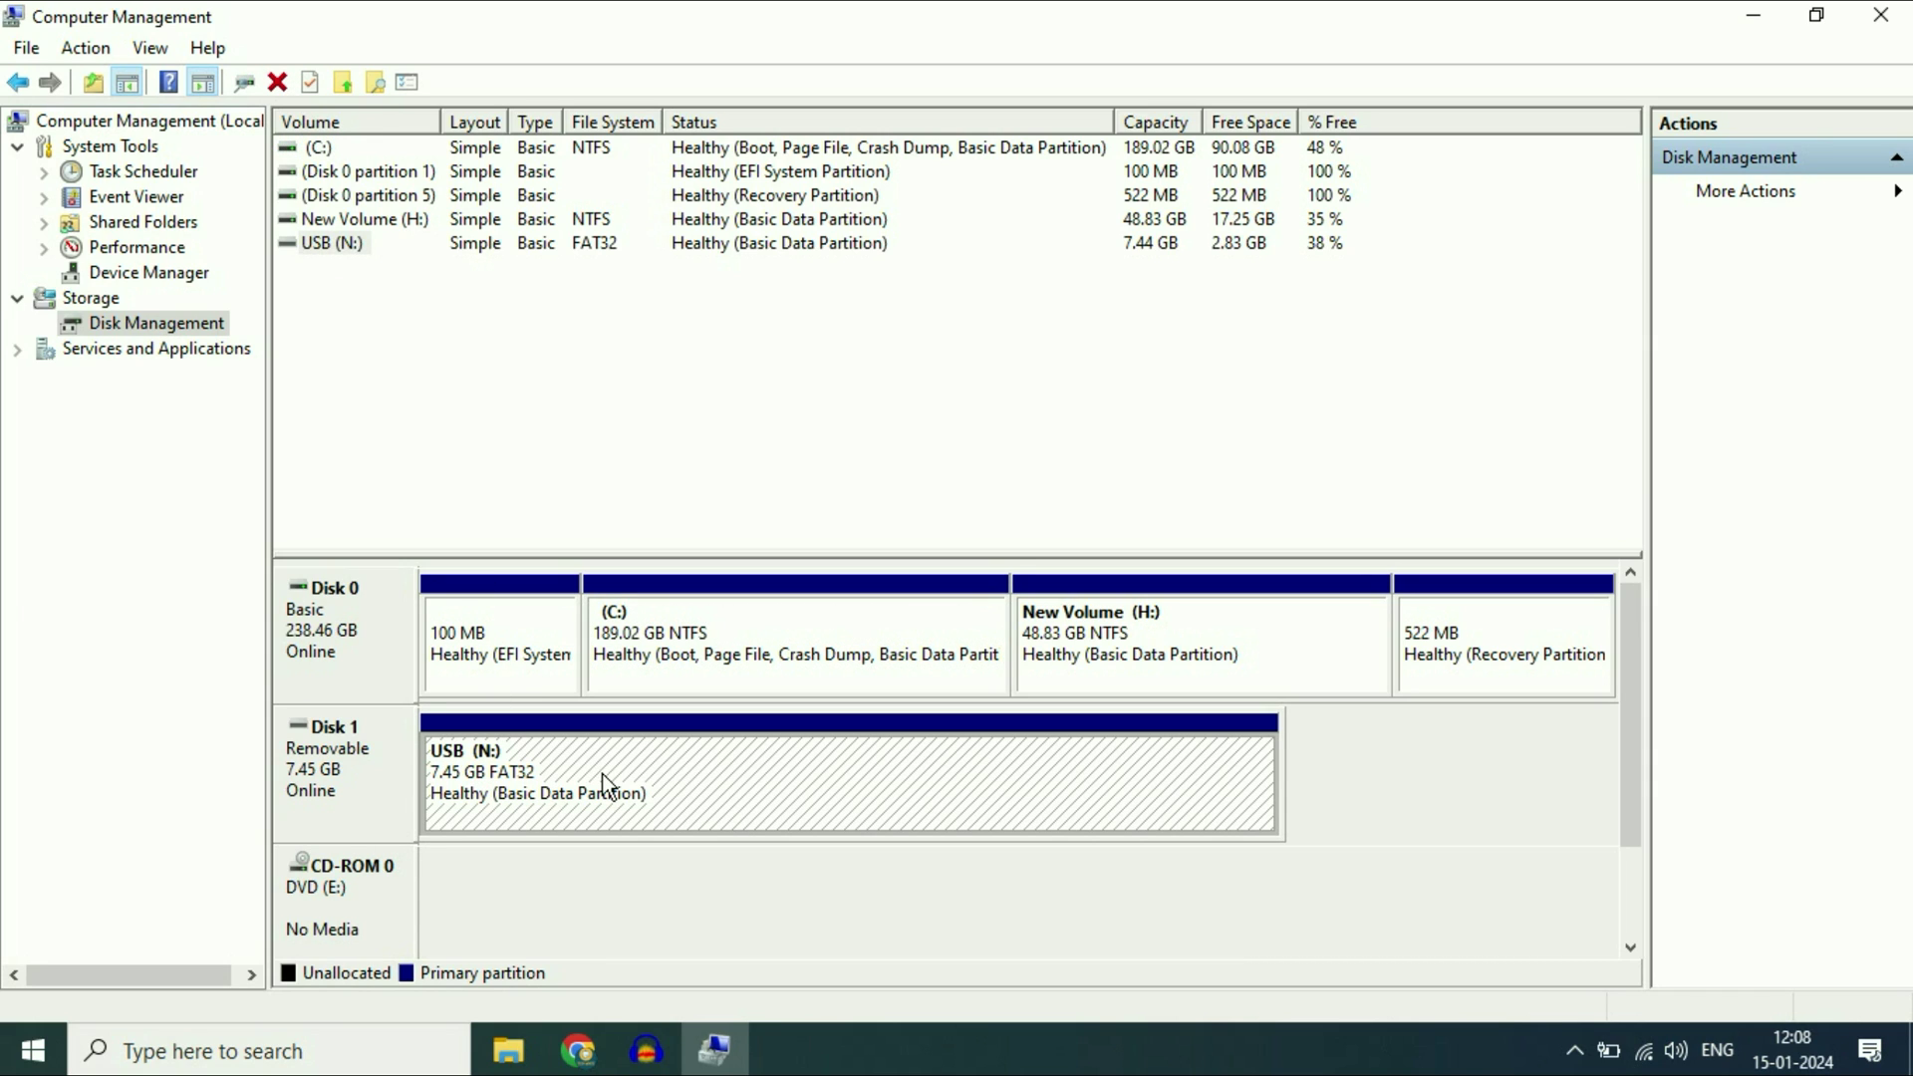
pyautogui.rightClick(743, 770)
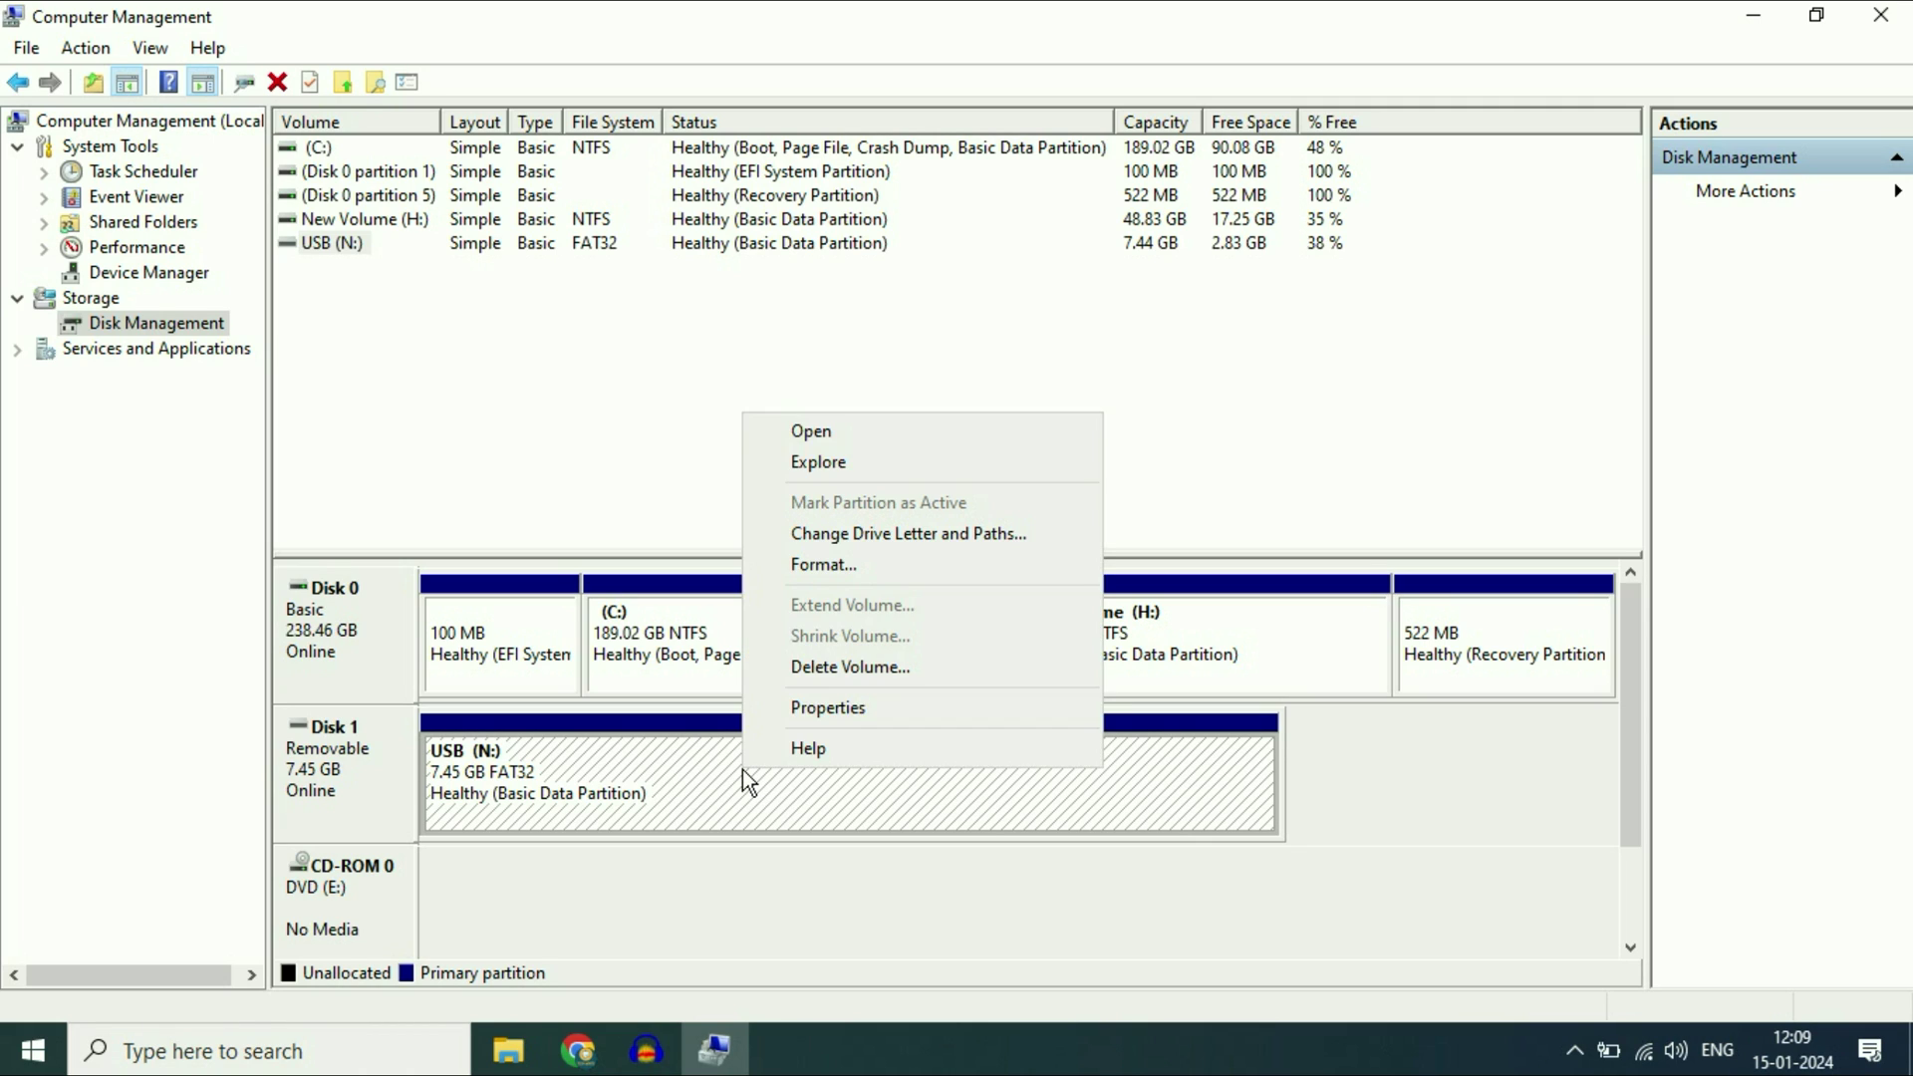
pyautogui.click(838, 568)
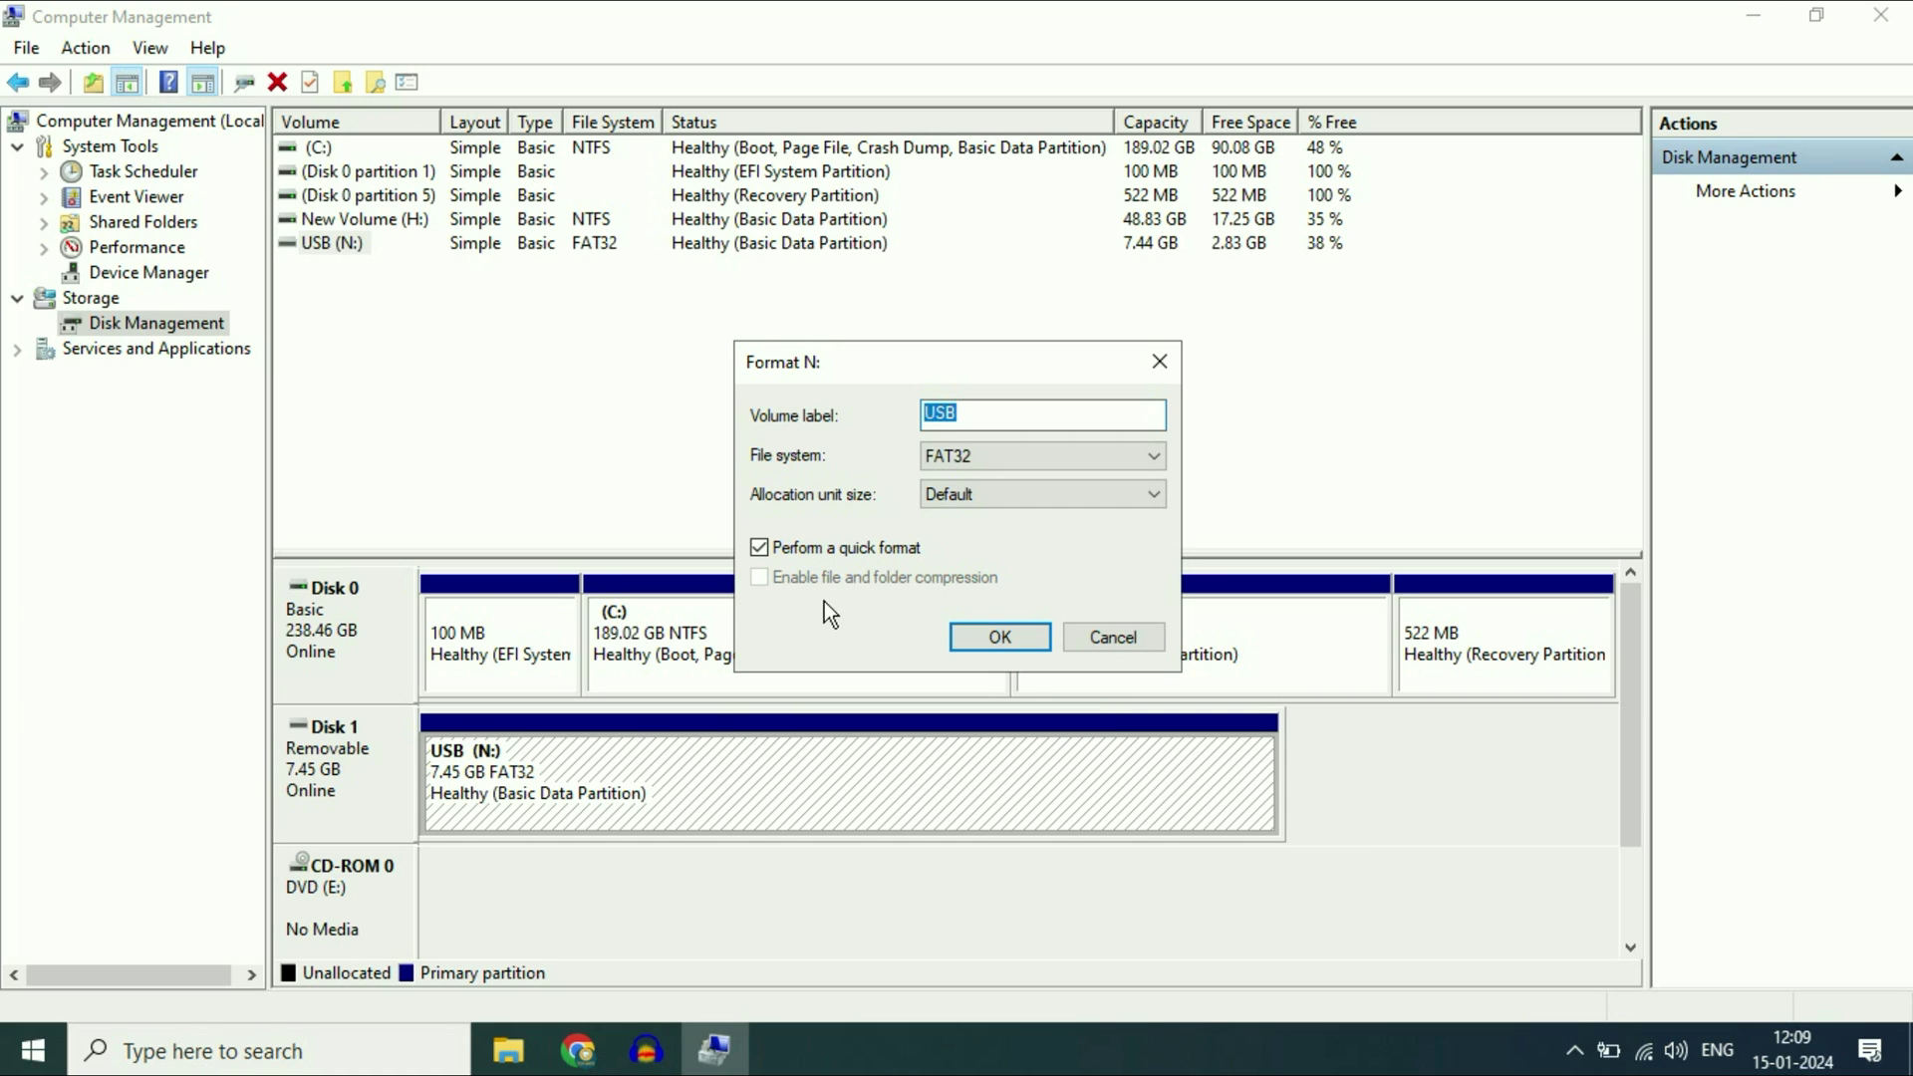
pyautogui.click(760, 549)
pyautogui.click(1122, 644)
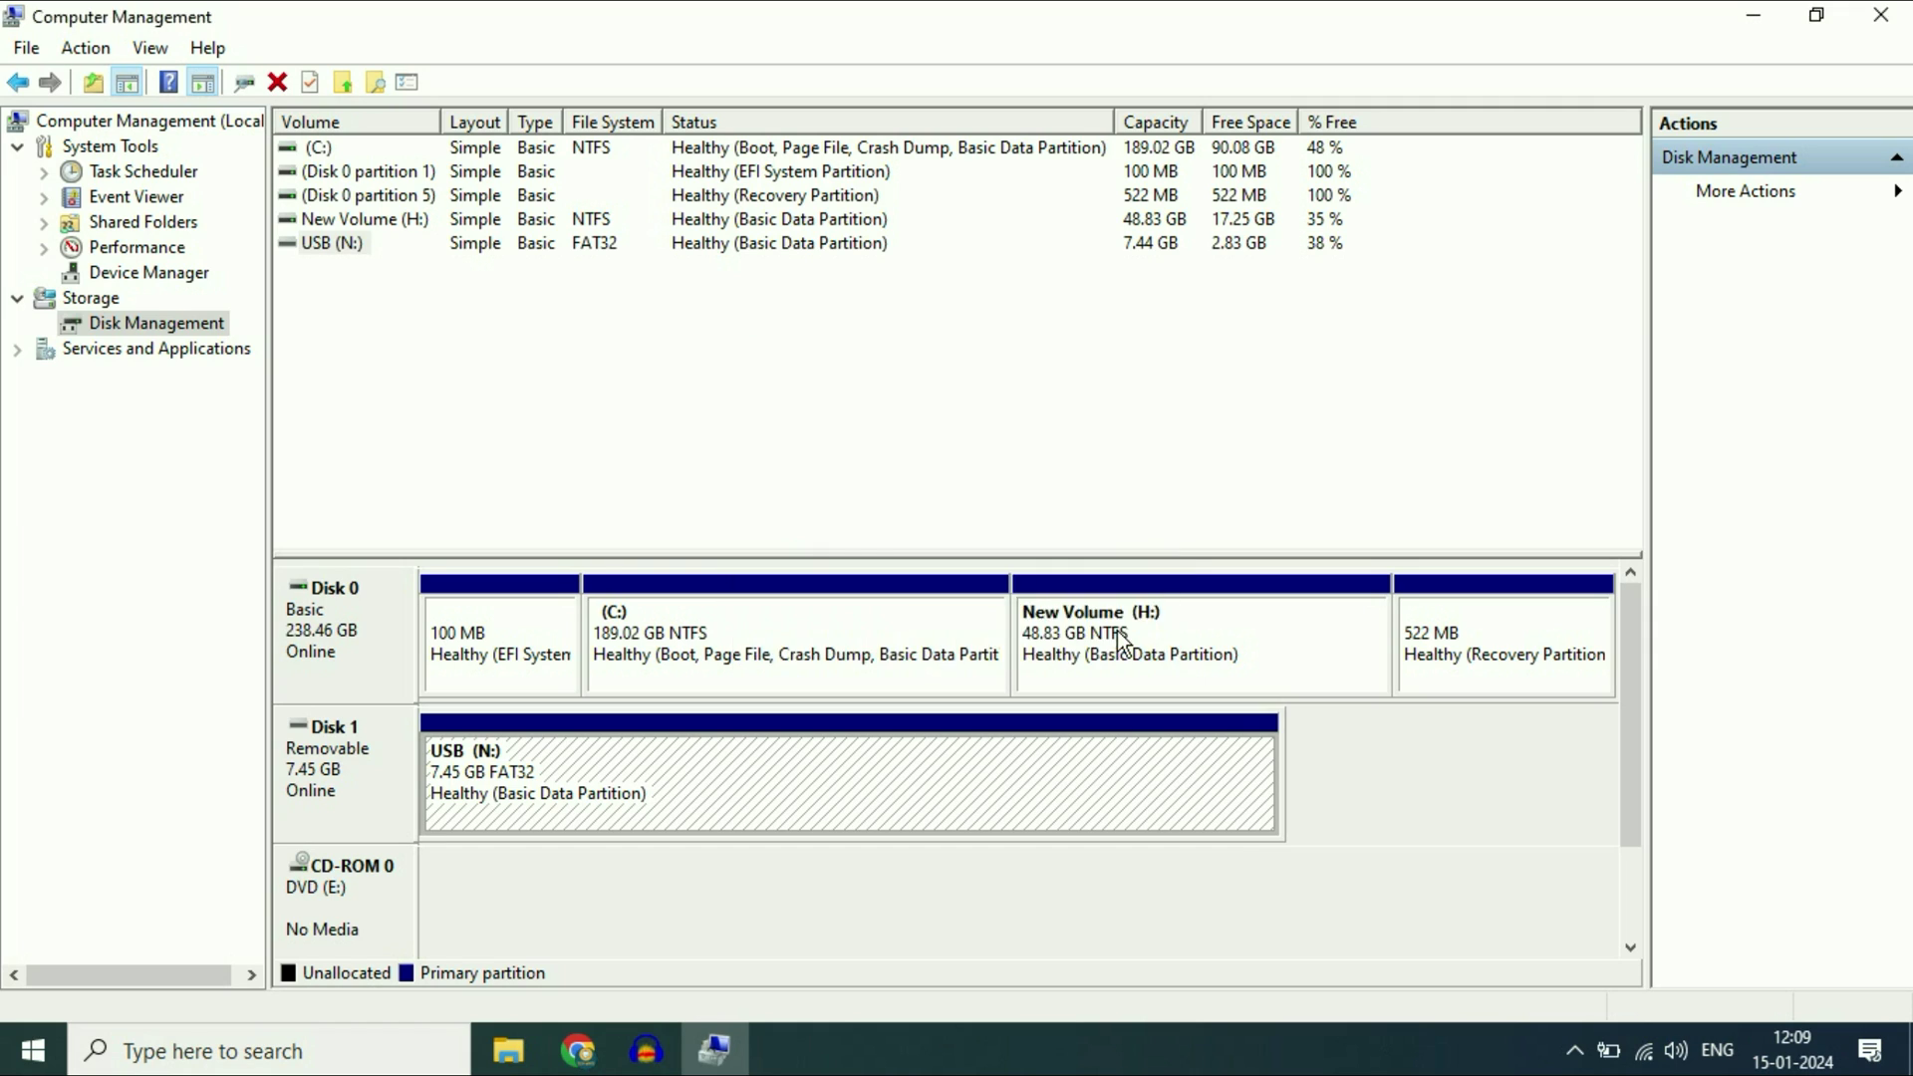
# Close Computer Management, minimize File Explorer, and briefly open then close the Run dialog.
pyautogui.click(1872, 18)
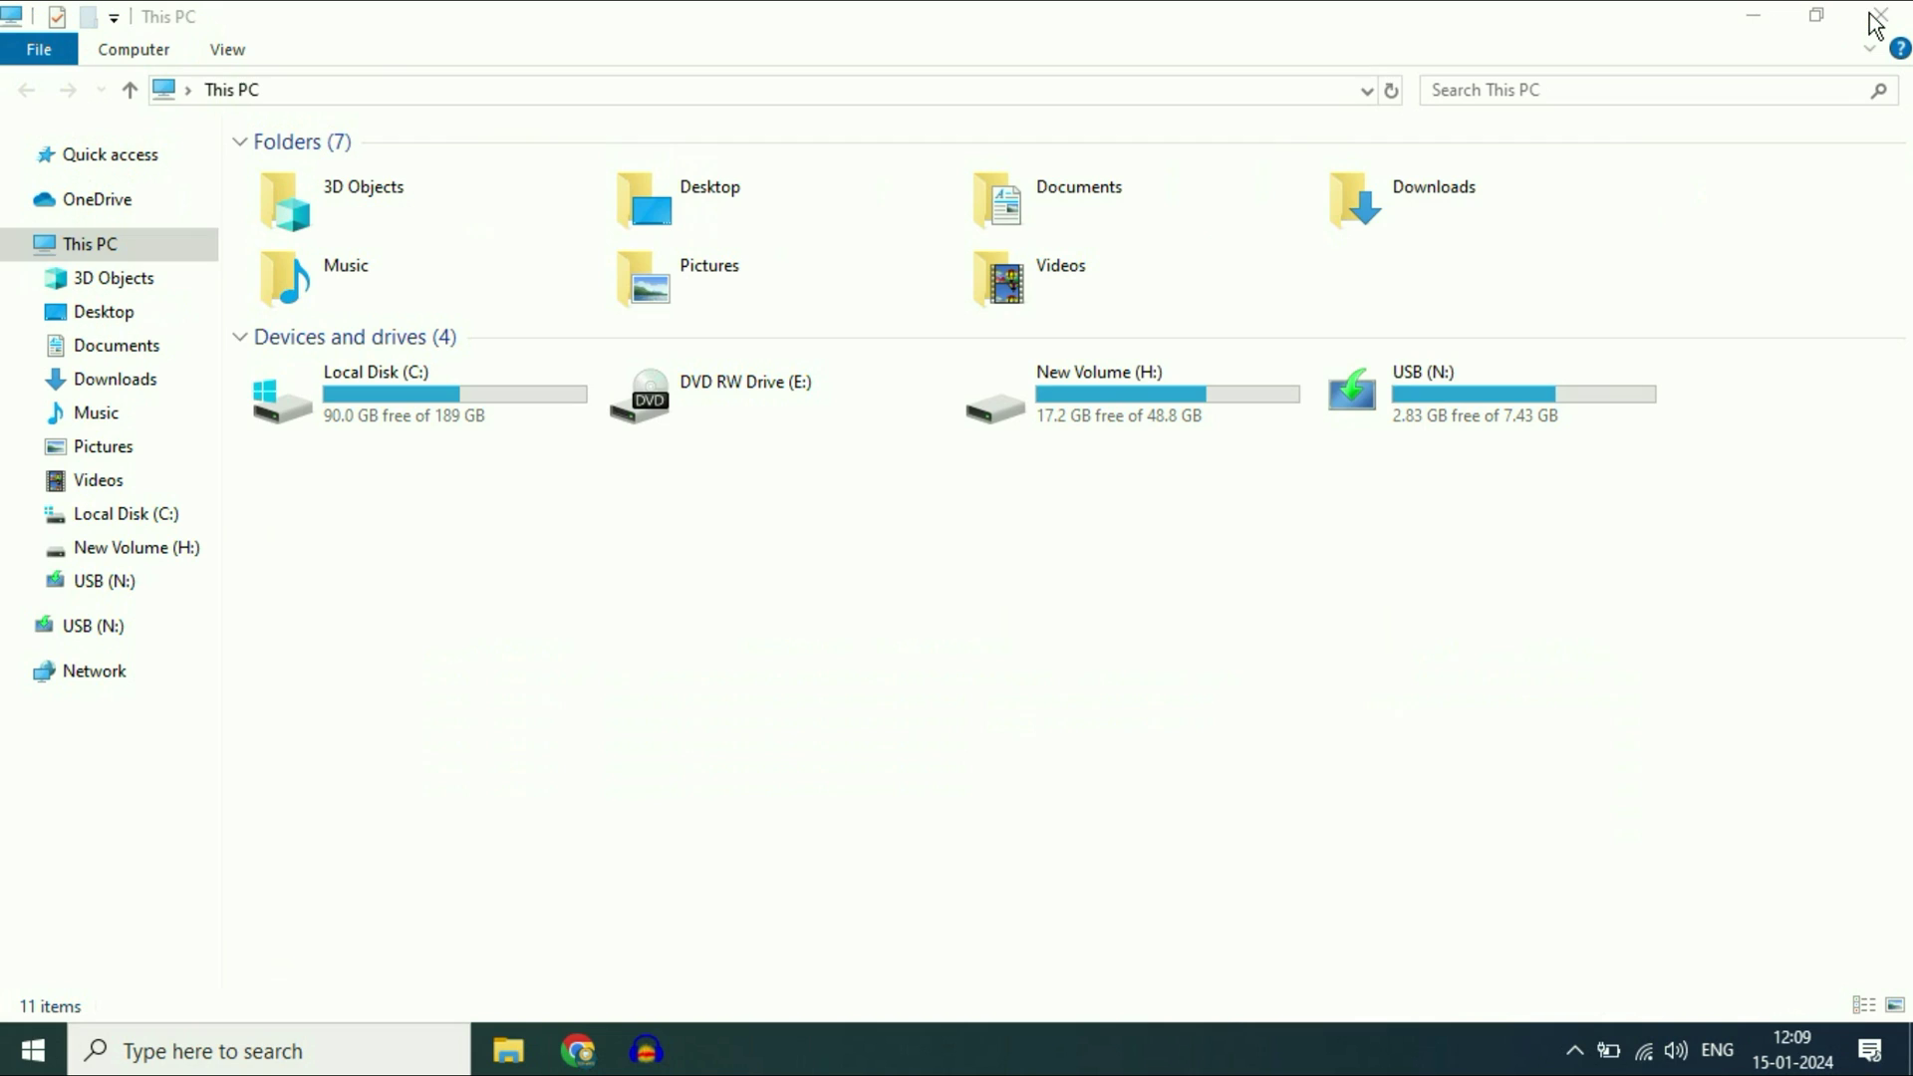
pyautogui.click(1756, 18)
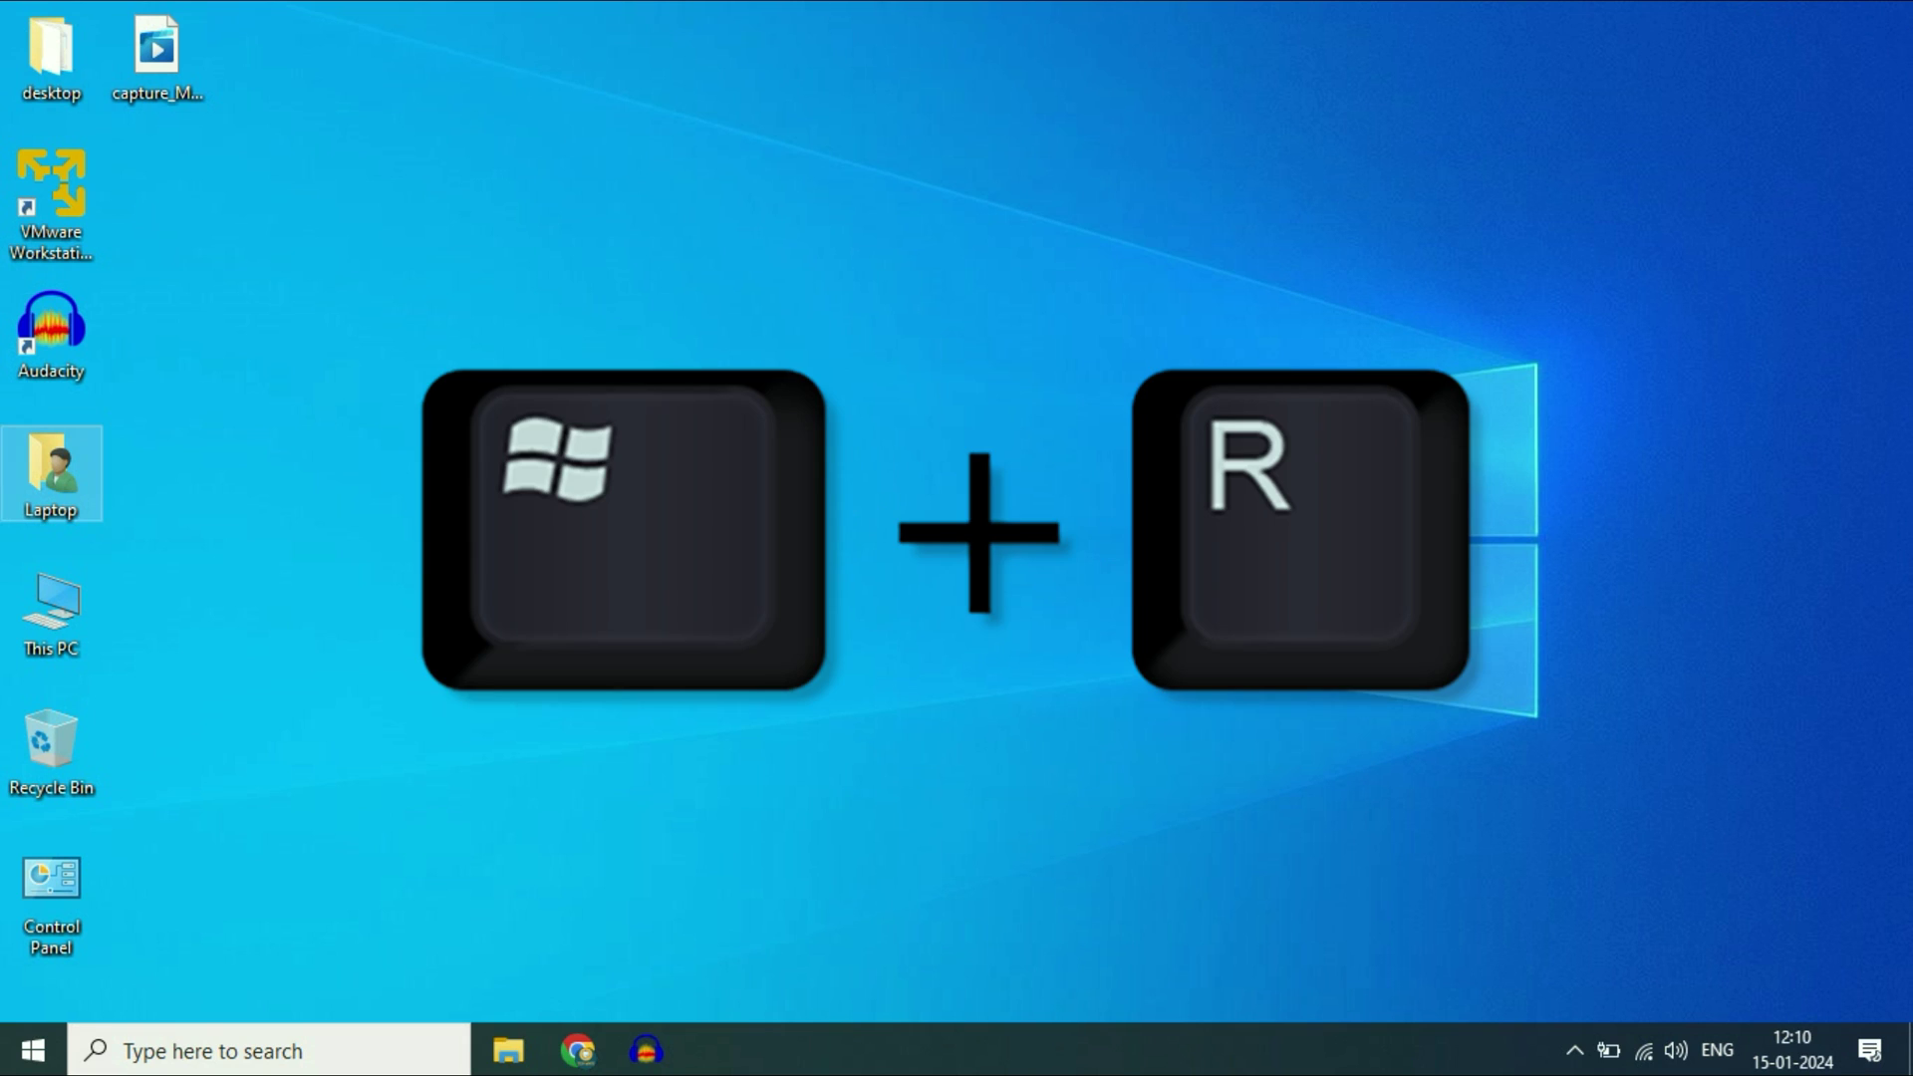
pyautogui.press('super+r')
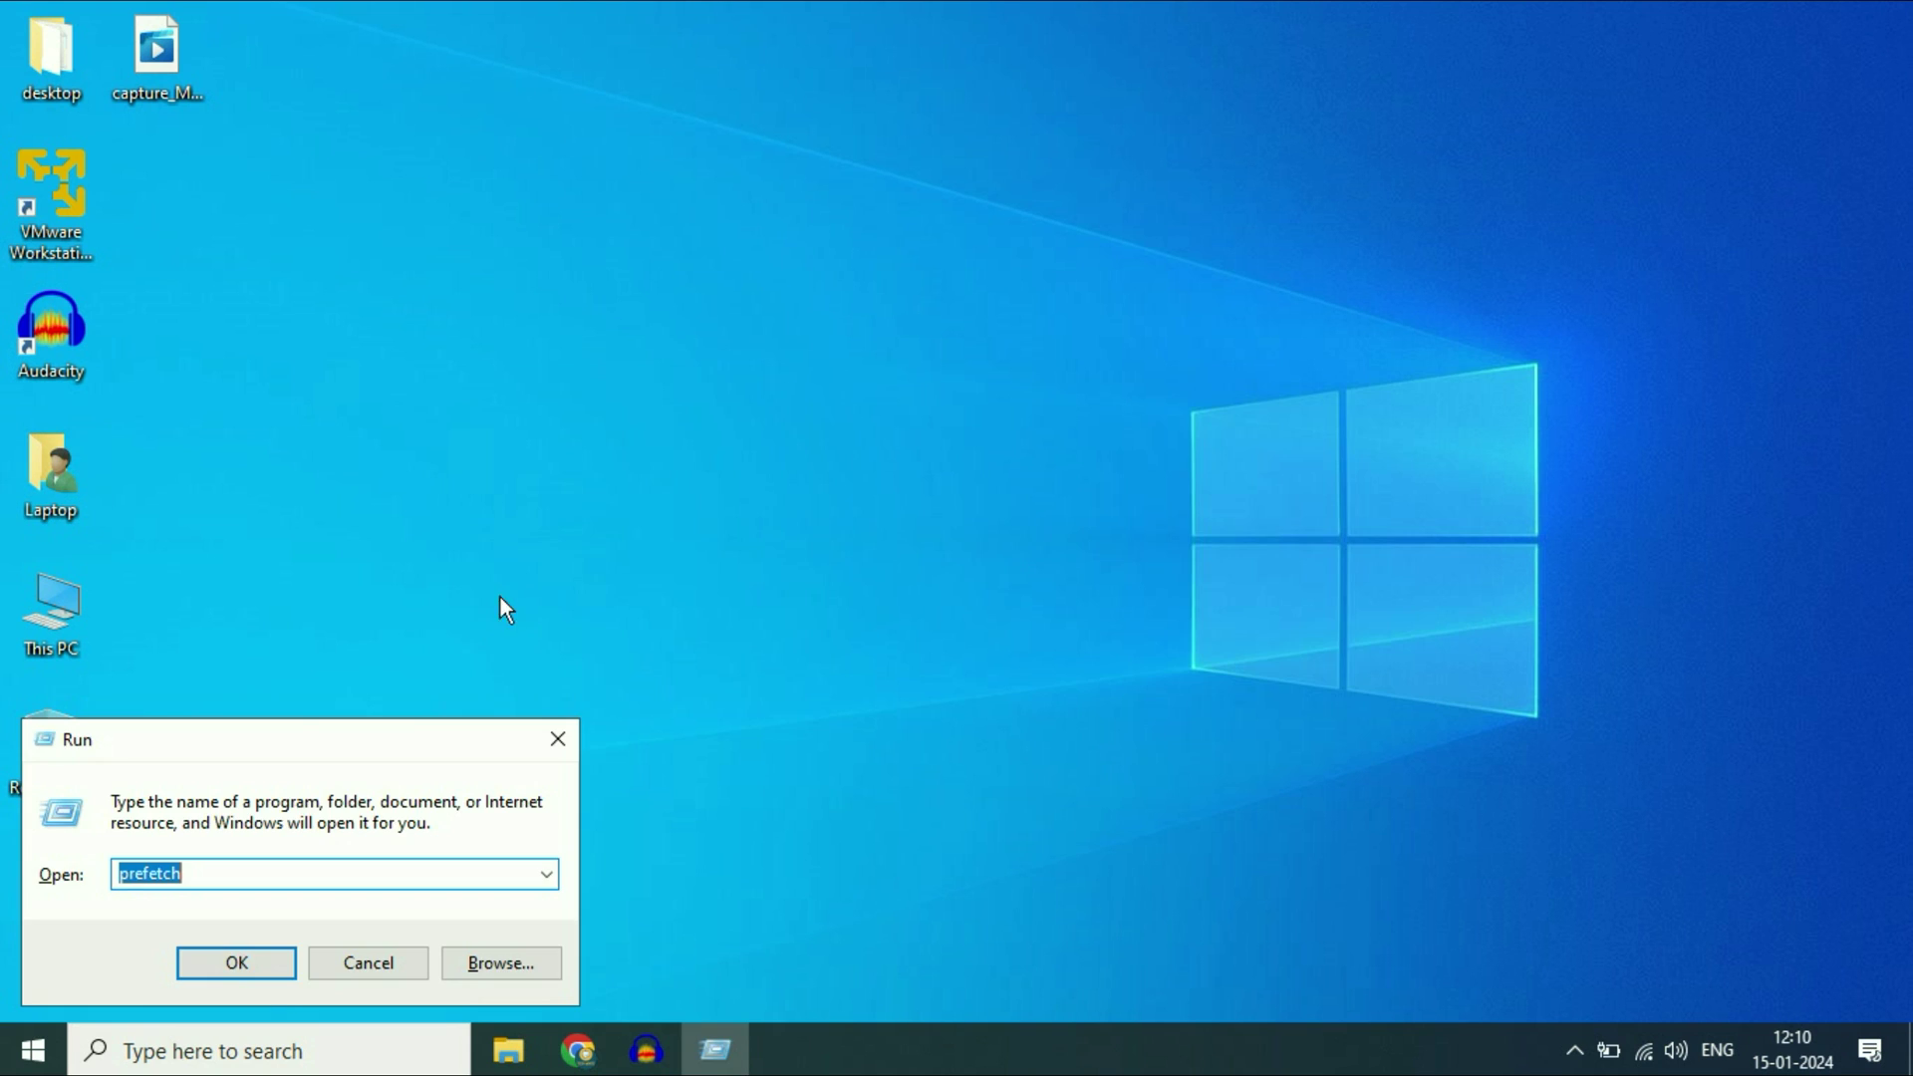
pyautogui.moveTo(383, 755); pyautogui.dragTo(971, 563)
pyautogui.click(1156, 538)
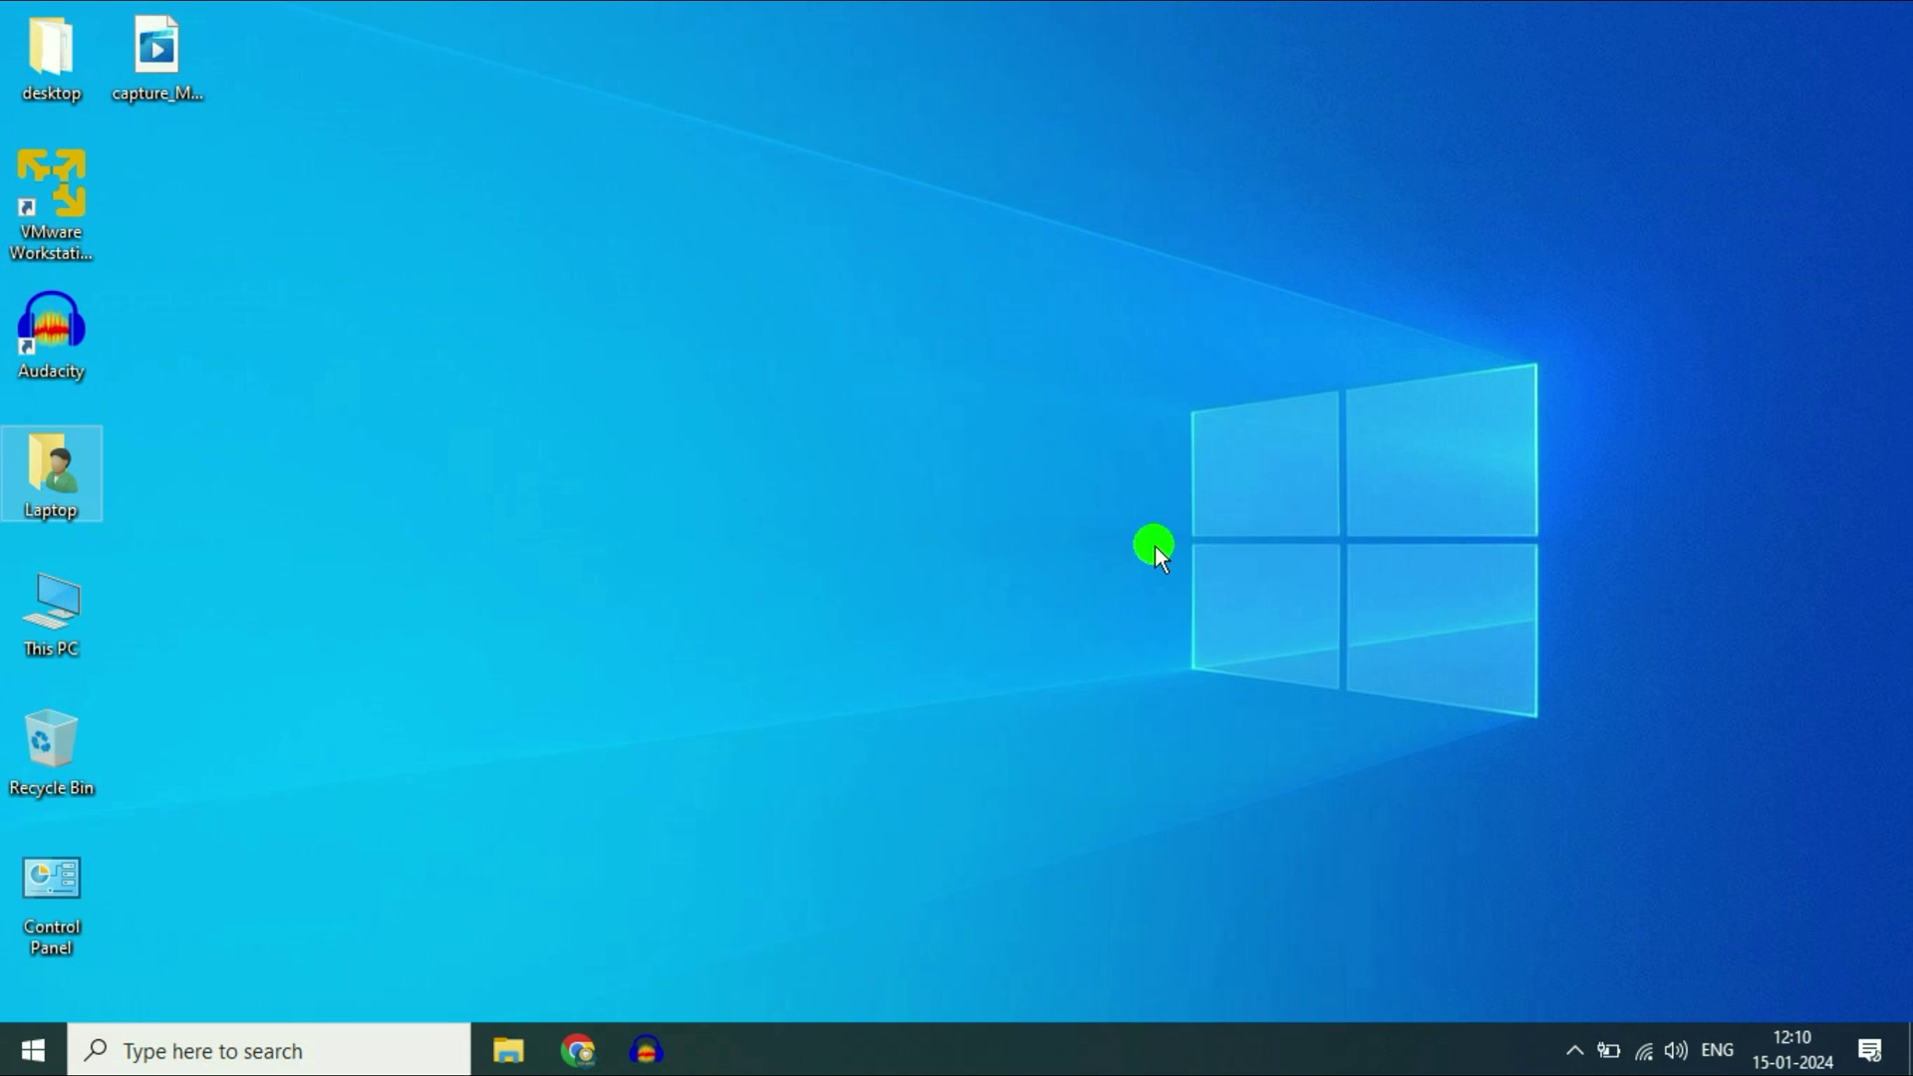
# Reopen Run from the Start button's context menu, centre it, and enter regedit.
pyautogui.rightClick(32, 1053)
pyautogui.click(127, 925)
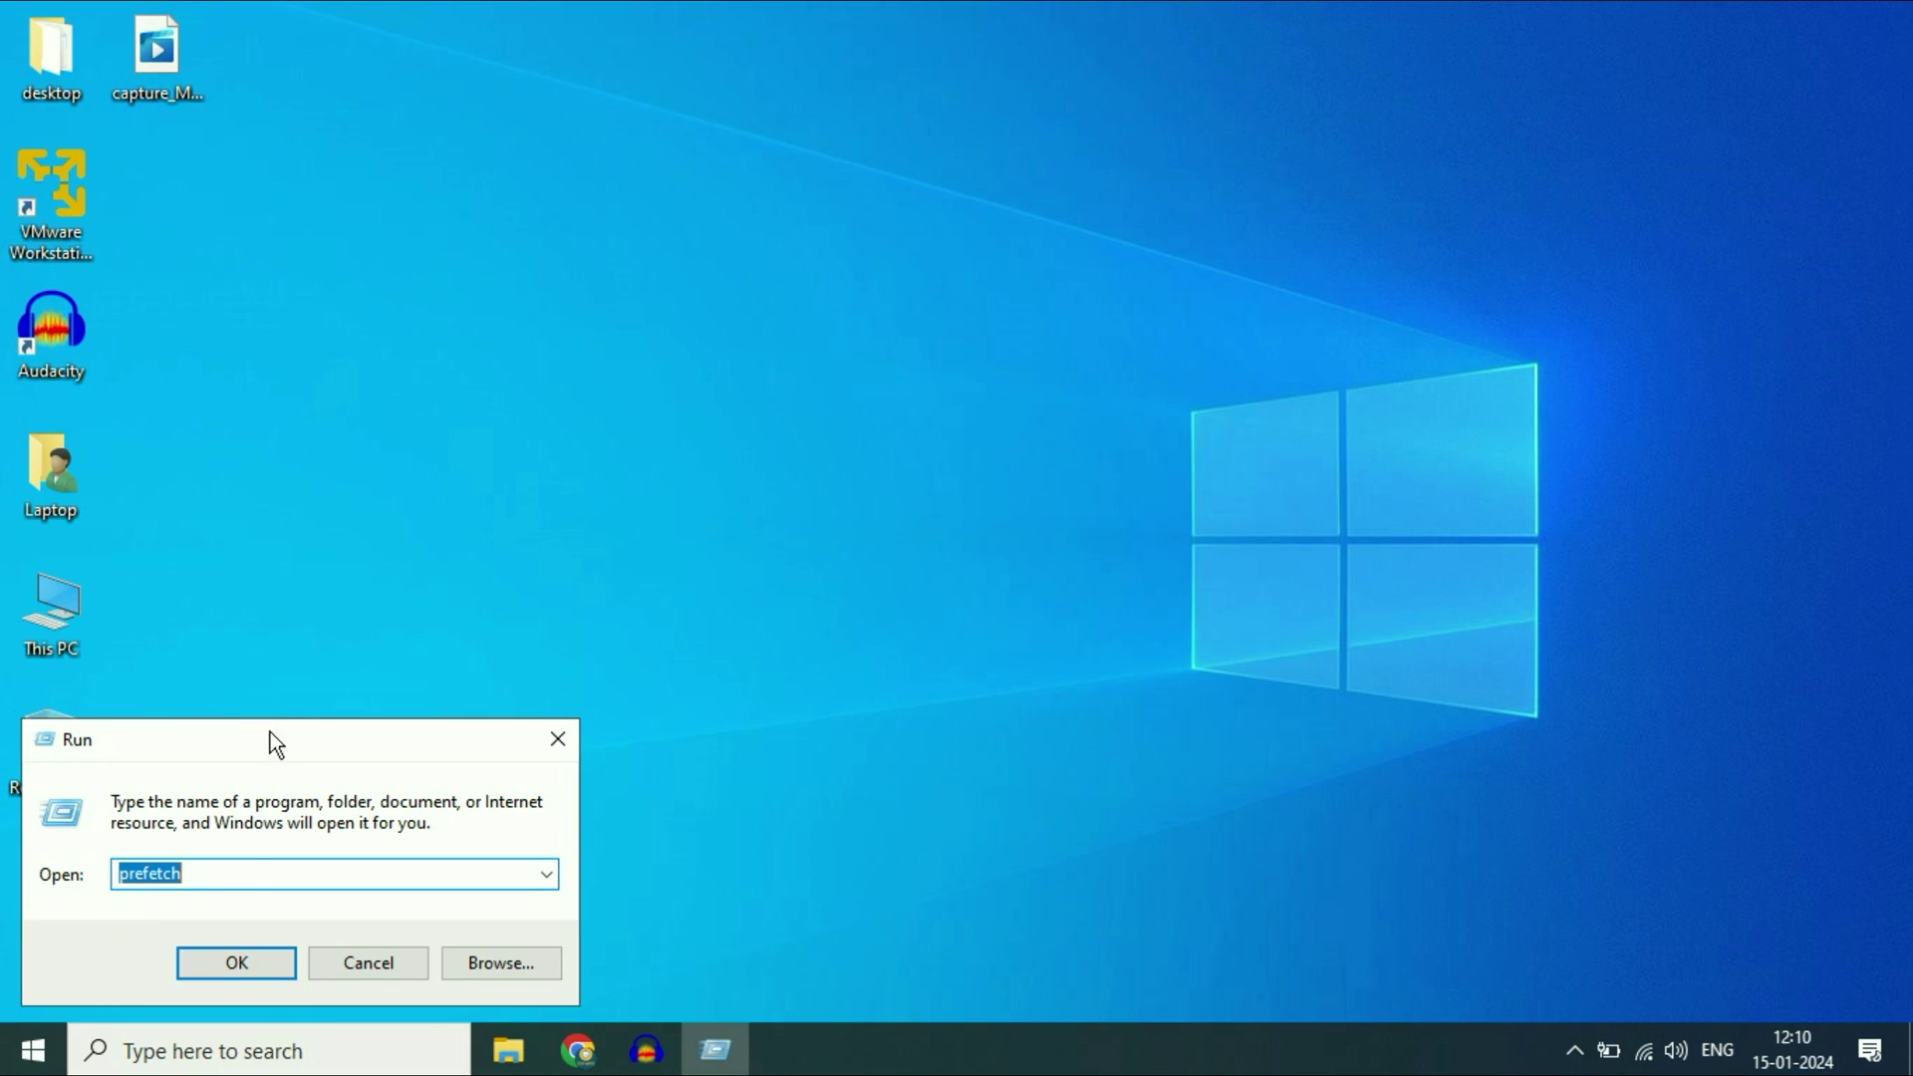
pyautogui.moveTo(274, 737)
pyautogui.mouseDown()
pyautogui.moveTo(932, 495)
pyautogui.moveTo(881, 479)
pyautogui.mouseUp()
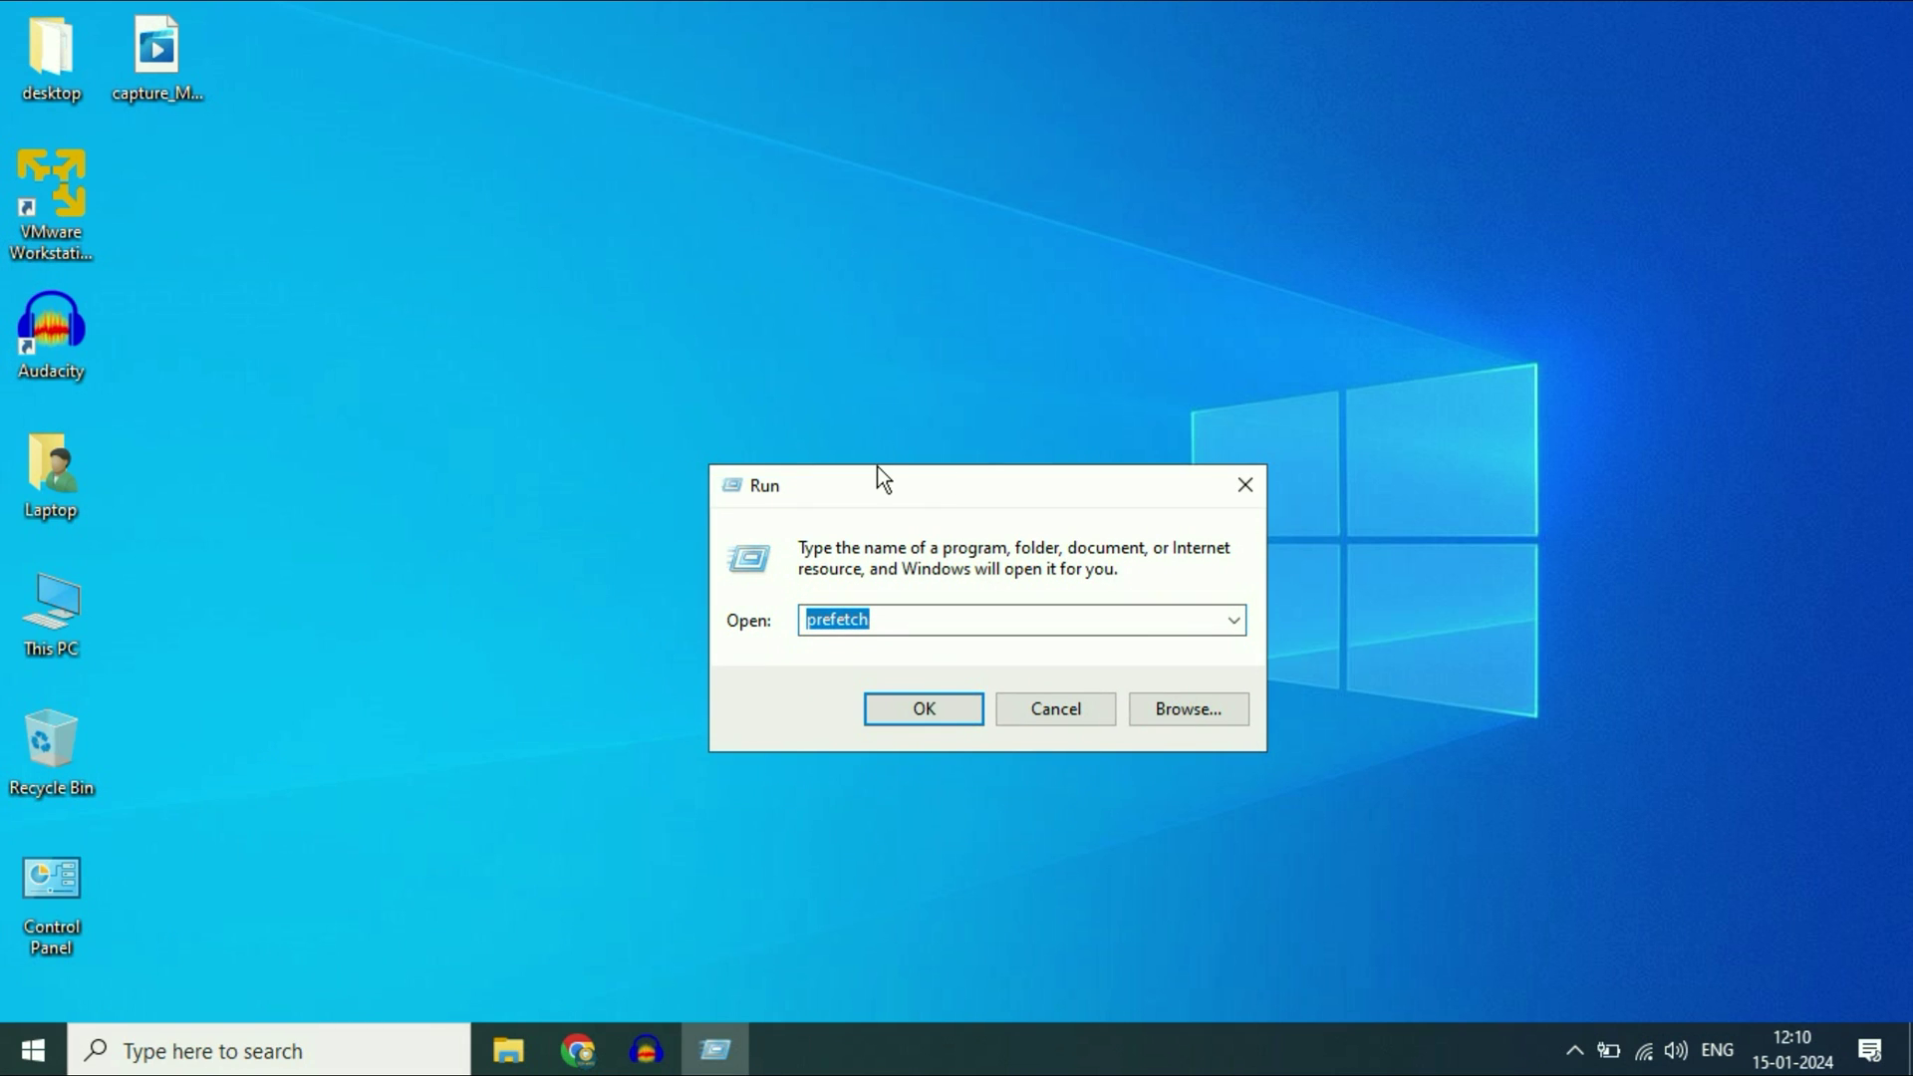
pyautogui.write('reged')
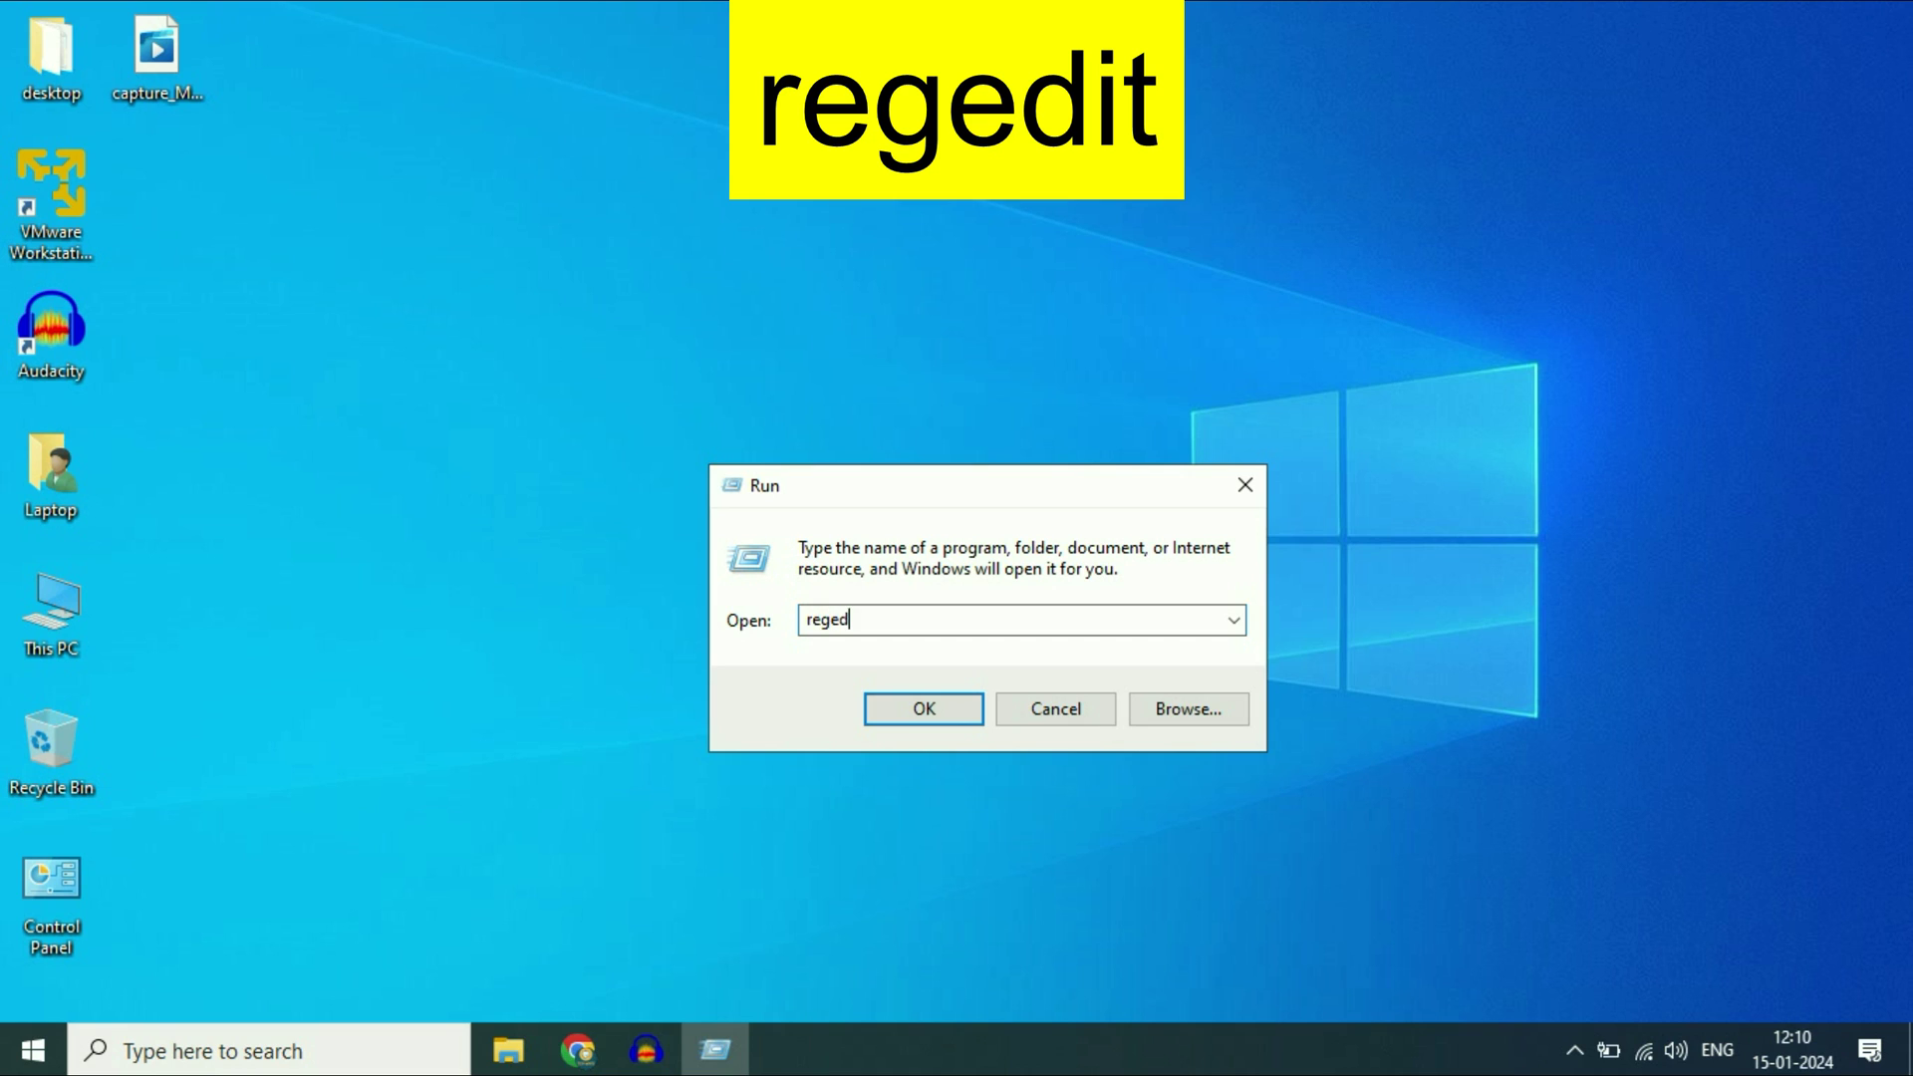
pyautogui.write('it')
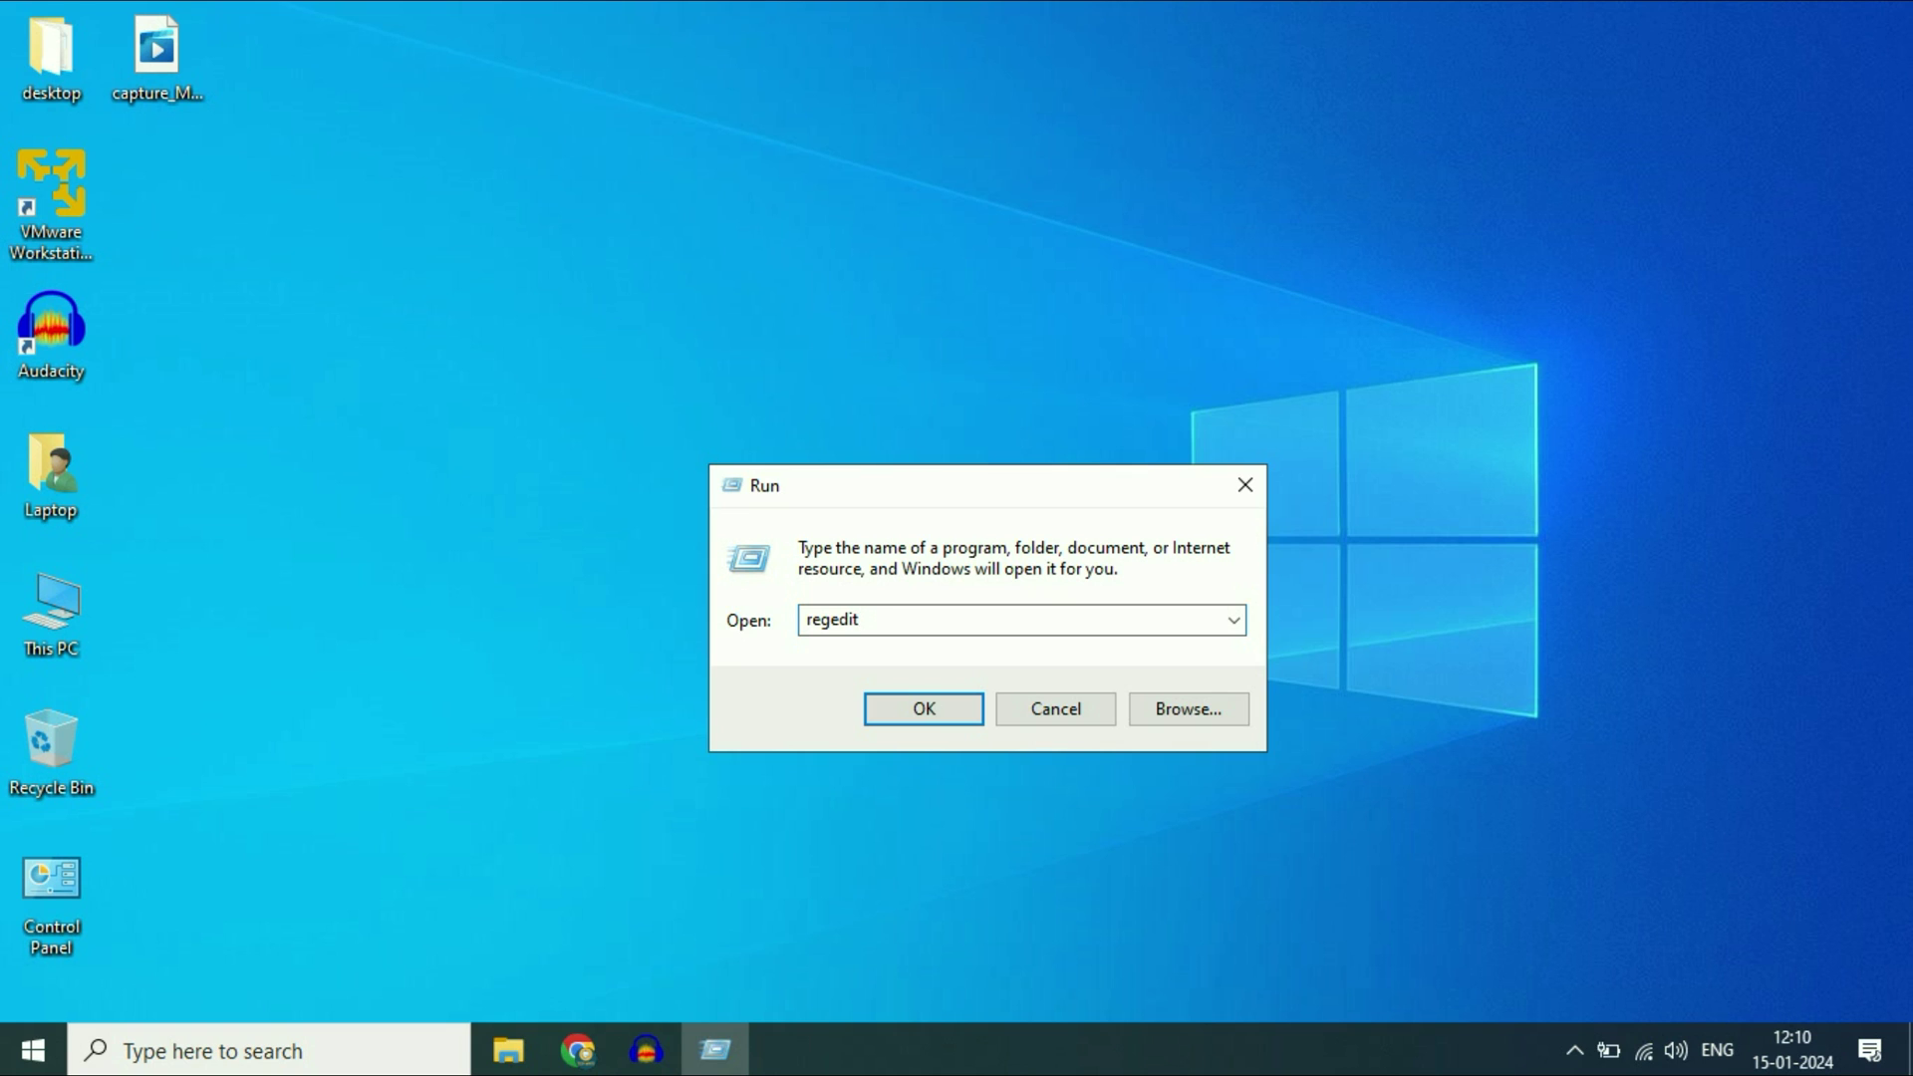
# Launch Registry Editor from Run and maximize its window.
pyautogui.click(918, 720)
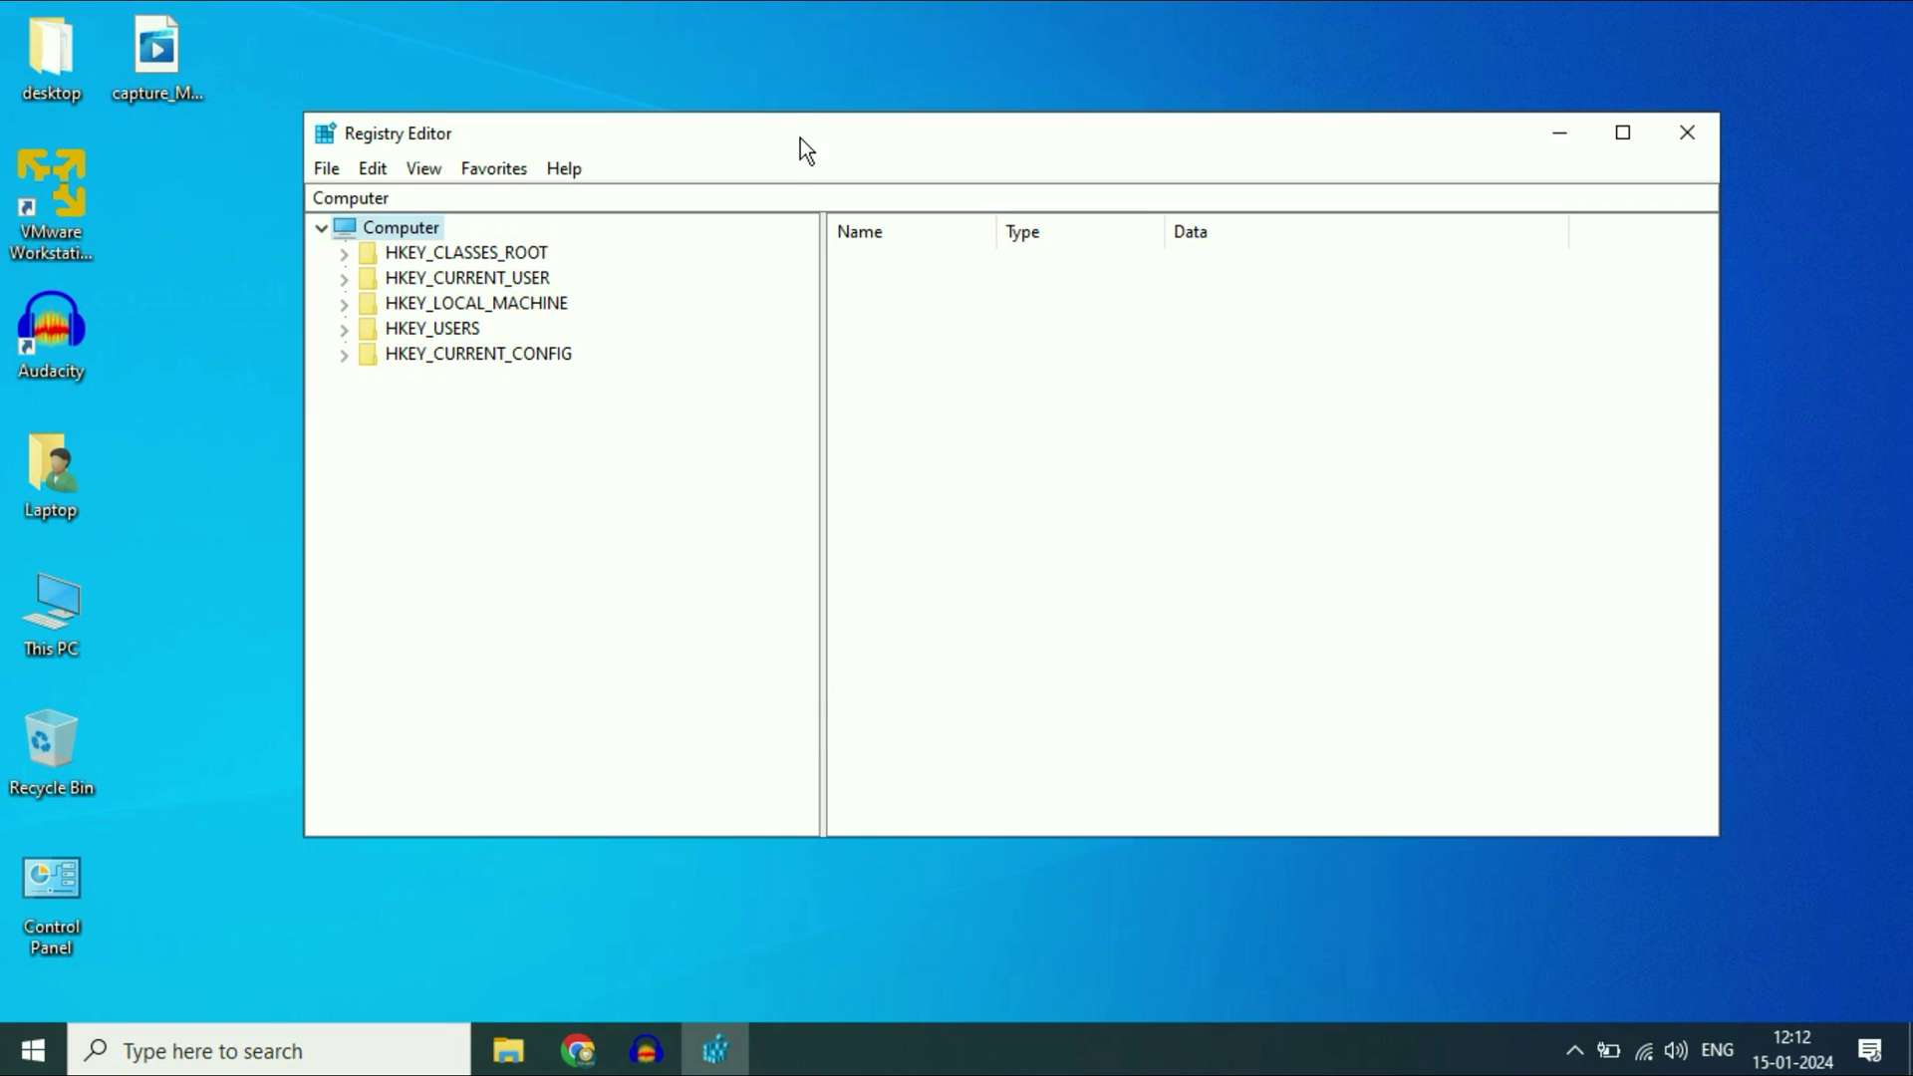
pyautogui.moveTo(799, 138); pyautogui.dragTo(842, 139)
pyautogui.doubleClick(911, 141)
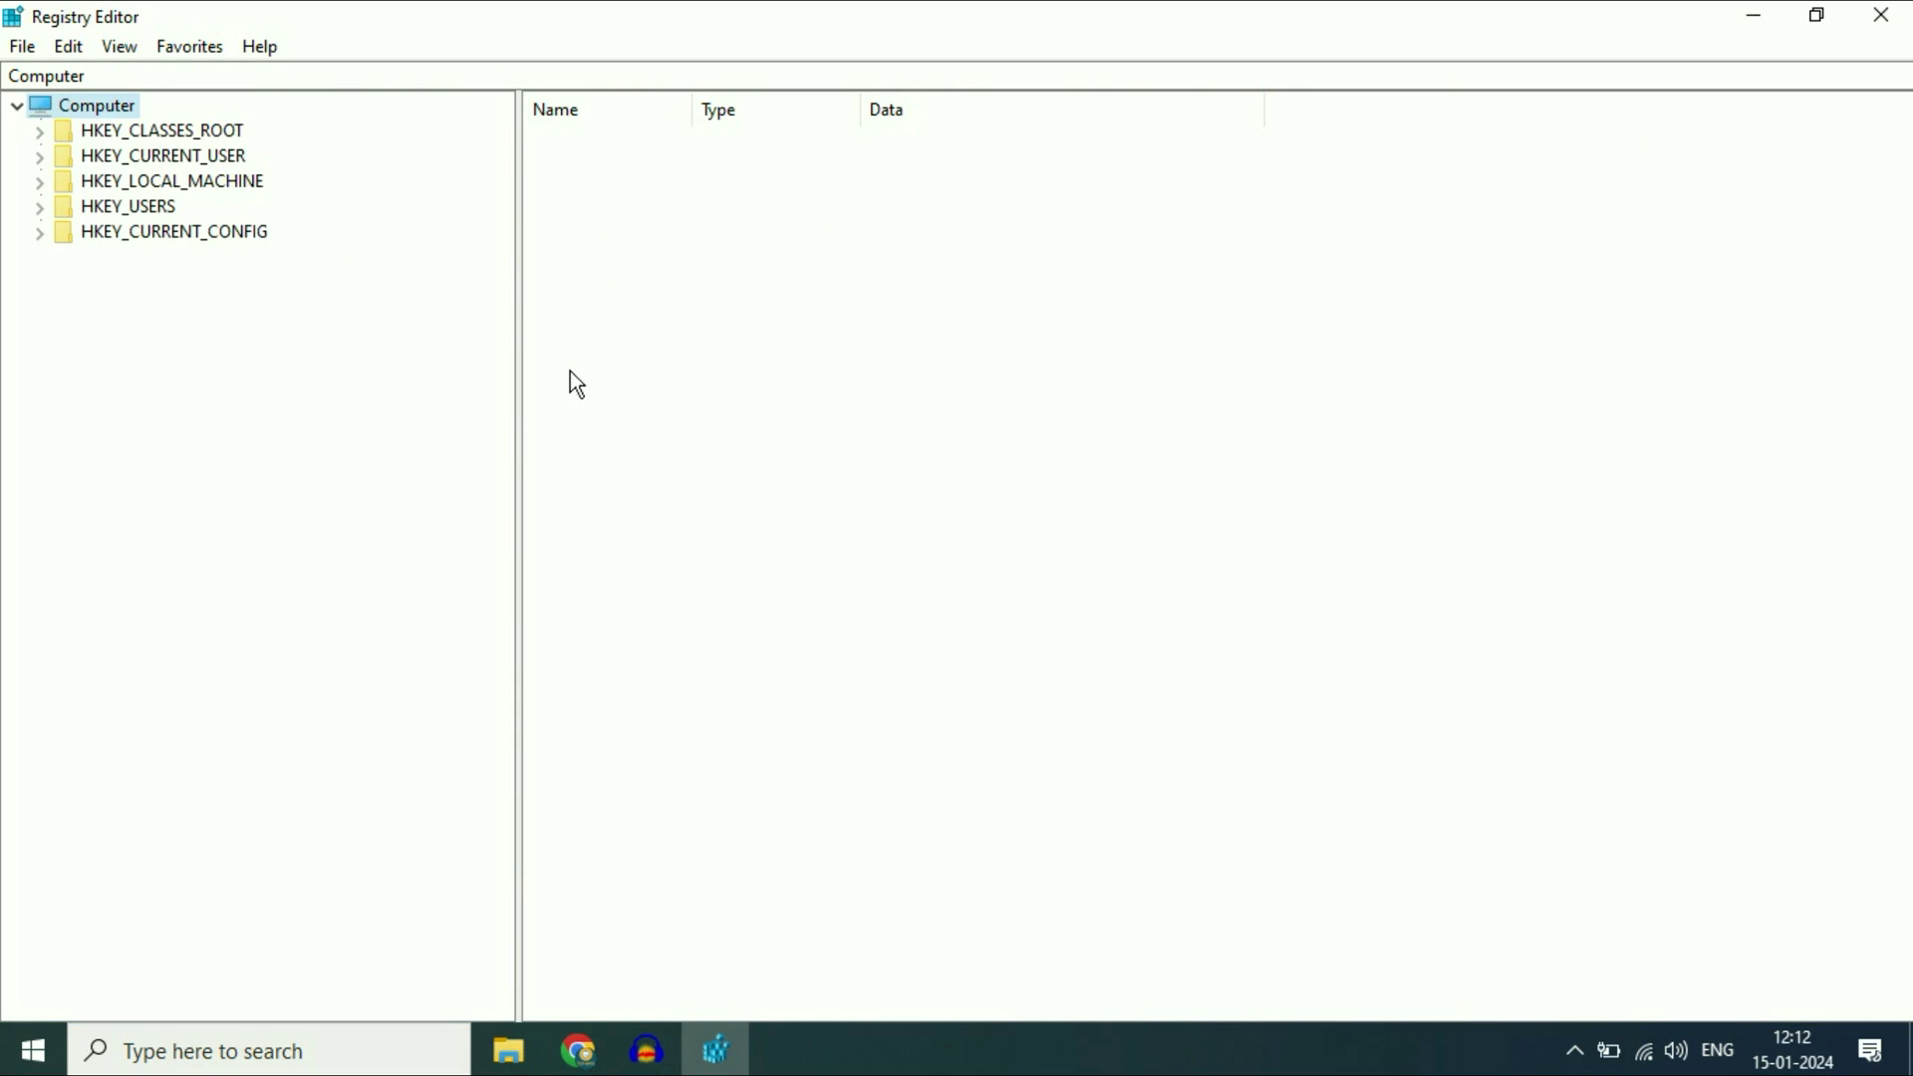
# Navigate the tree to HKEY_LOCAL_MACHINE\SYSTEM\ControlSet001\Control.
pyautogui.click(127, 187)
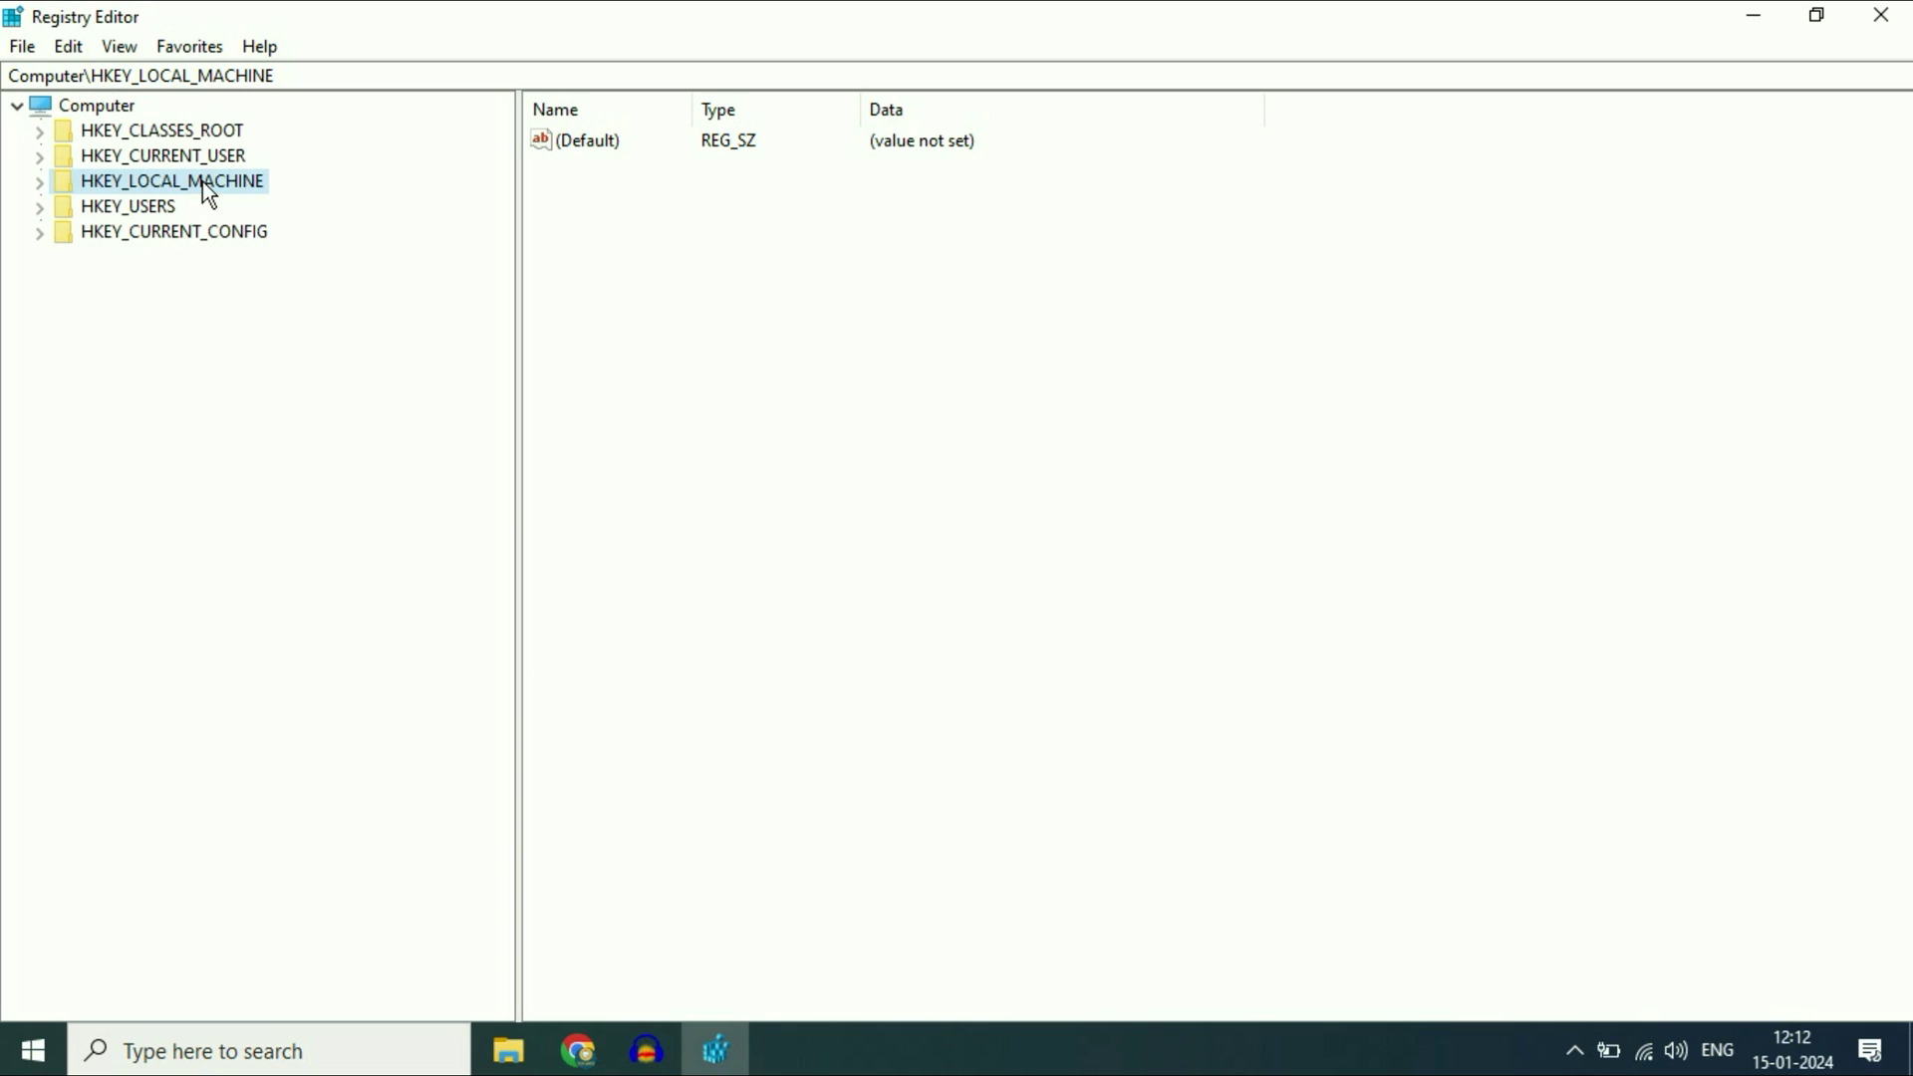
pyautogui.click(39, 184)
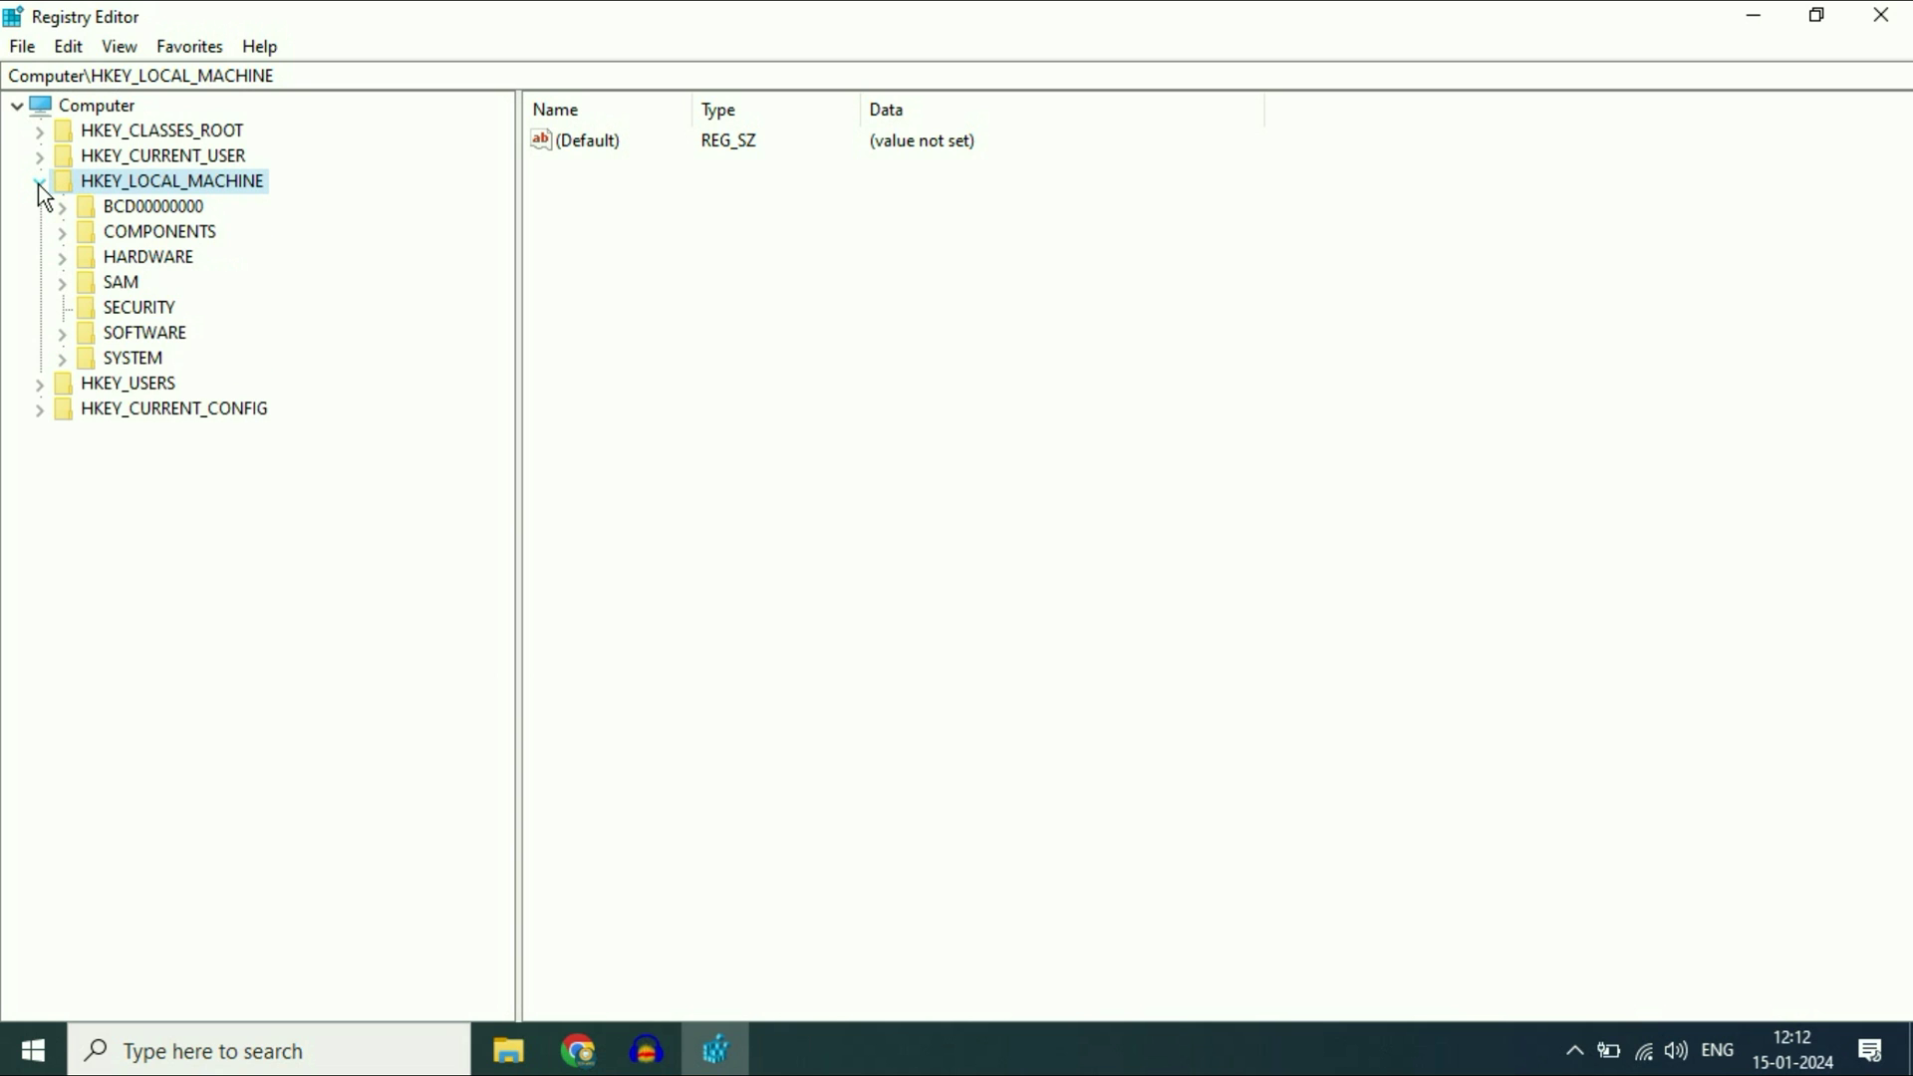
pyautogui.click(141, 362)
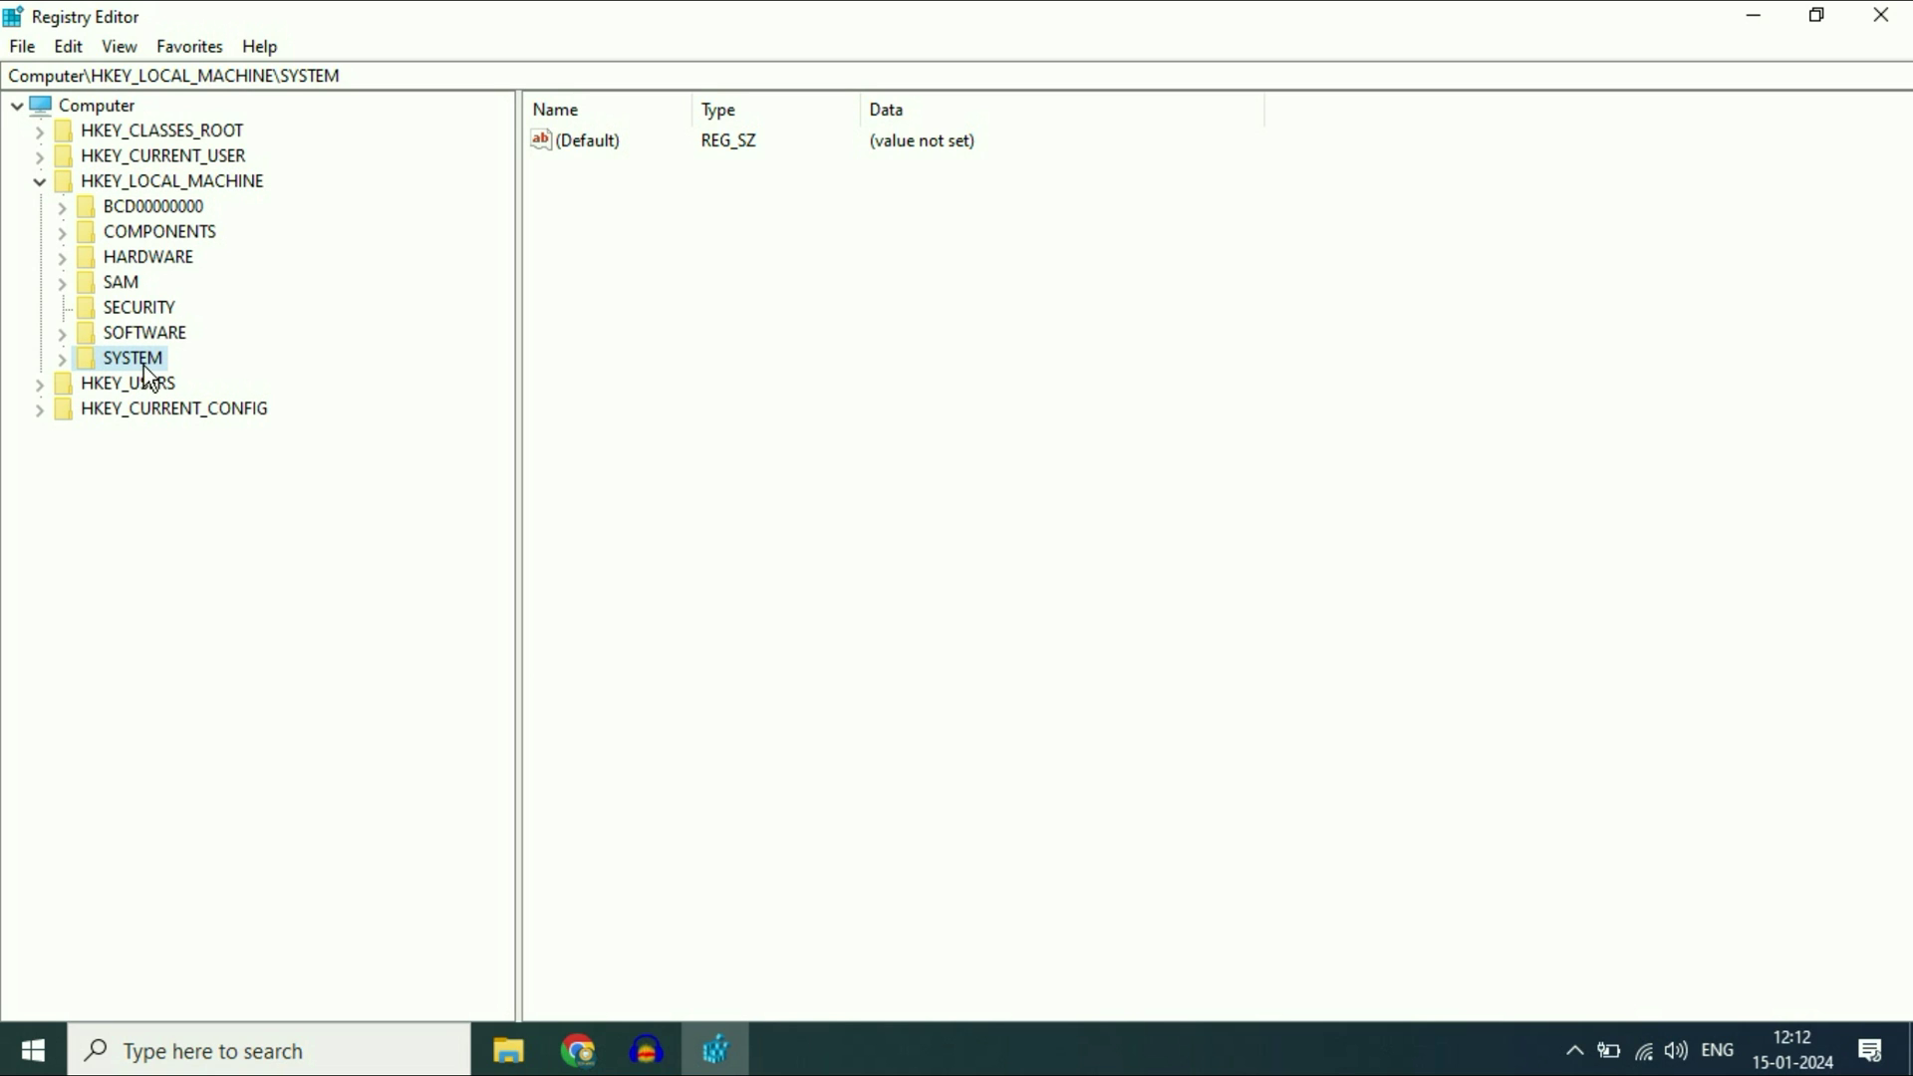
pyautogui.click(64, 361)
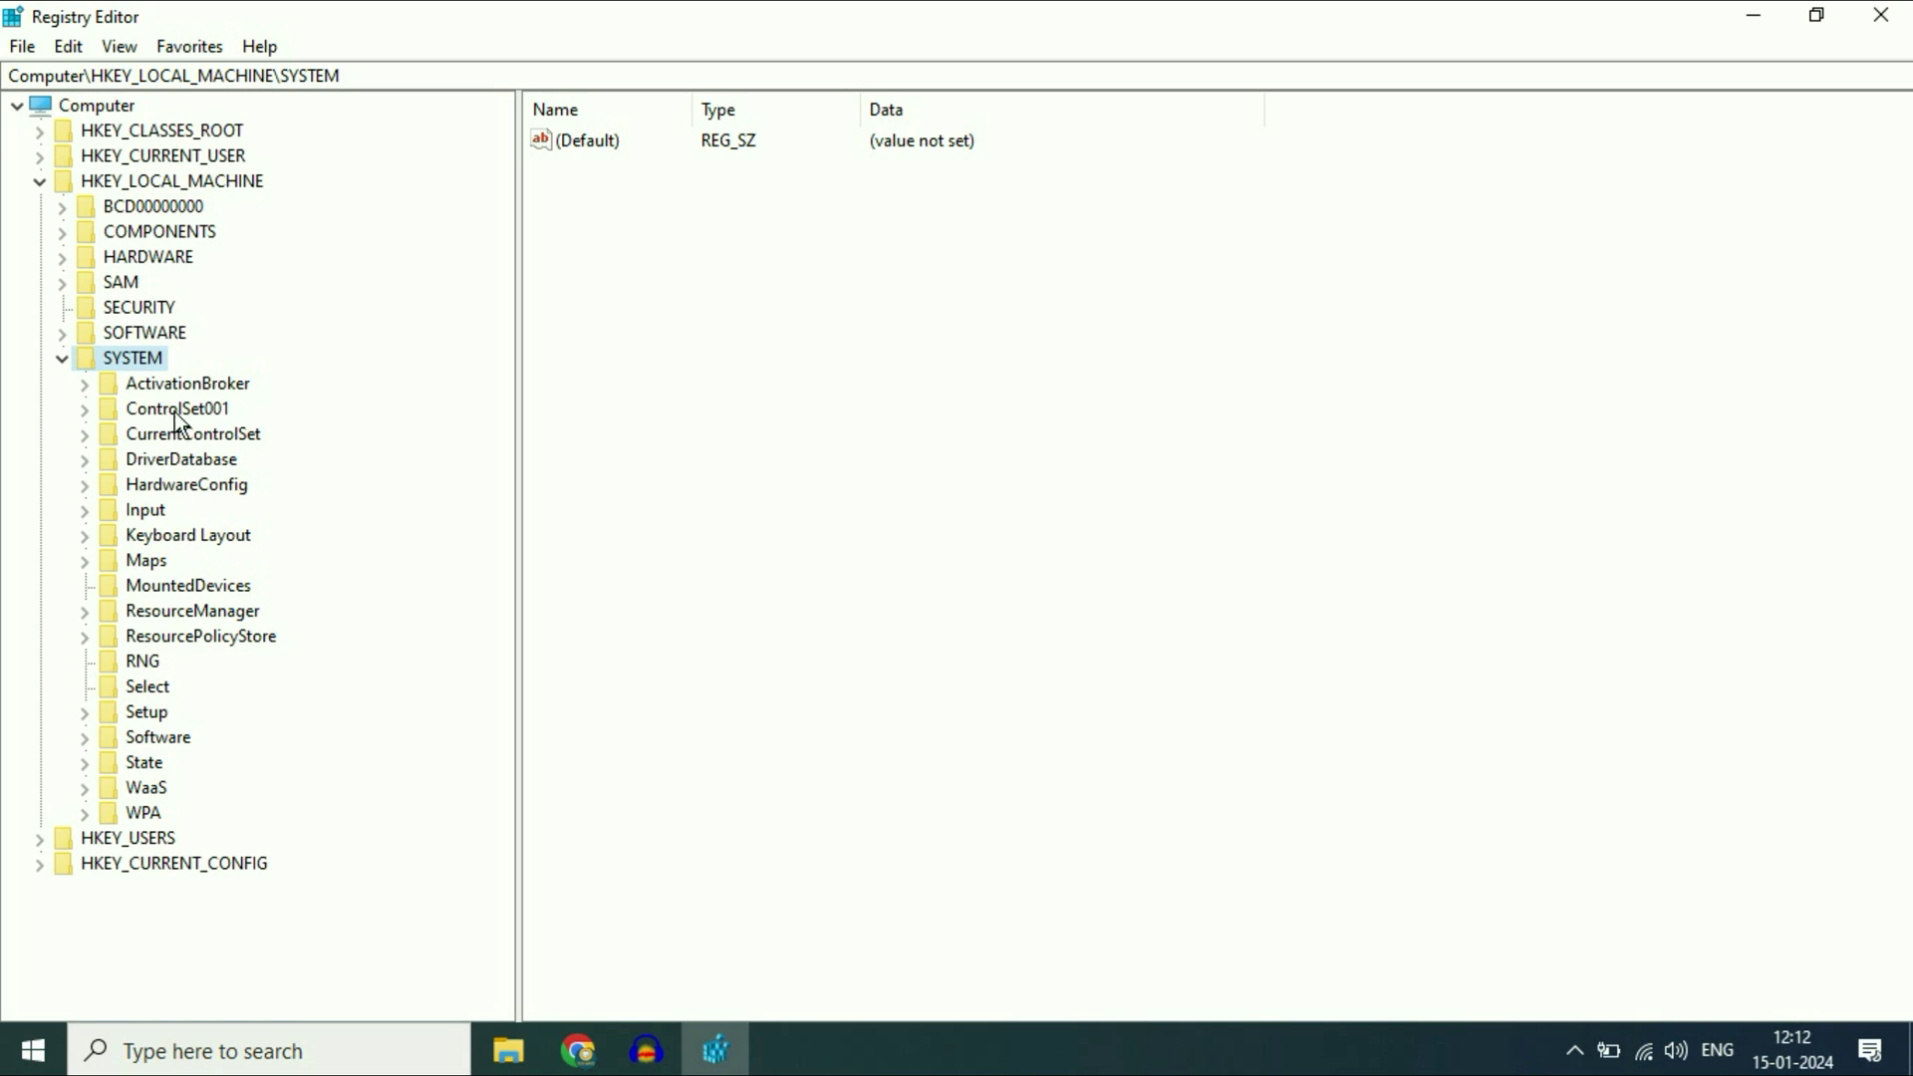
pyautogui.click(205, 412)
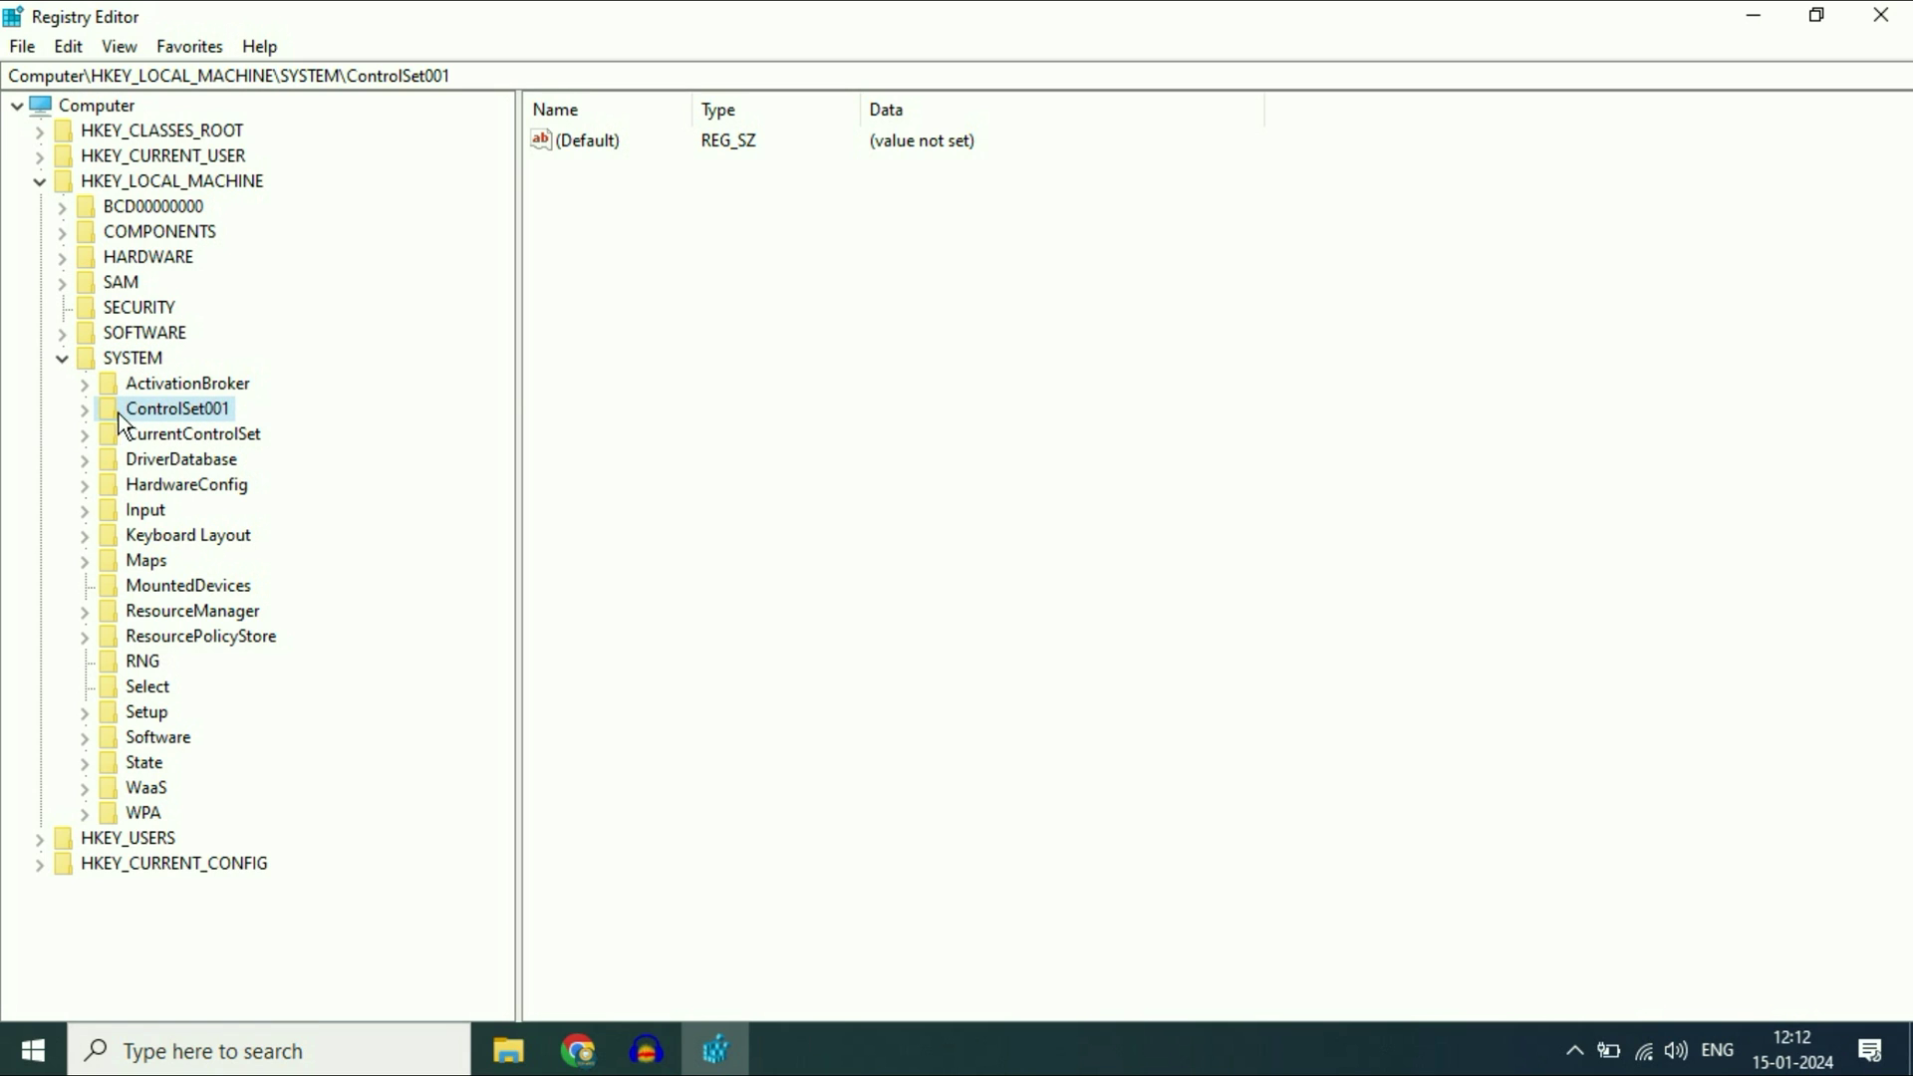
pyautogui.click(89, 416)
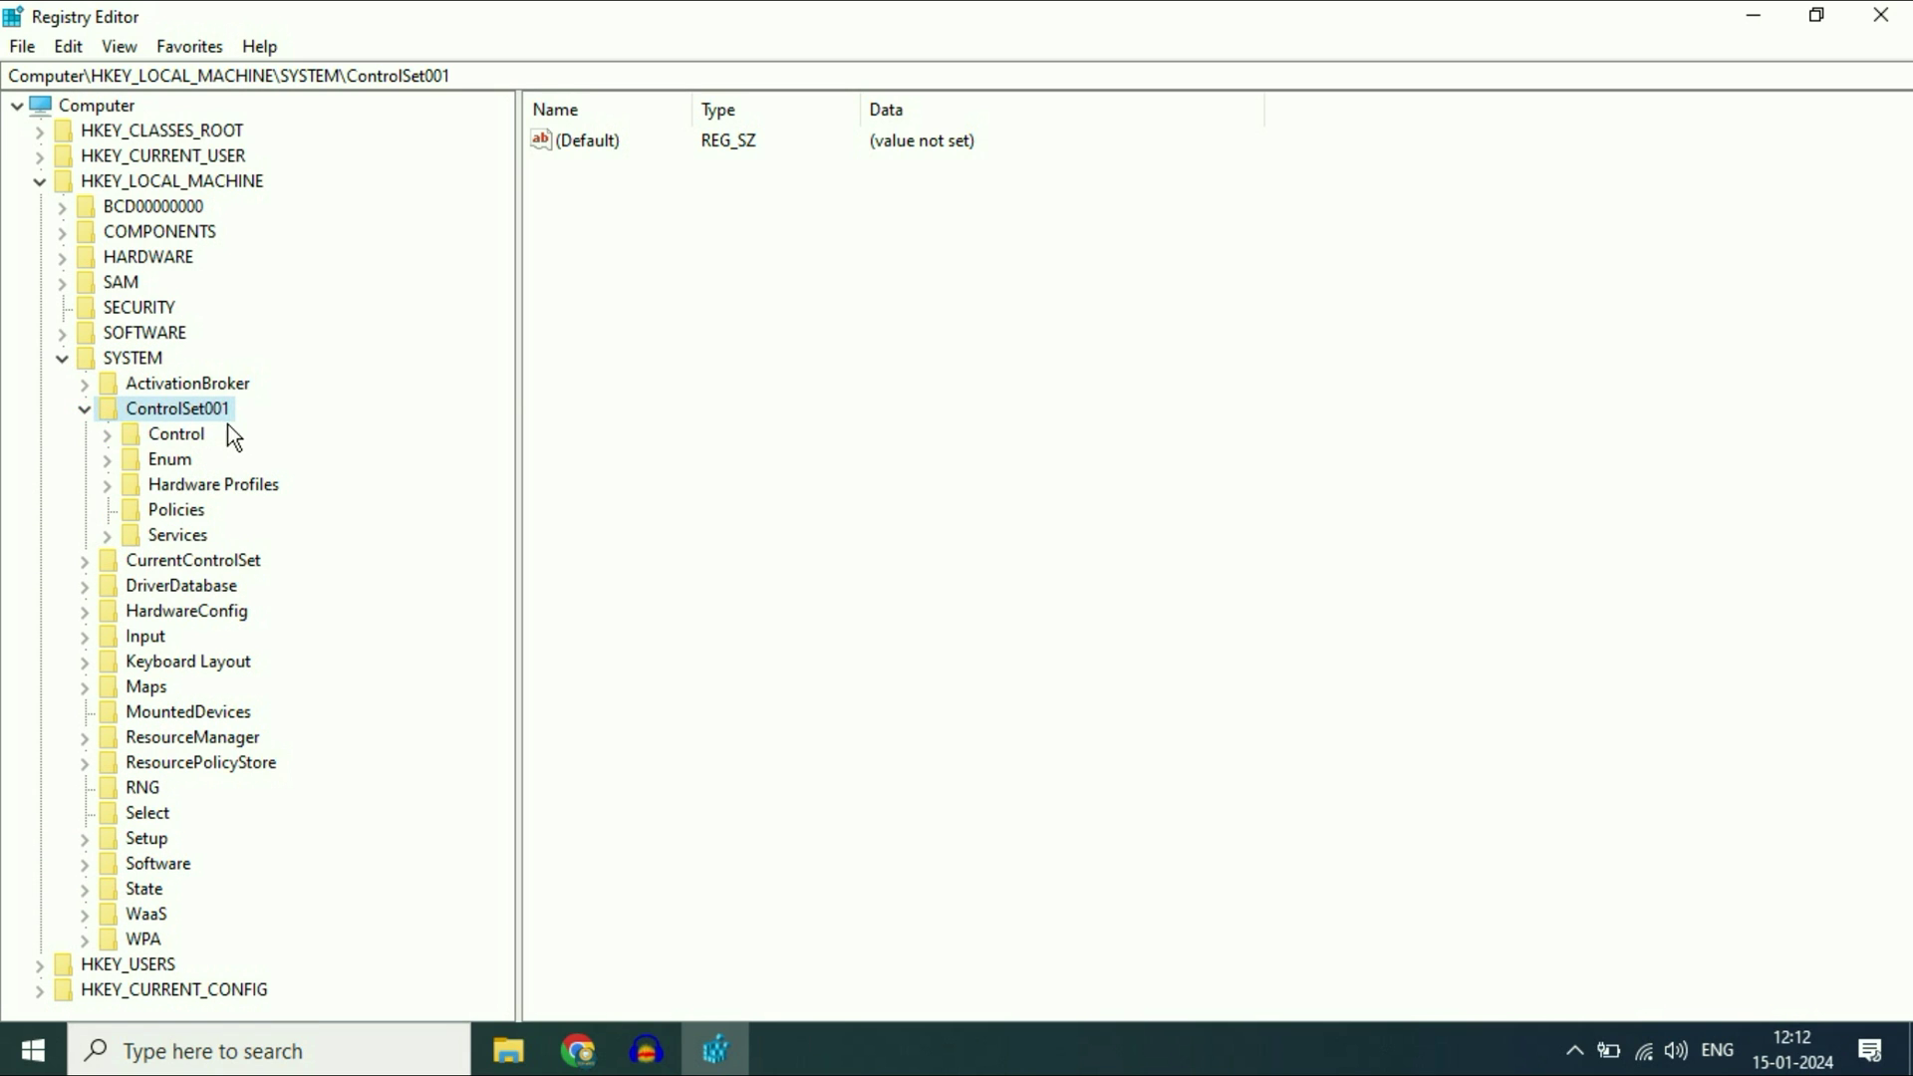
pyautogui.click(193, 443)
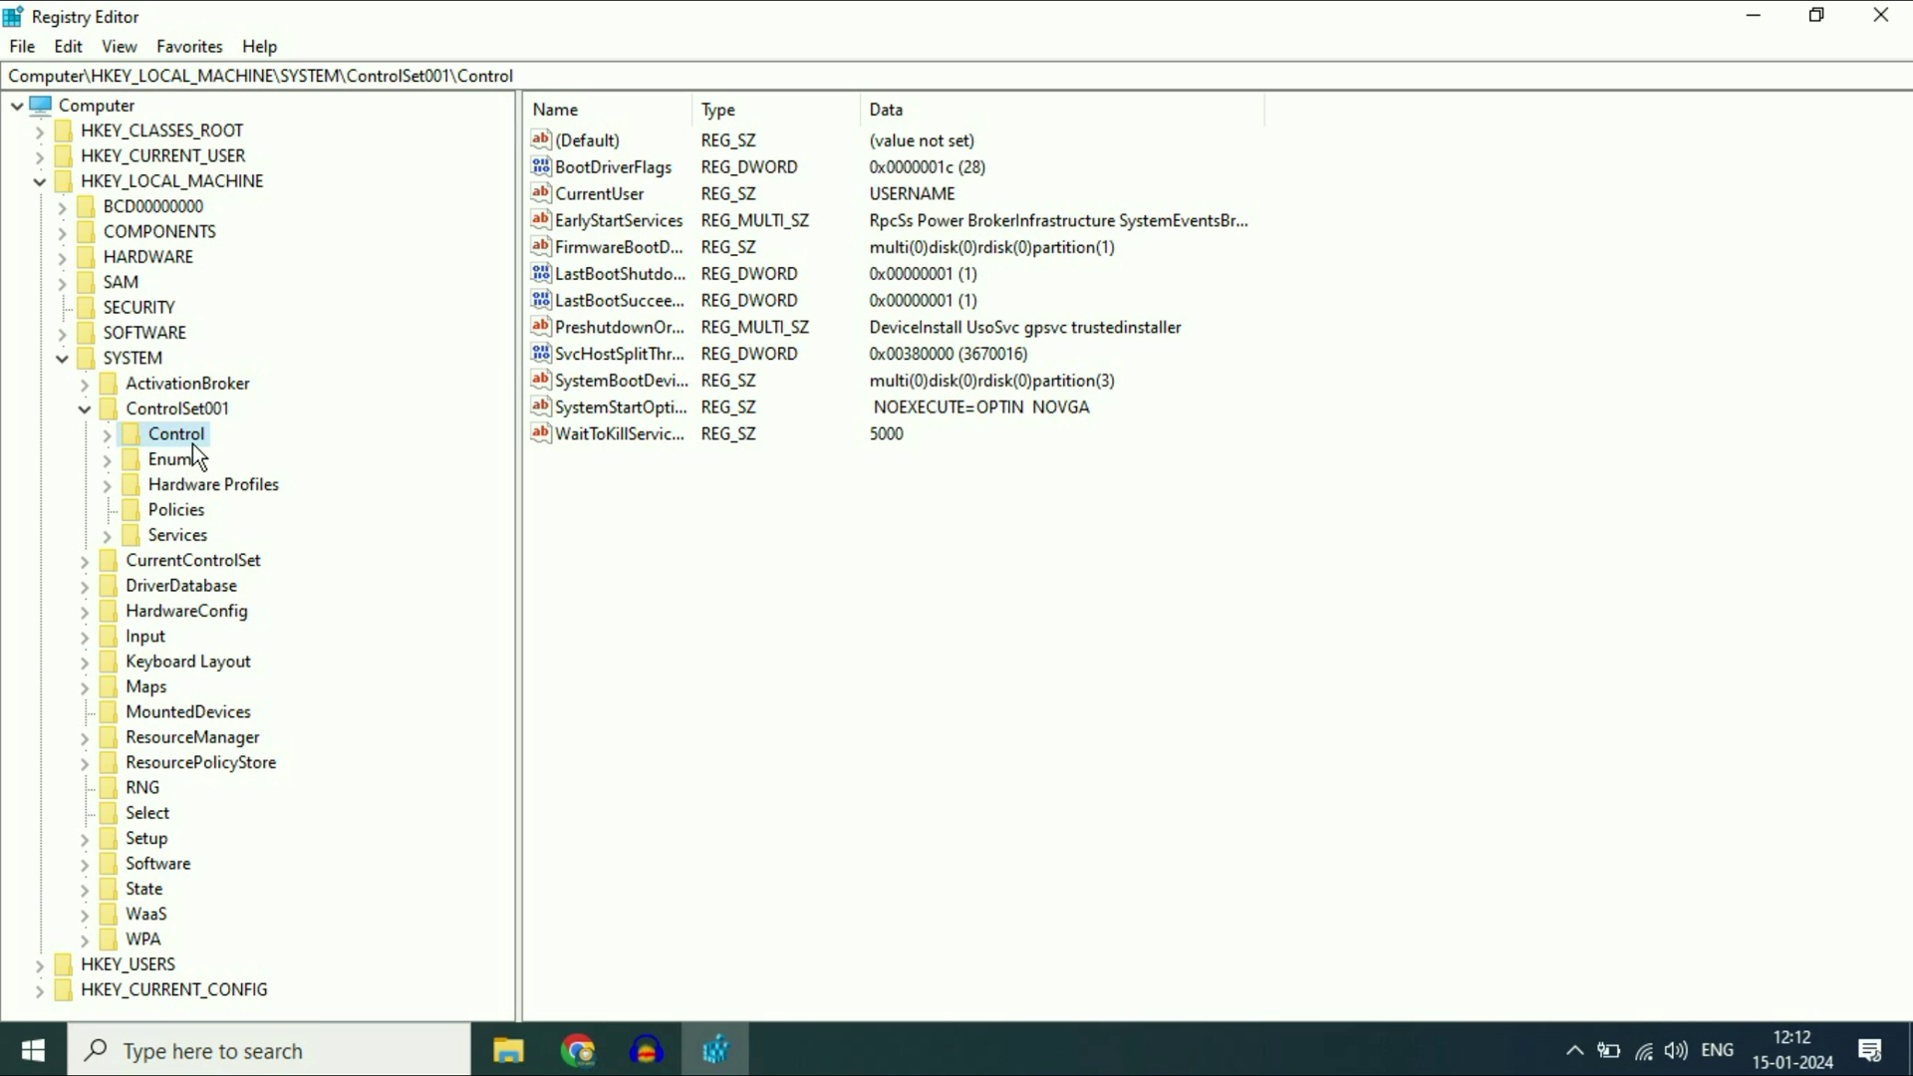
# Expand the Control key and scroll through its long list of subkeys.
pyautogui.click(110, 441)
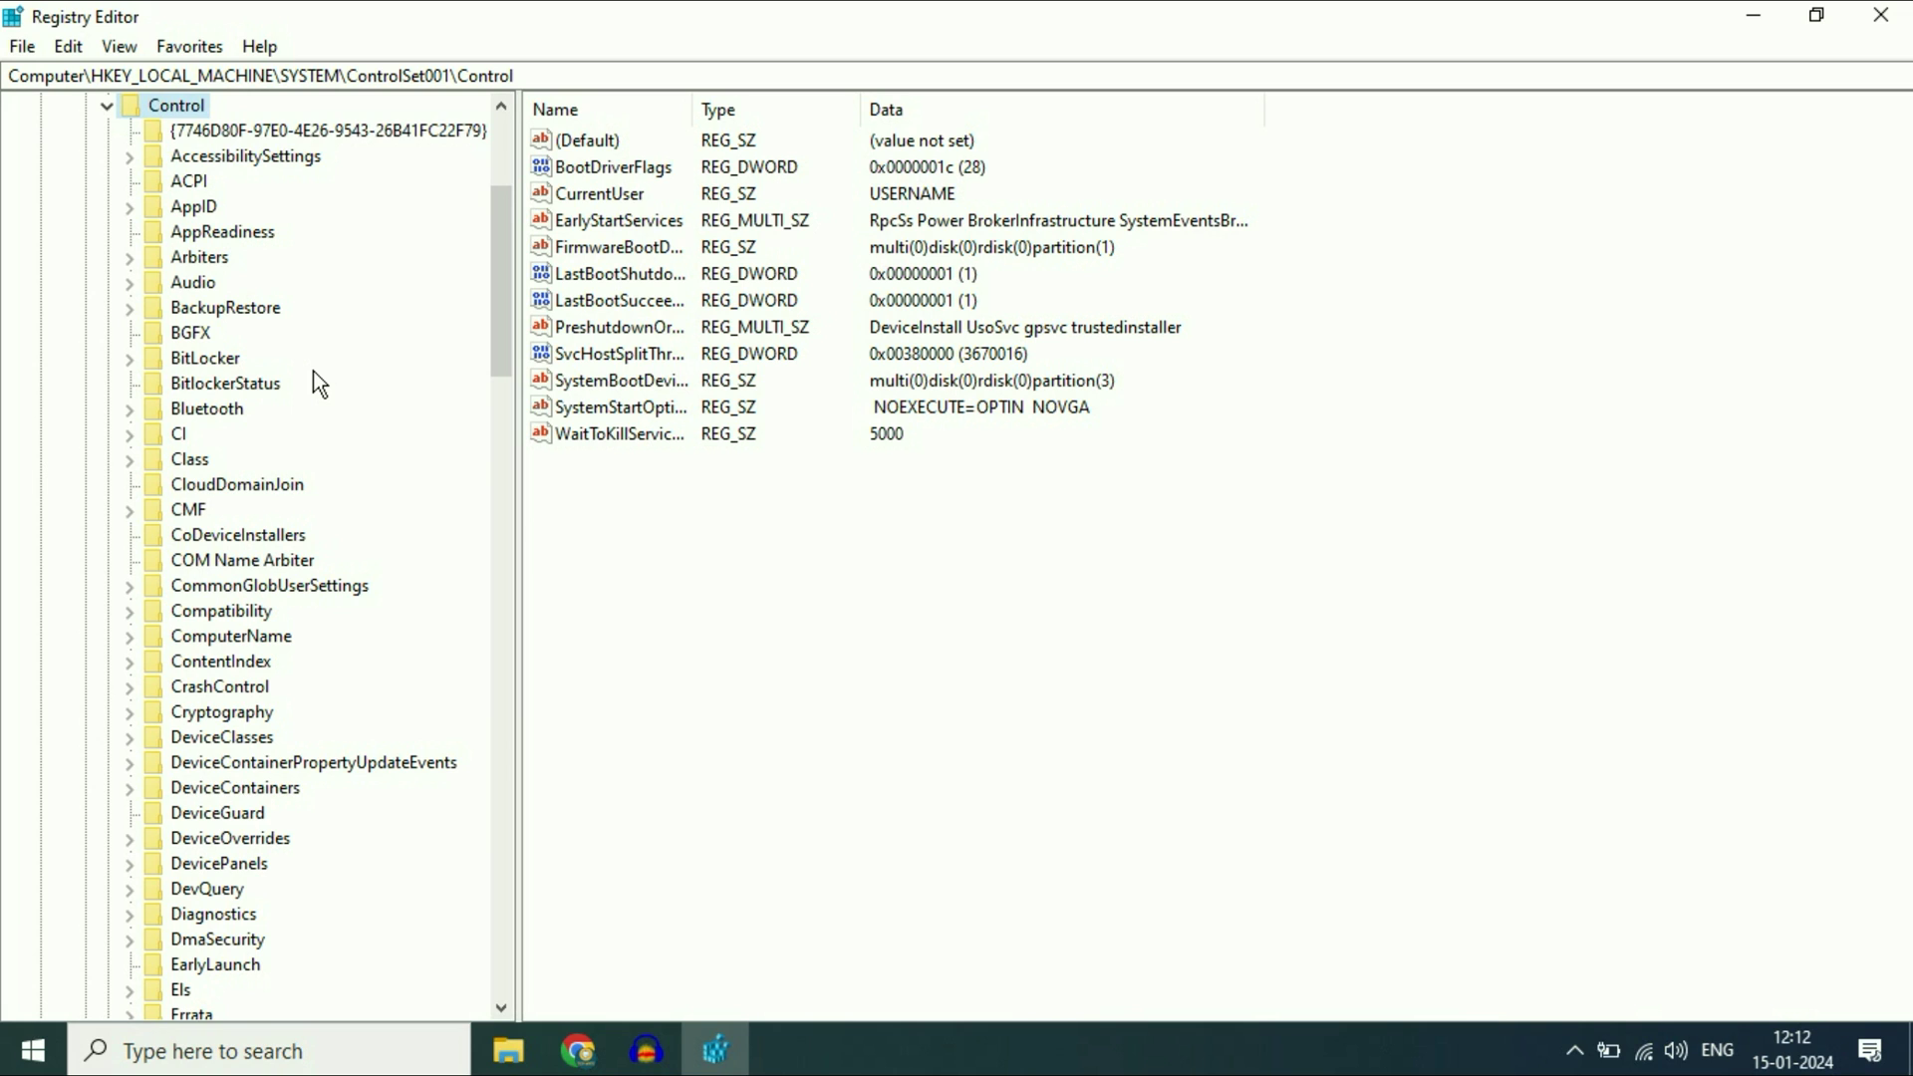
pyautogui.moveTo(501, 322); pyautogui.dragTo(492, 759)
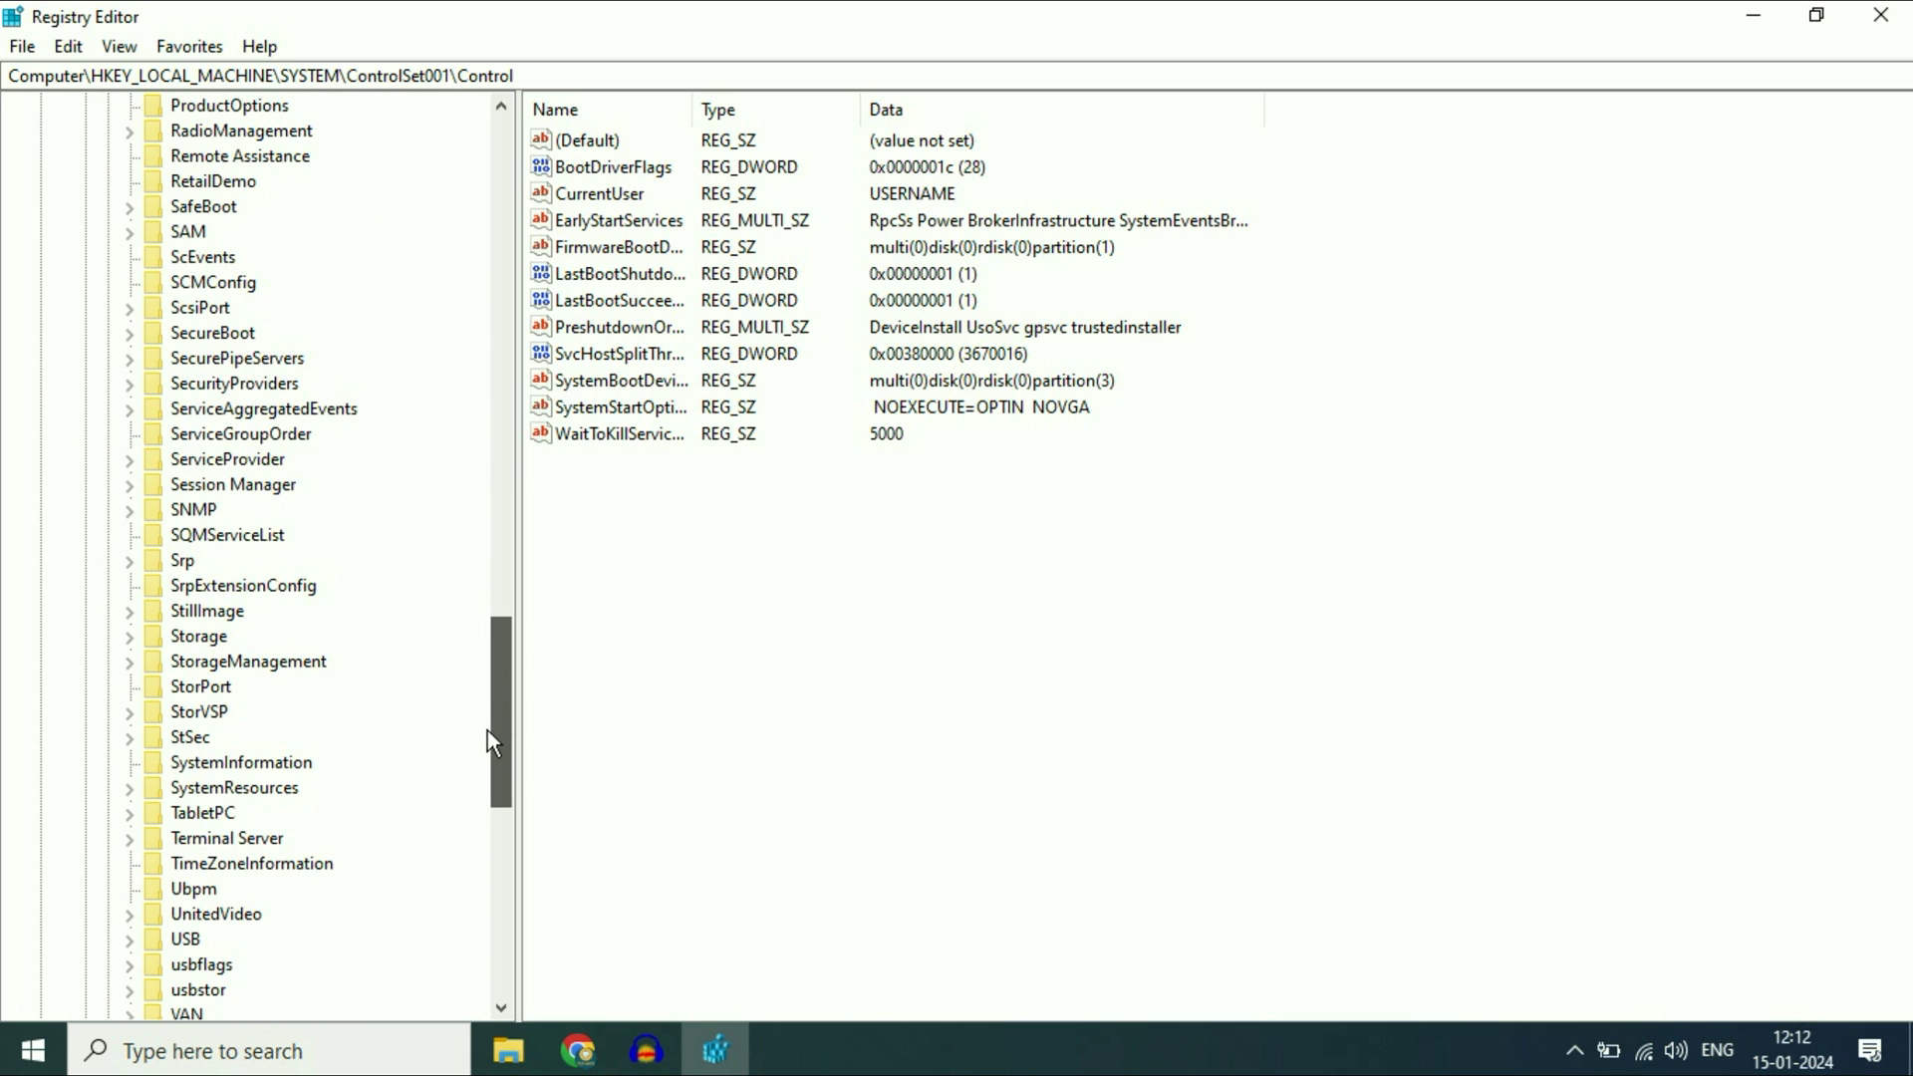
pyautogui.moveTo(486, 747)
pyautogui.mouseDown()
pyautogui.moveTo(500, 760)
pyautogui.moveTo(513, 724)
pyautogui.moveTo(513, 752)
pyautogui.mouseUp()
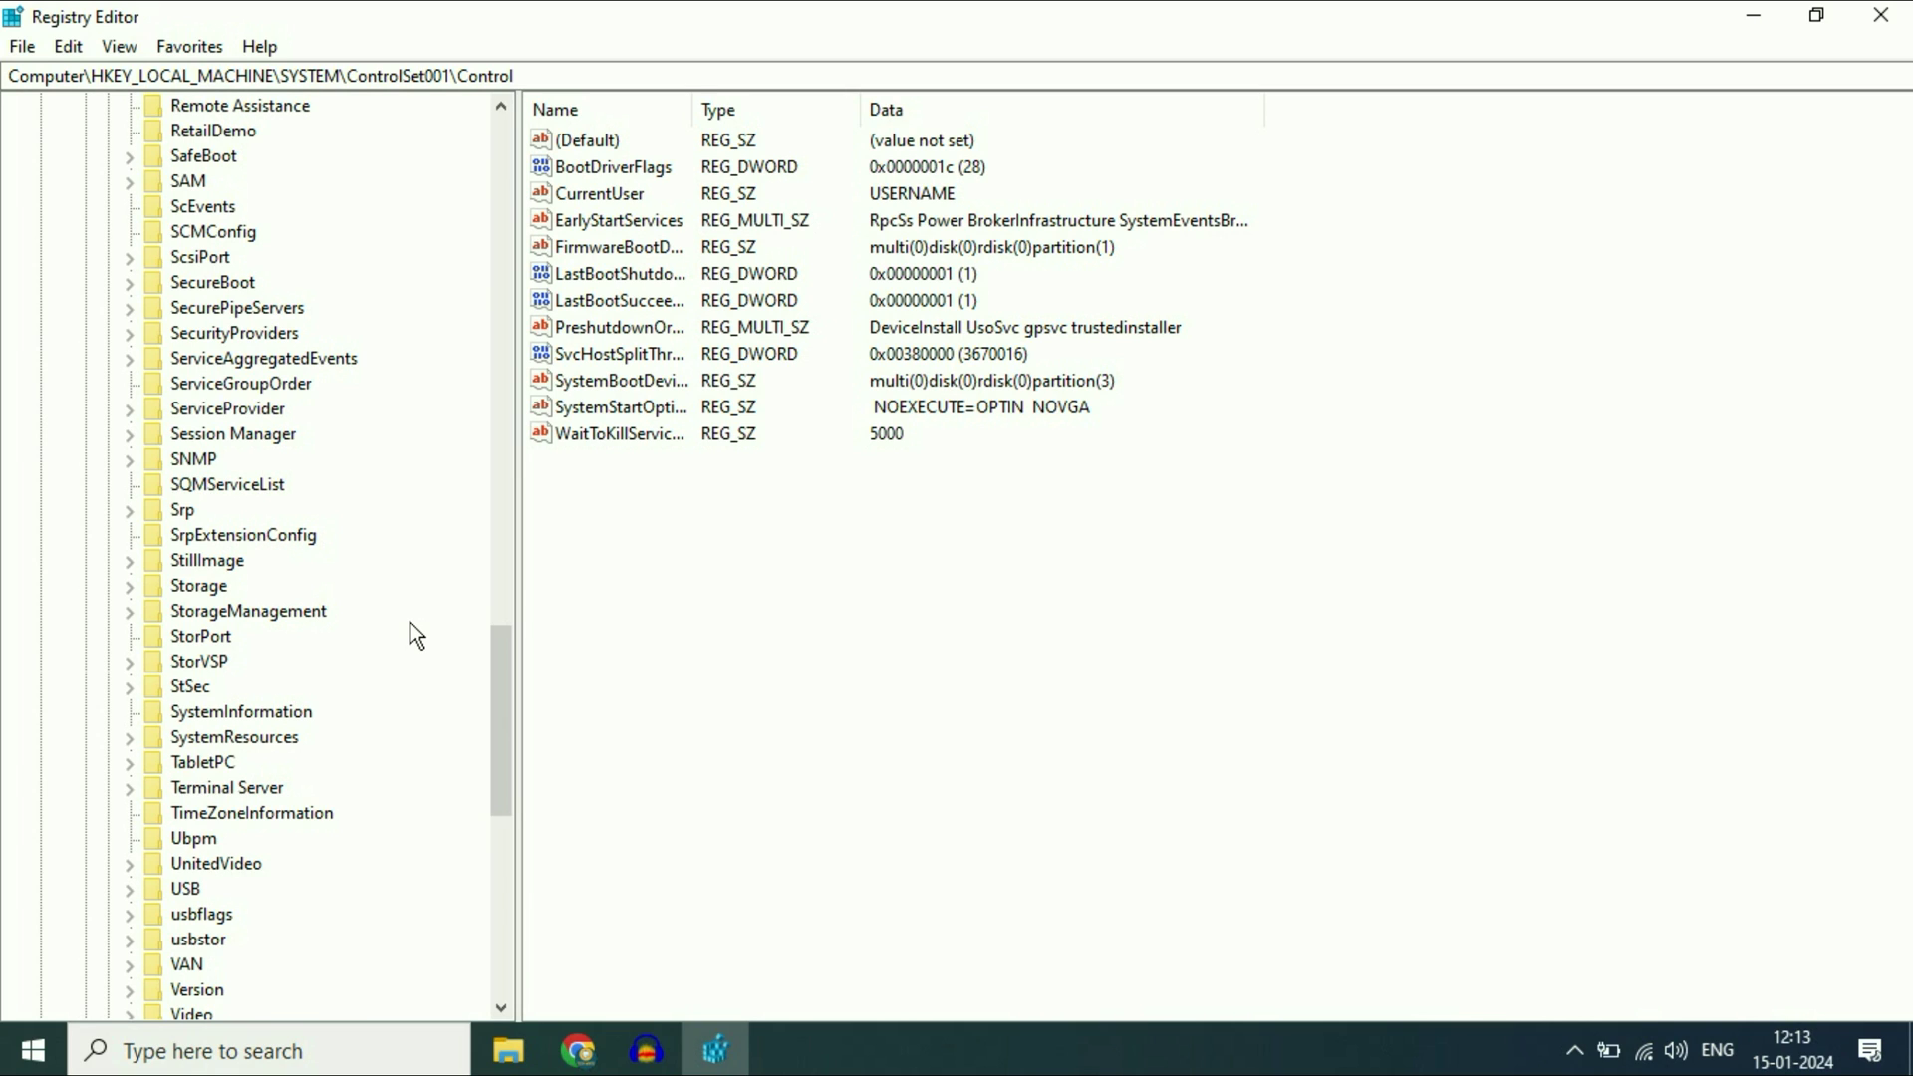
pyautogui.moveTo(499, 719); pyautogui.dragTo(498, 262)
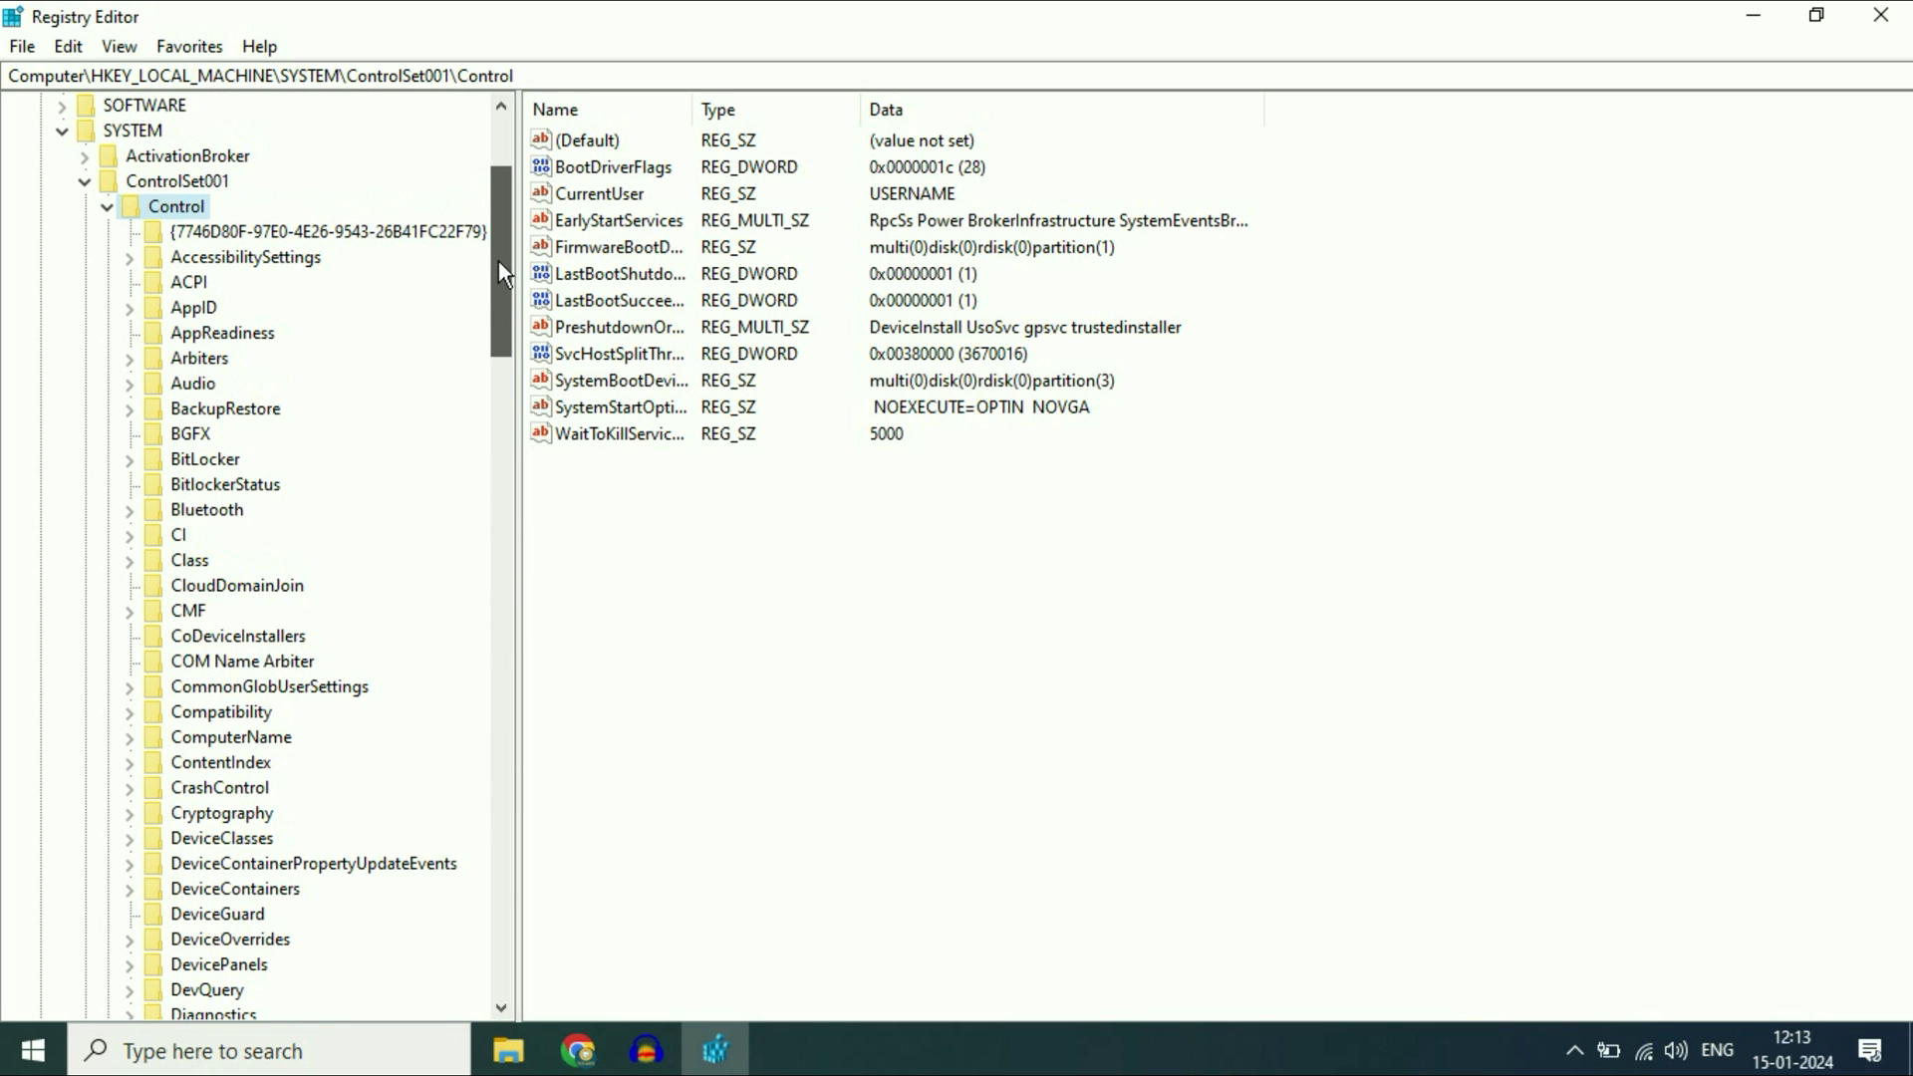
# Add a new key under ControlSet001\Control and rename it 'Storage Device Policies'.
pyautogui.rightClick(192, 213)
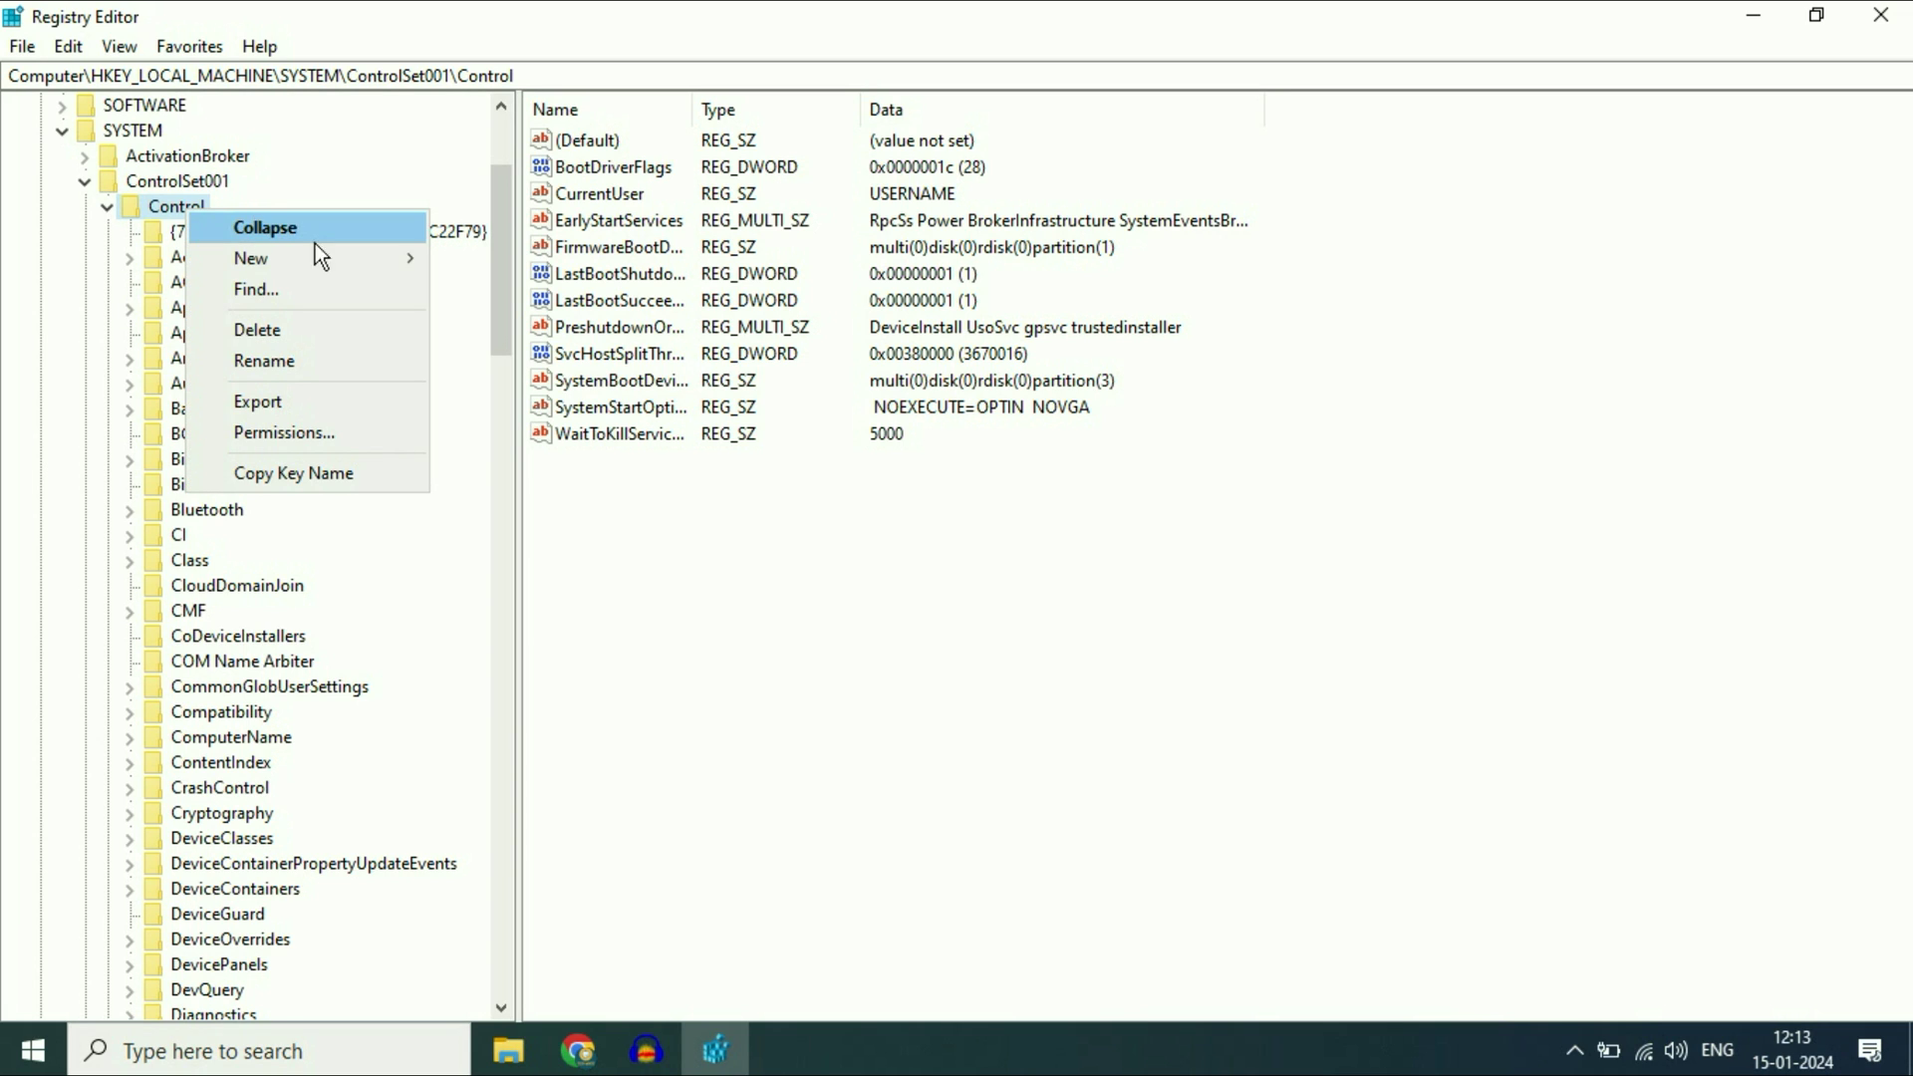
pyautogui.moveTo(252, 259)
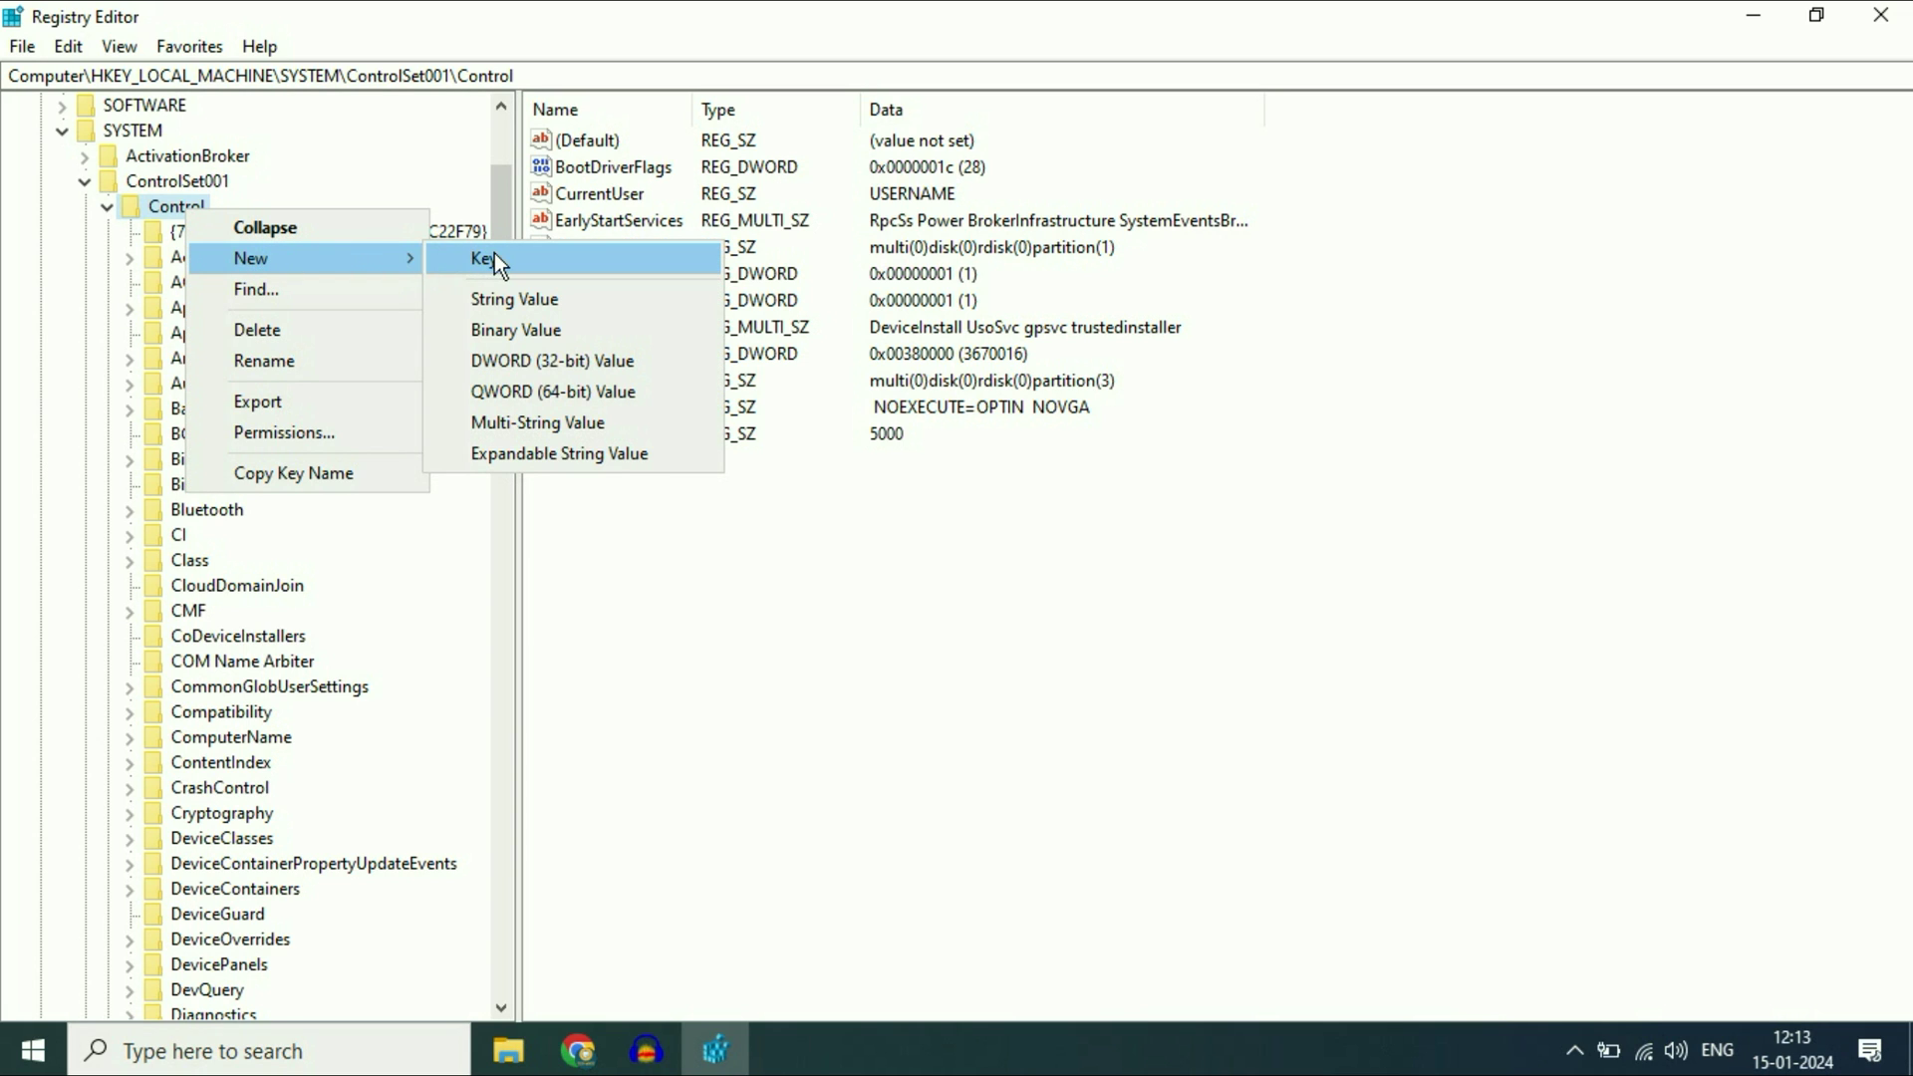
pyautogui.click(500, 259)
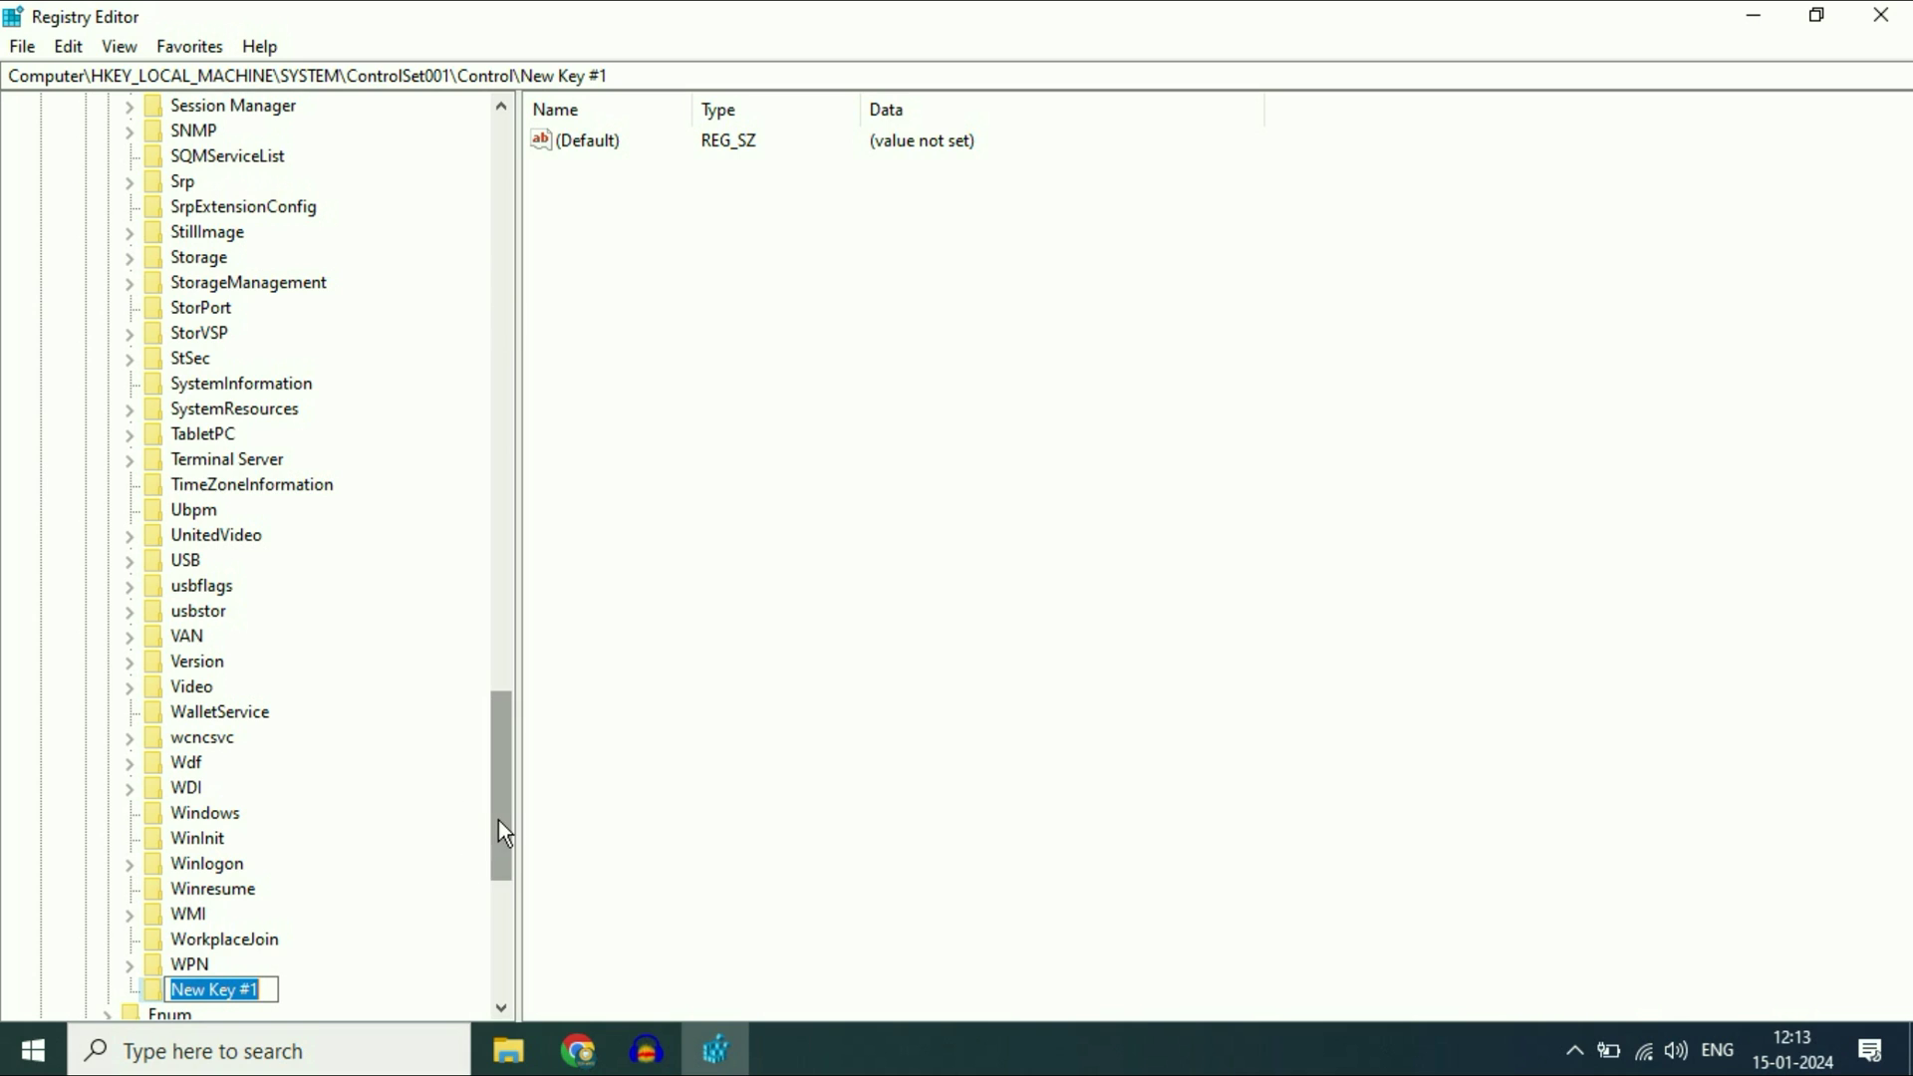
pyautogui.moveTo(498, 821); pyautogui.dragTo(493, 854)
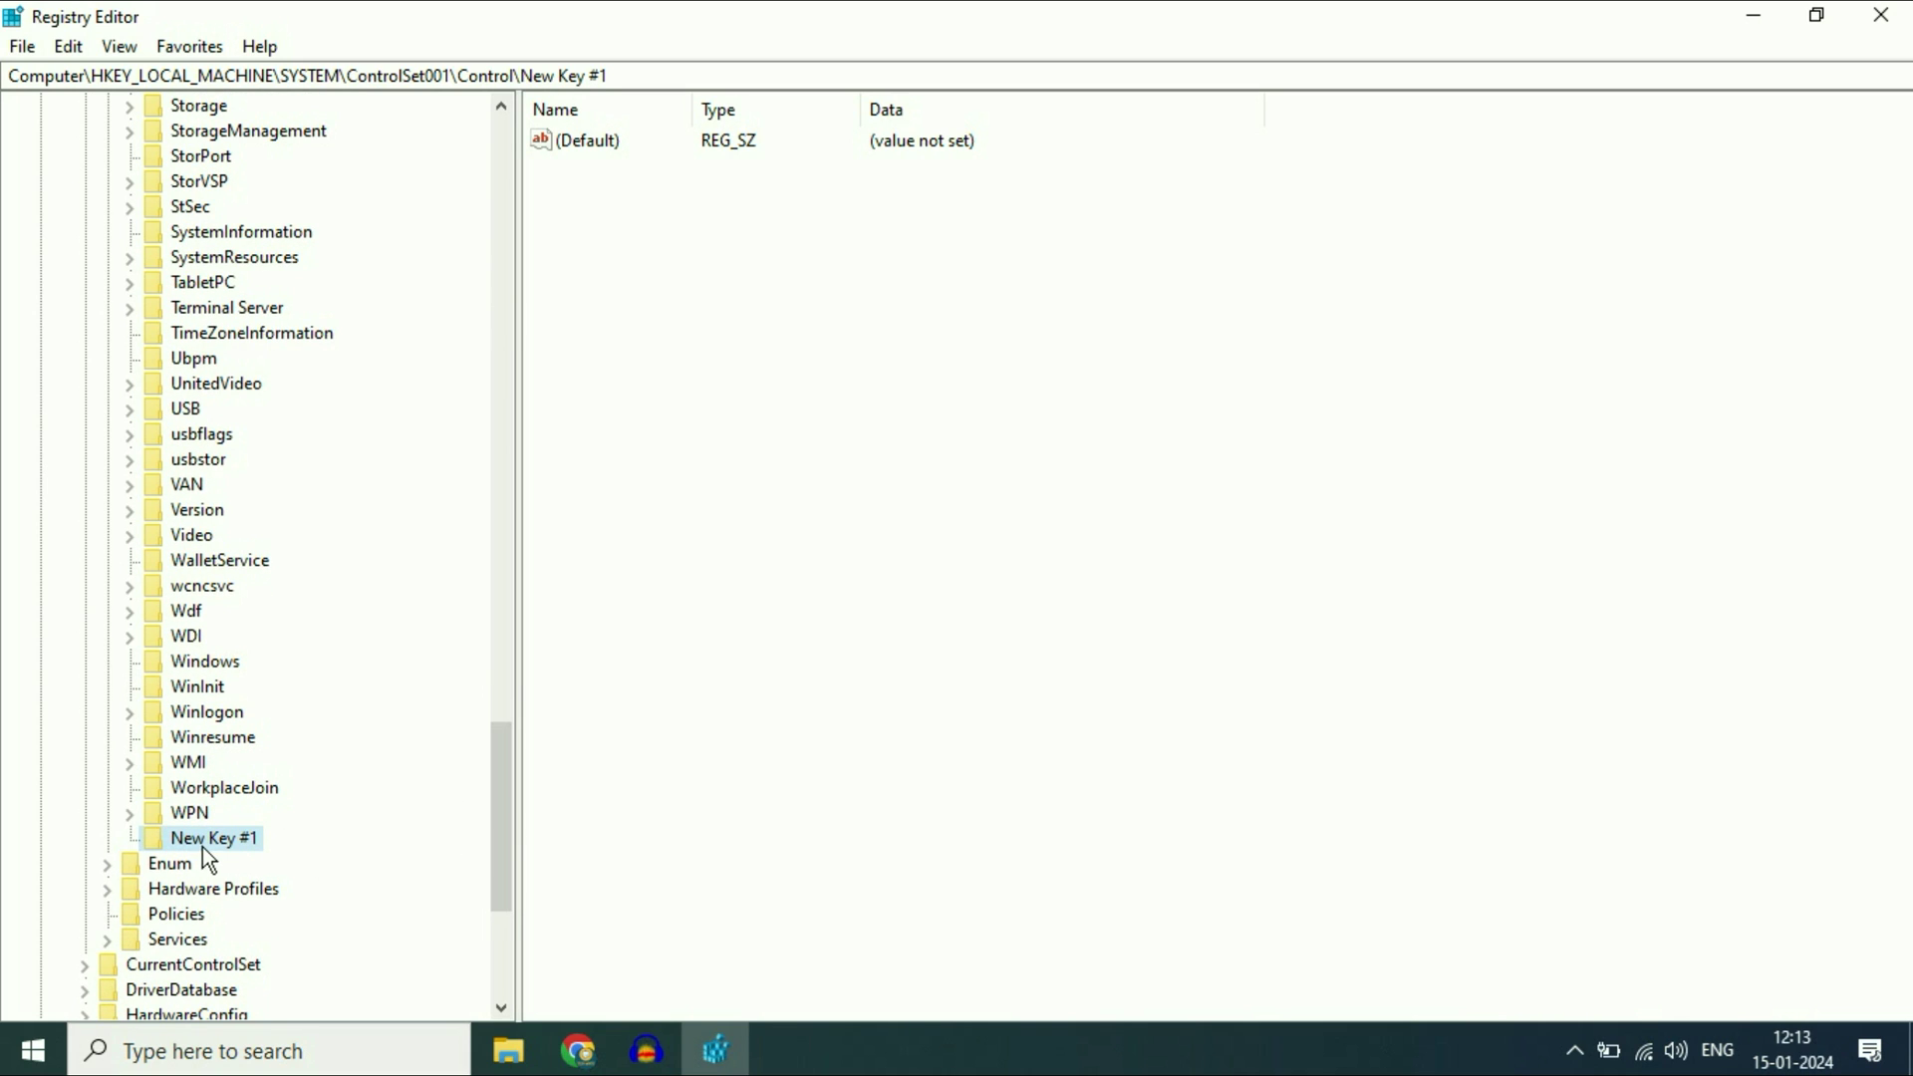
pyautogui.rightClick(230, 842)
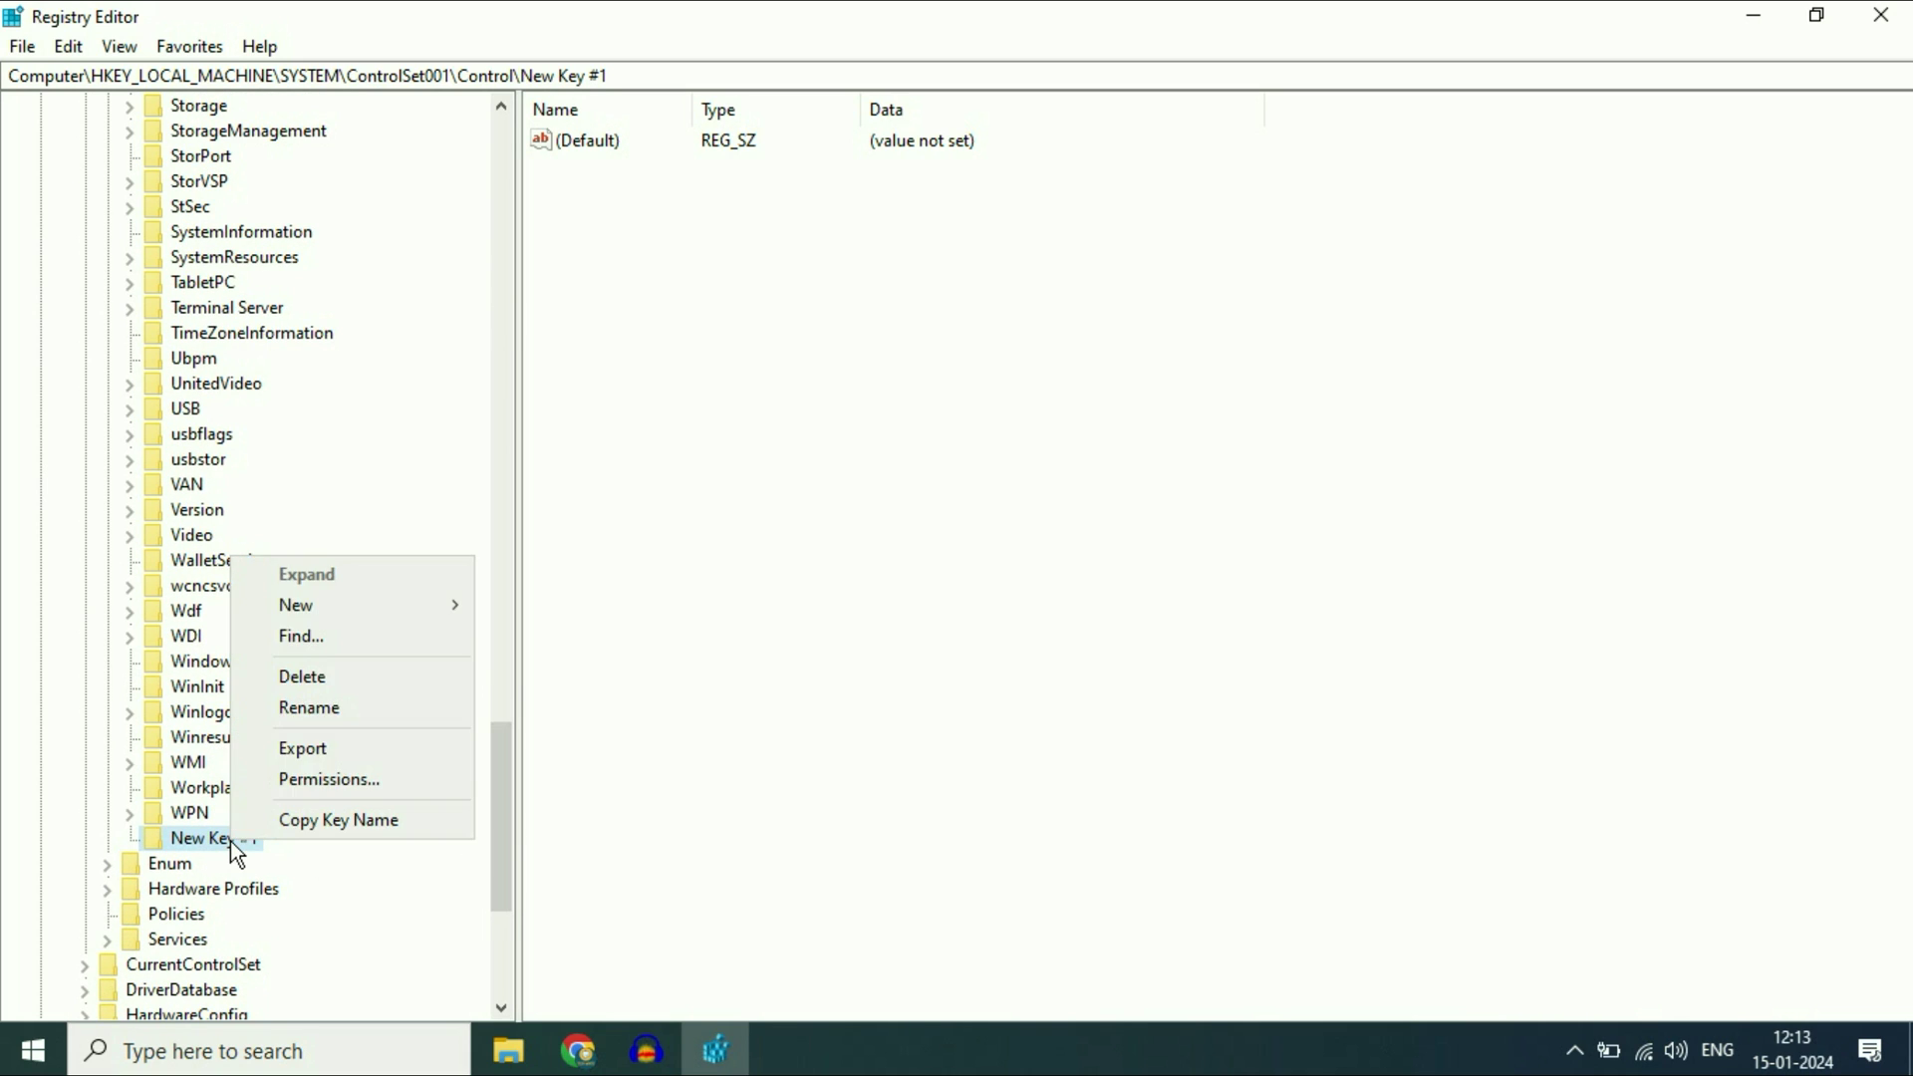
pyautogui.click(323, 711)
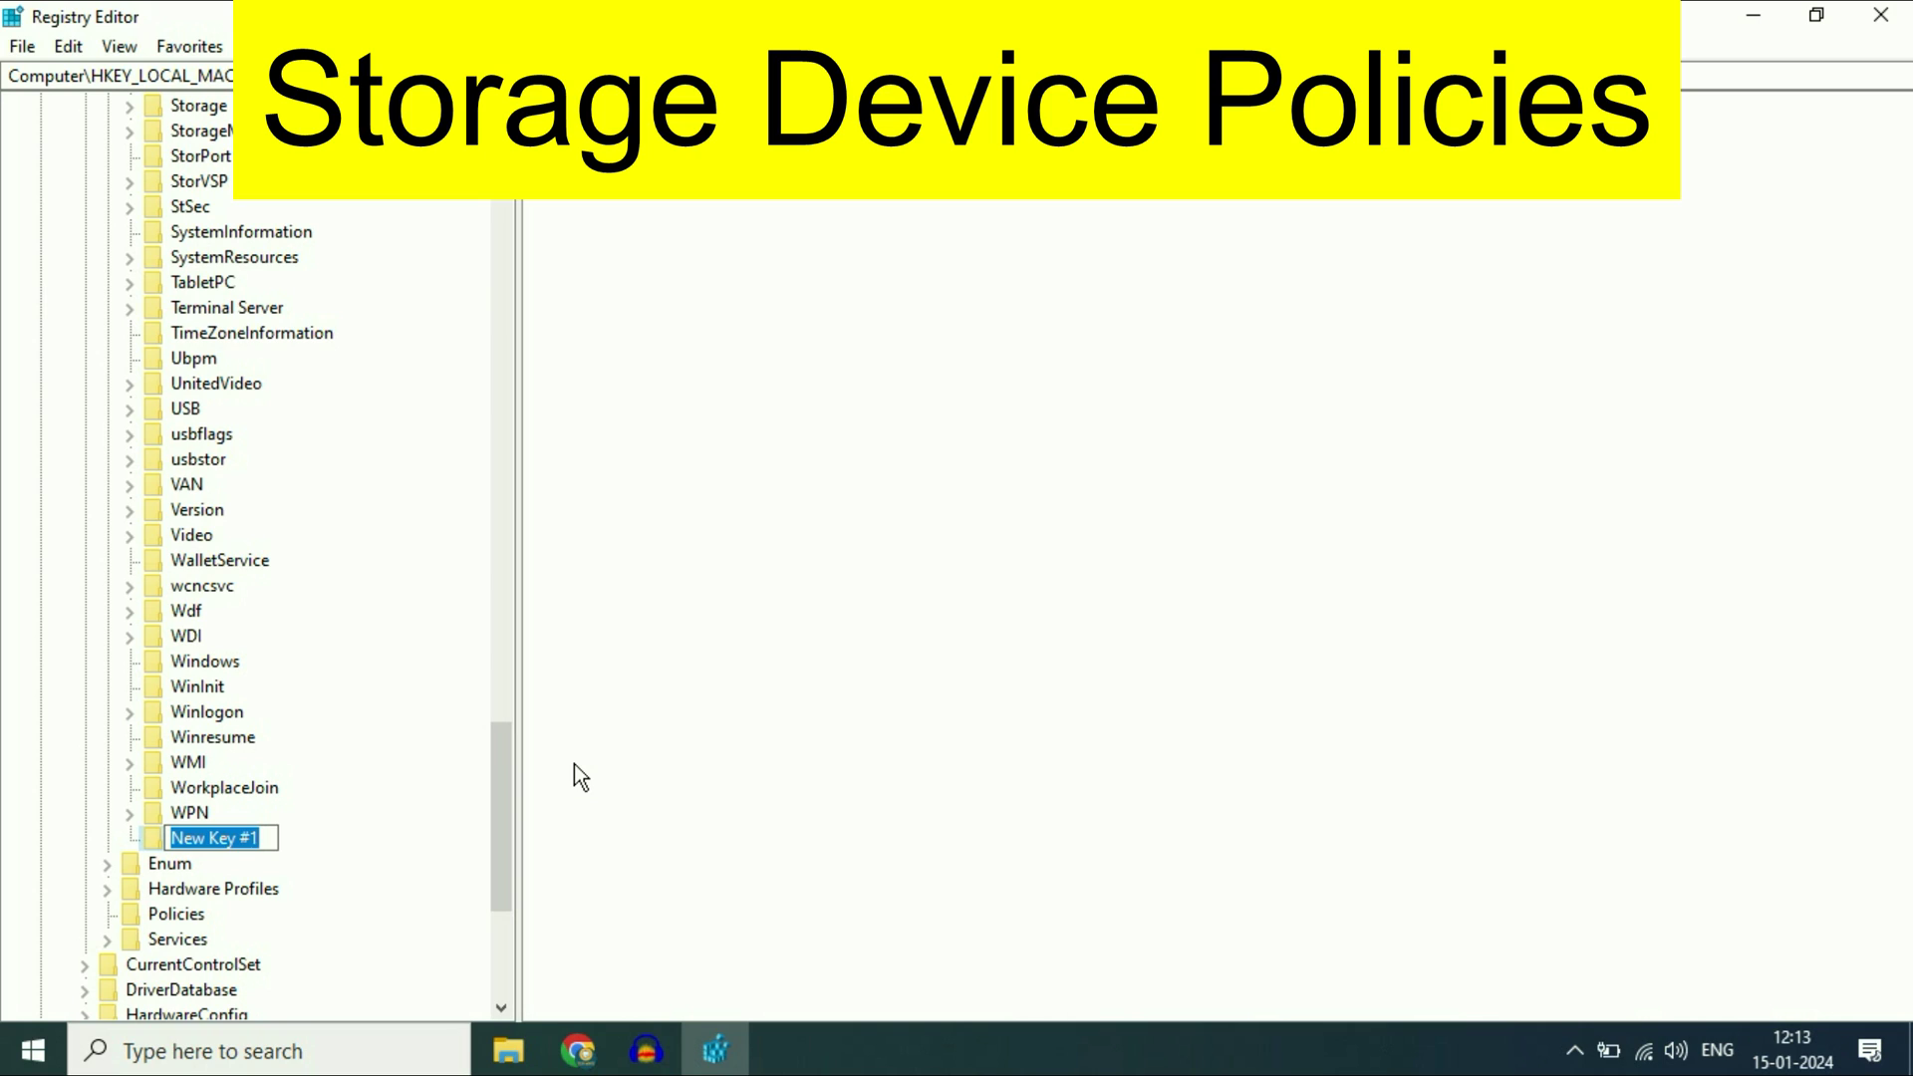
pyautogui.write('Storage De')
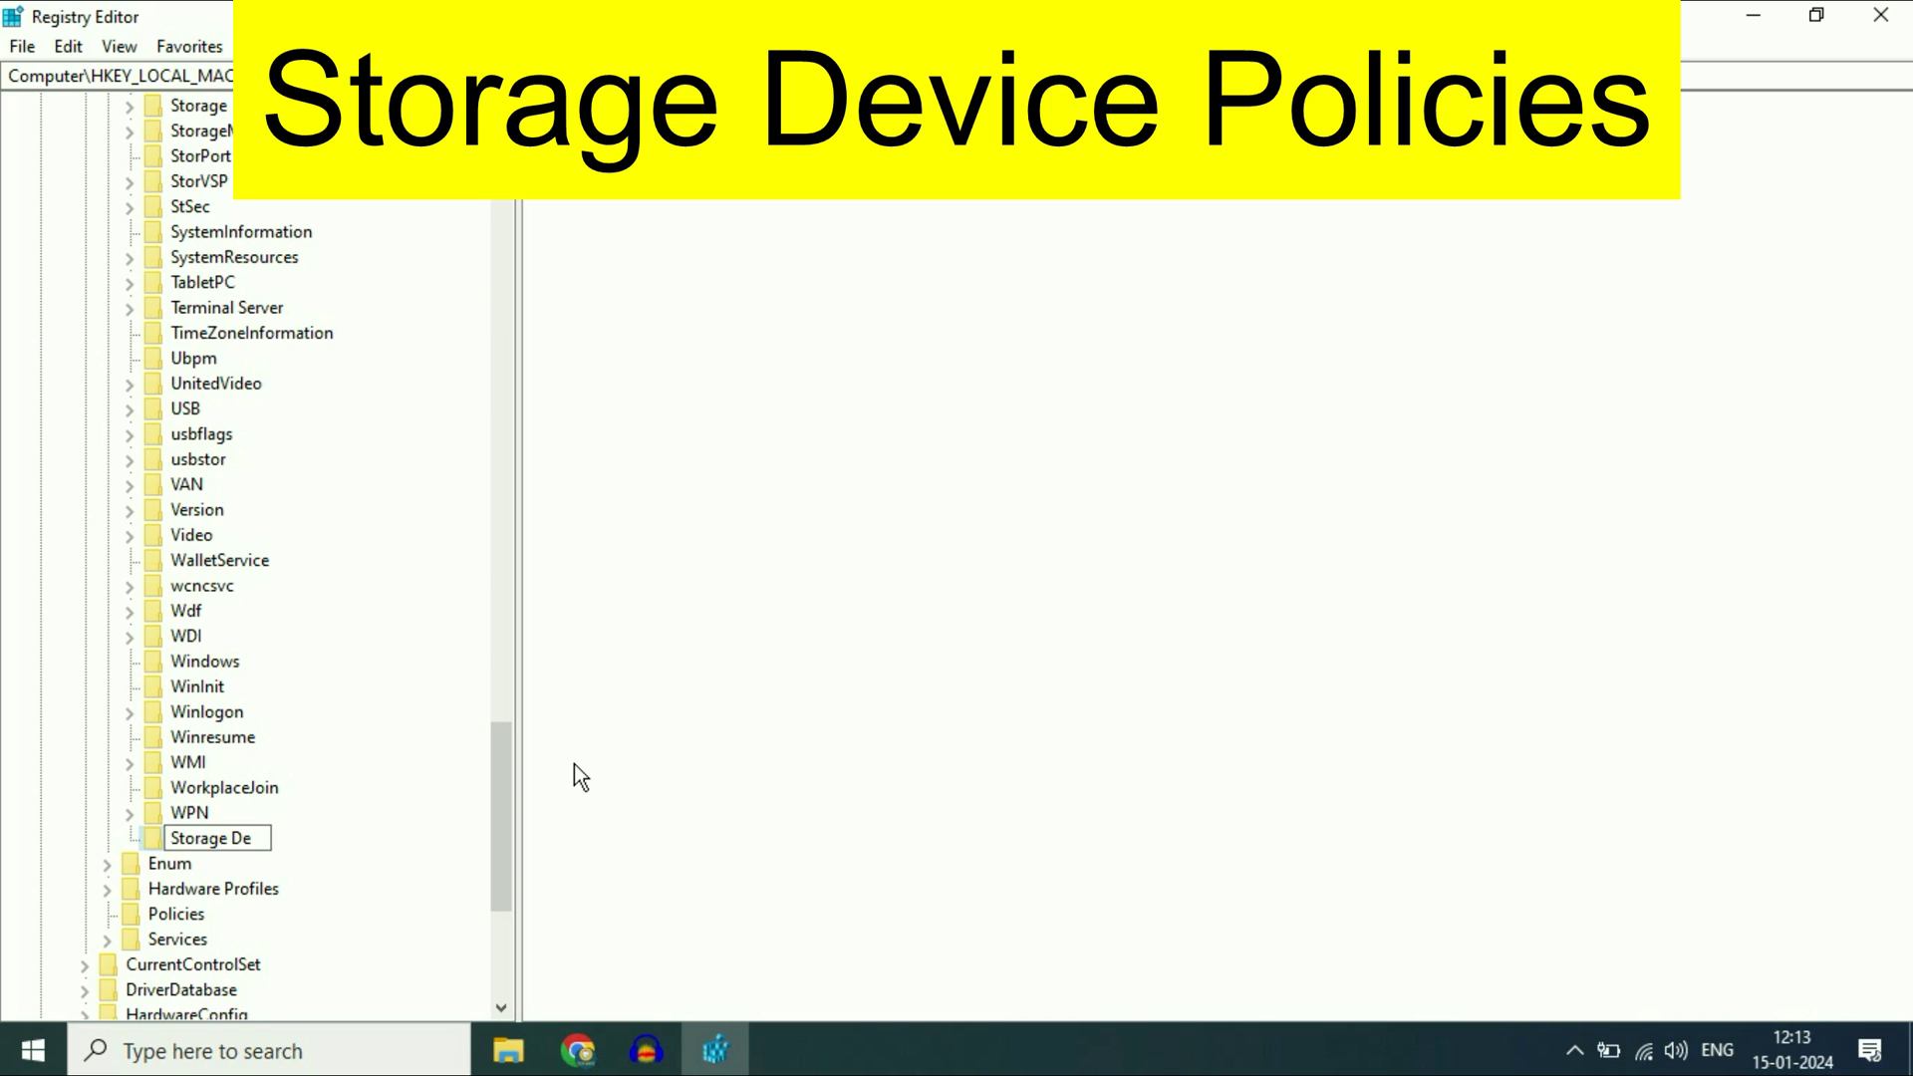
pyautogui.write('vice Policies')
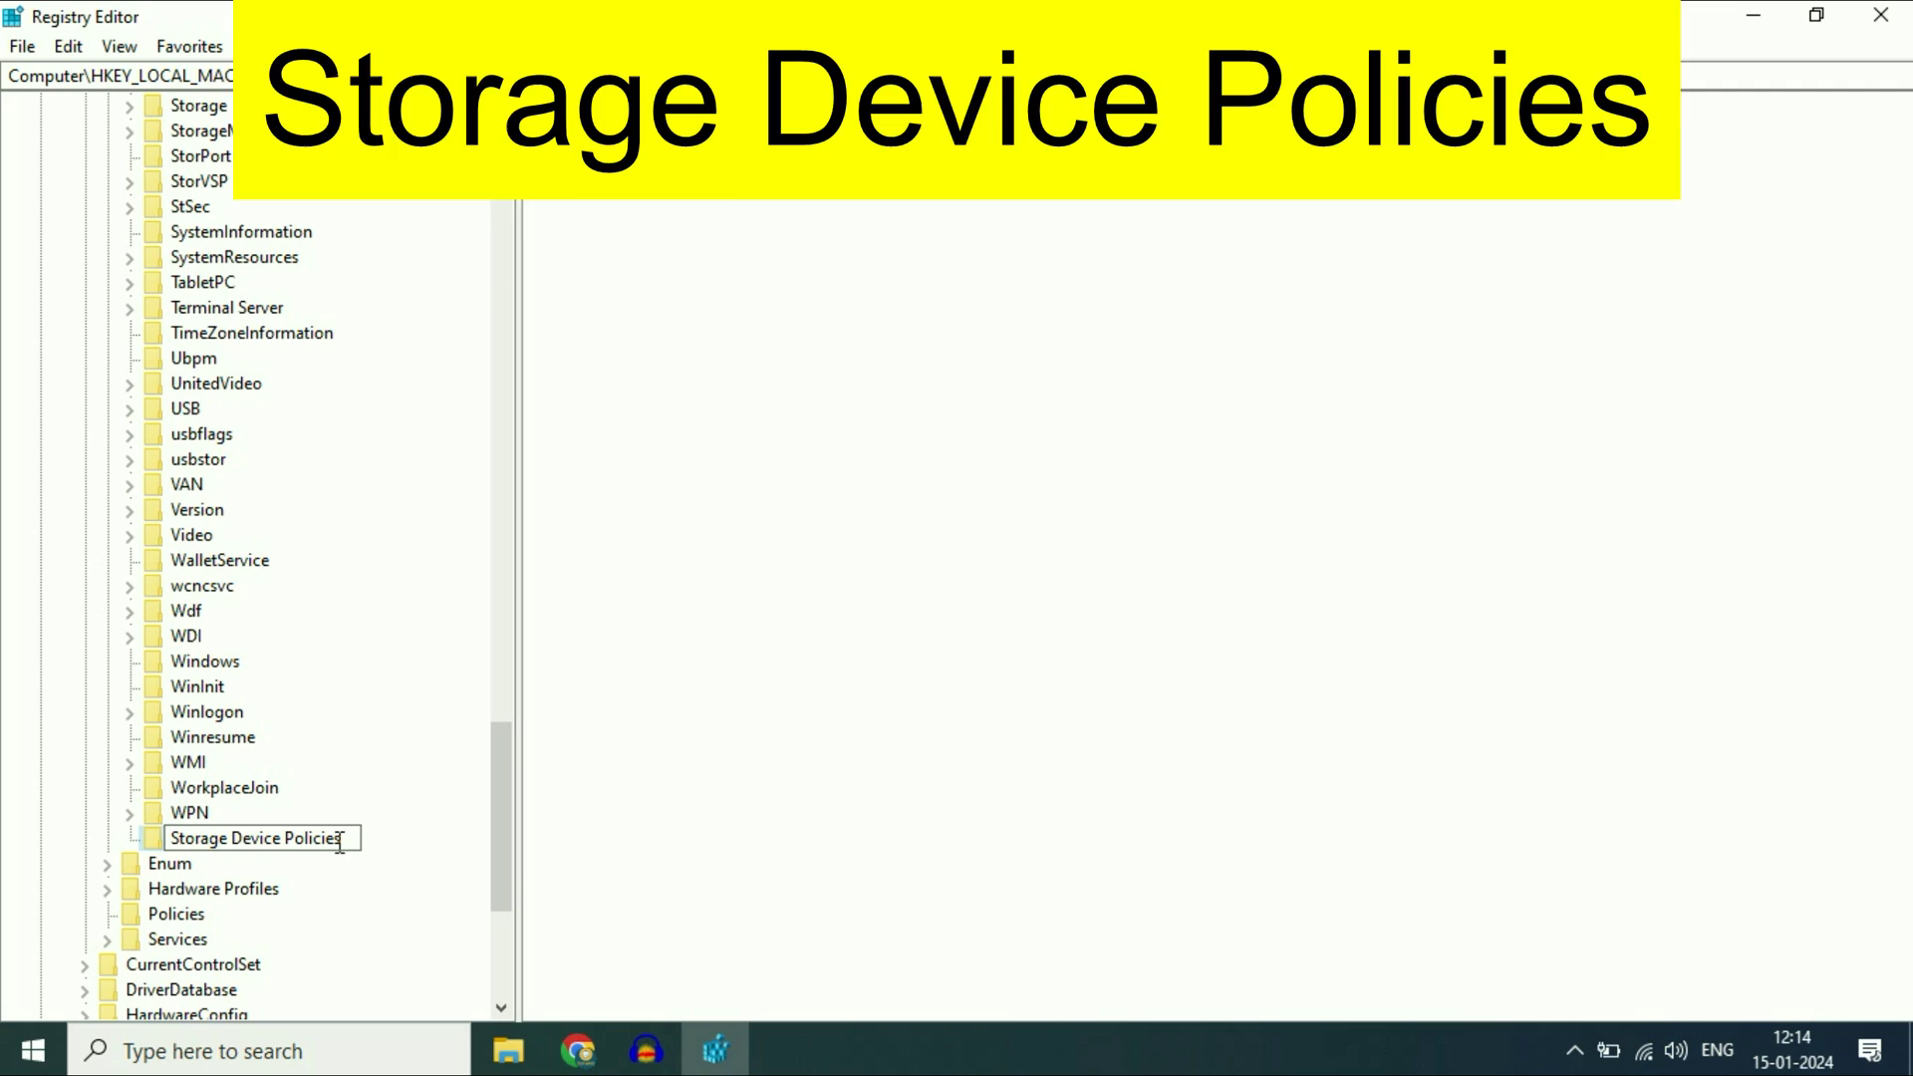
pyautogui.press('Return')
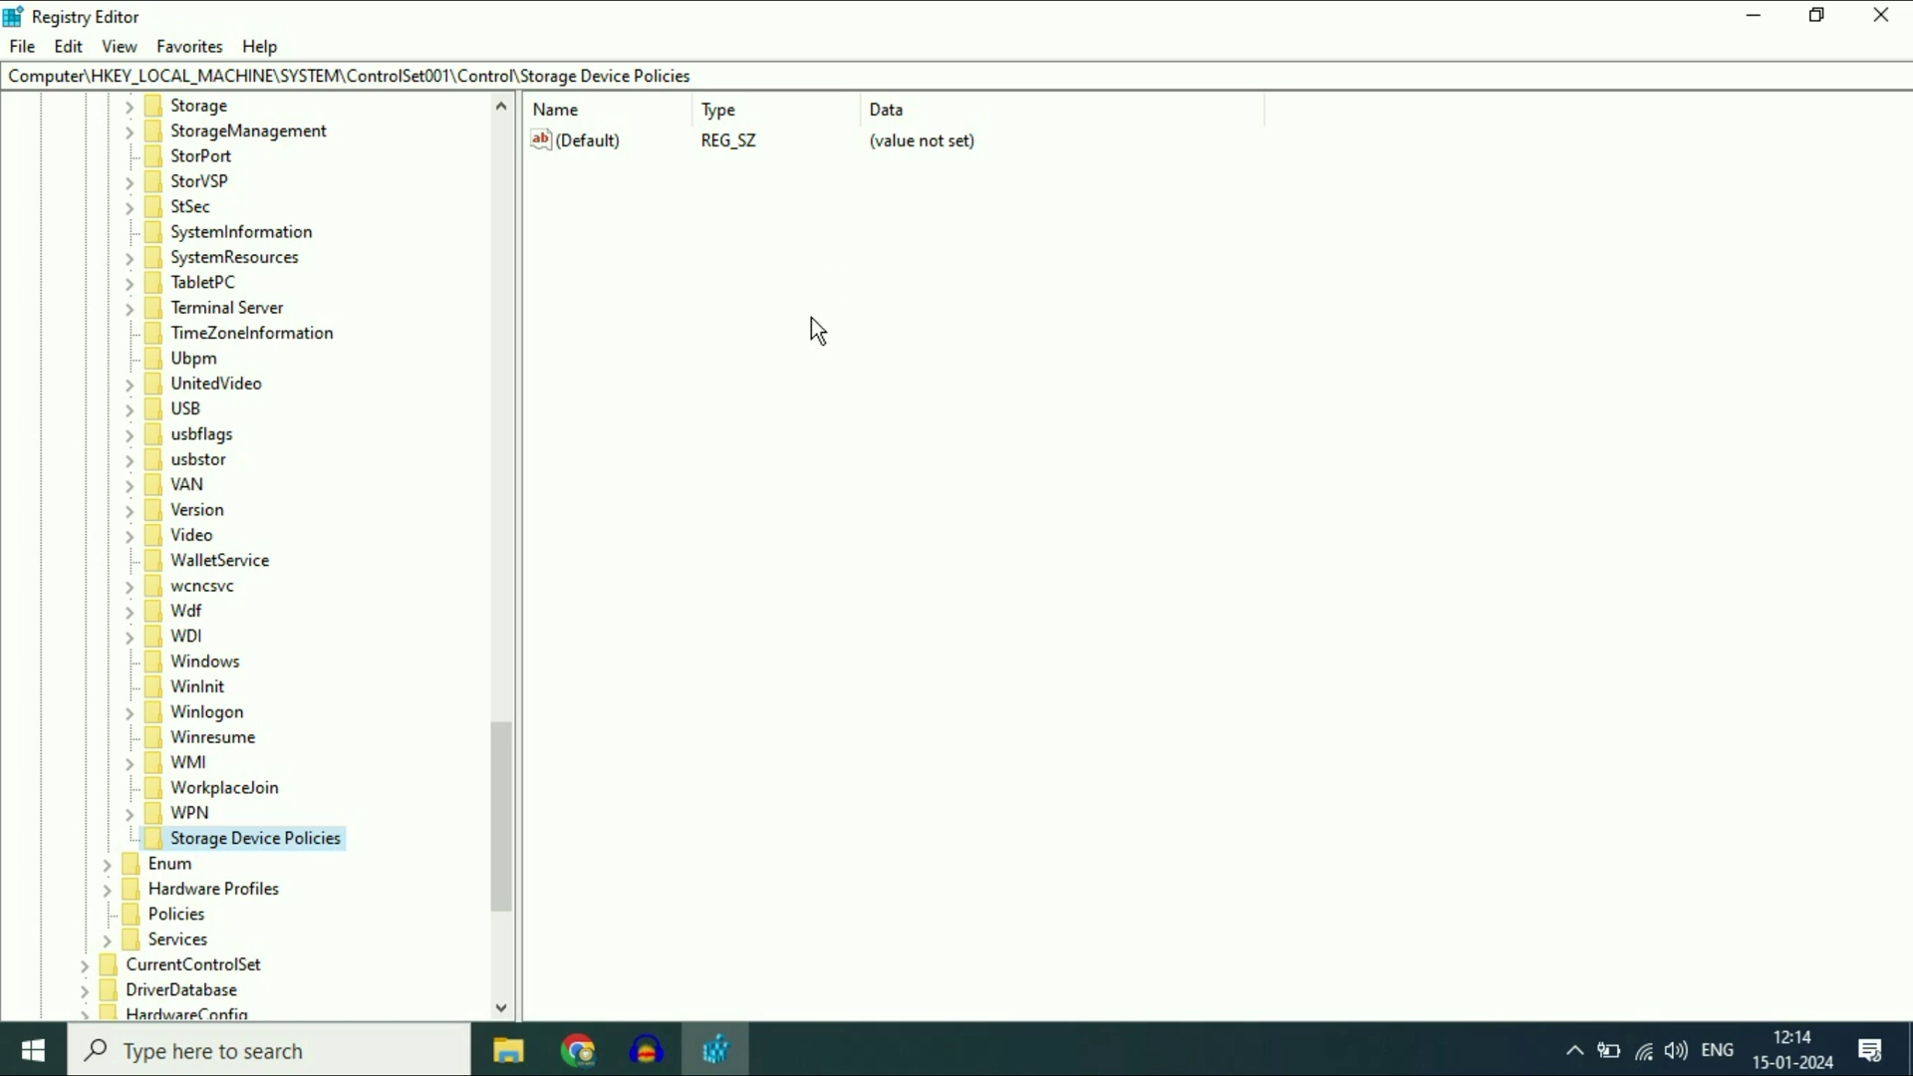
# Dismiss the right-pane New menu without adding a value, and bring File Explorer forward.
pyautogui.rightClick(853, 319)
pyautogui.rightClick(871, 395)
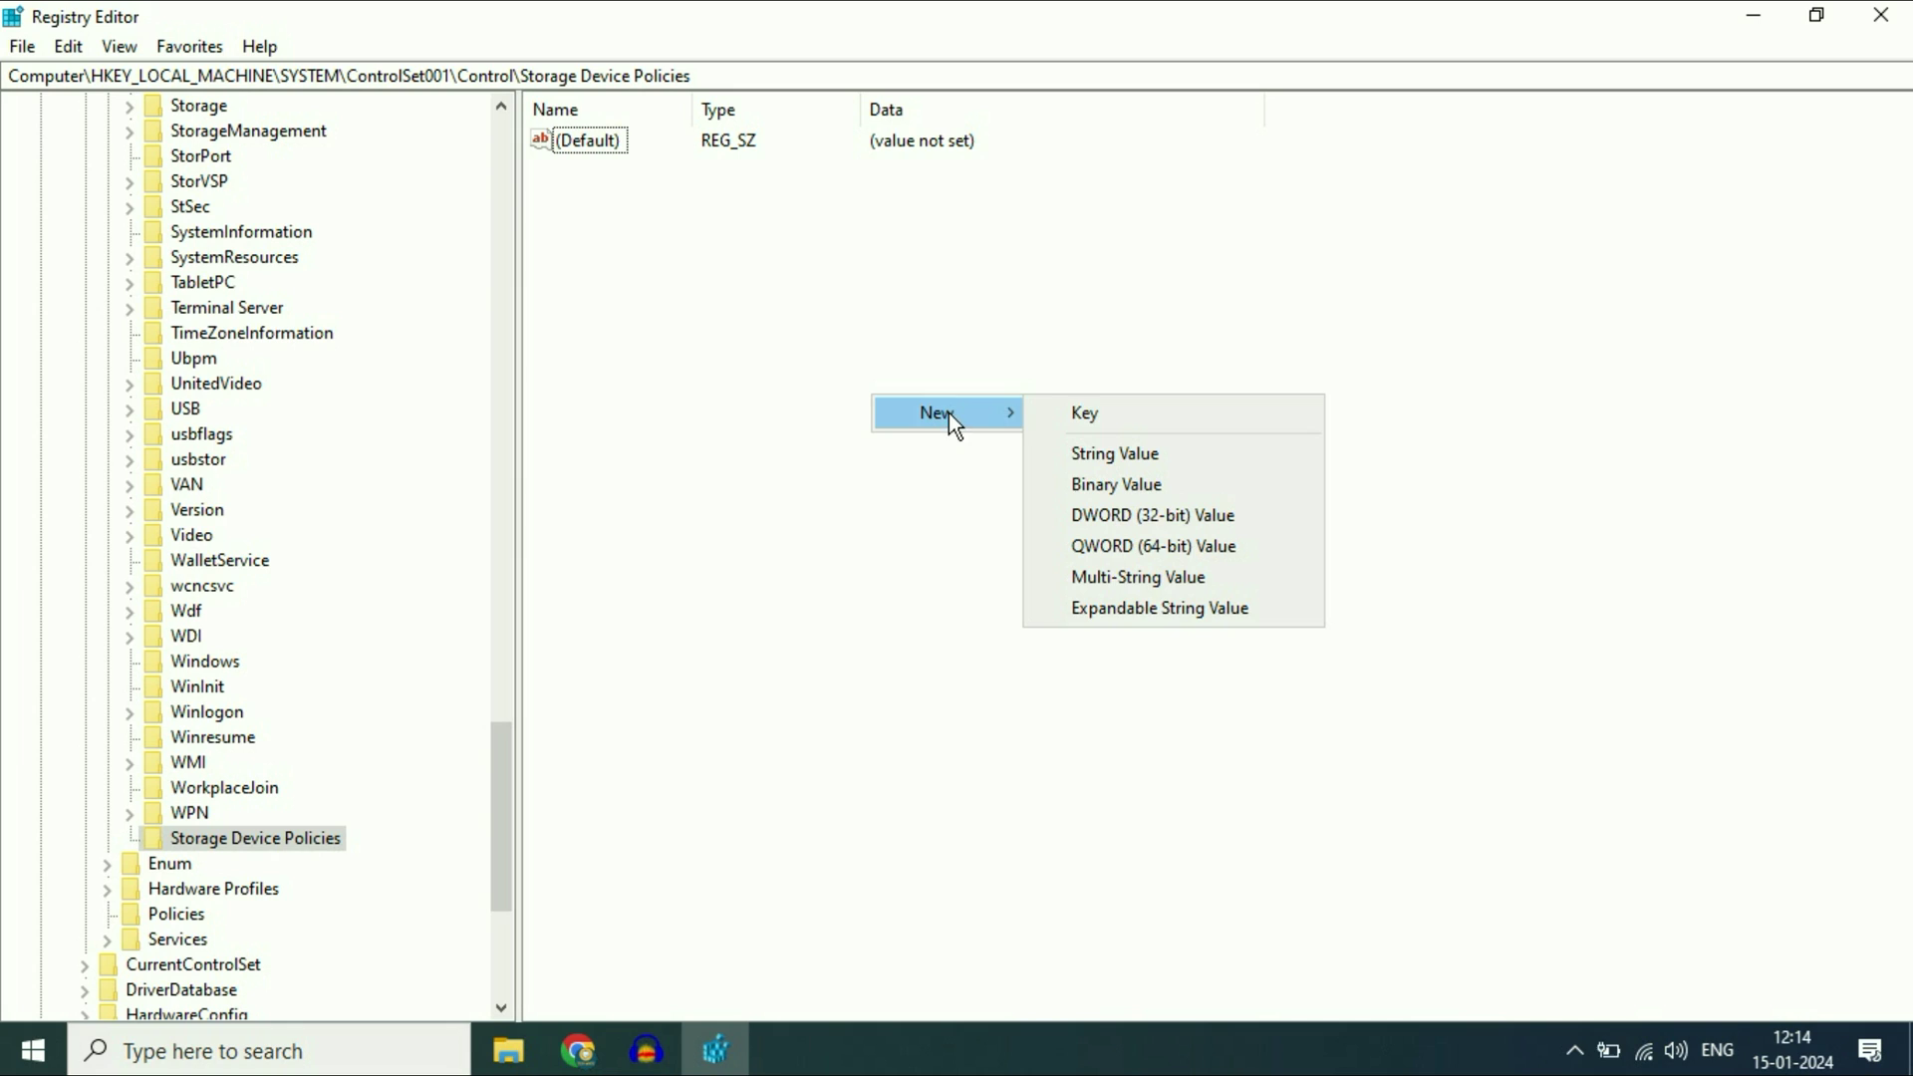
pyautogui.moveTo(941, 412)
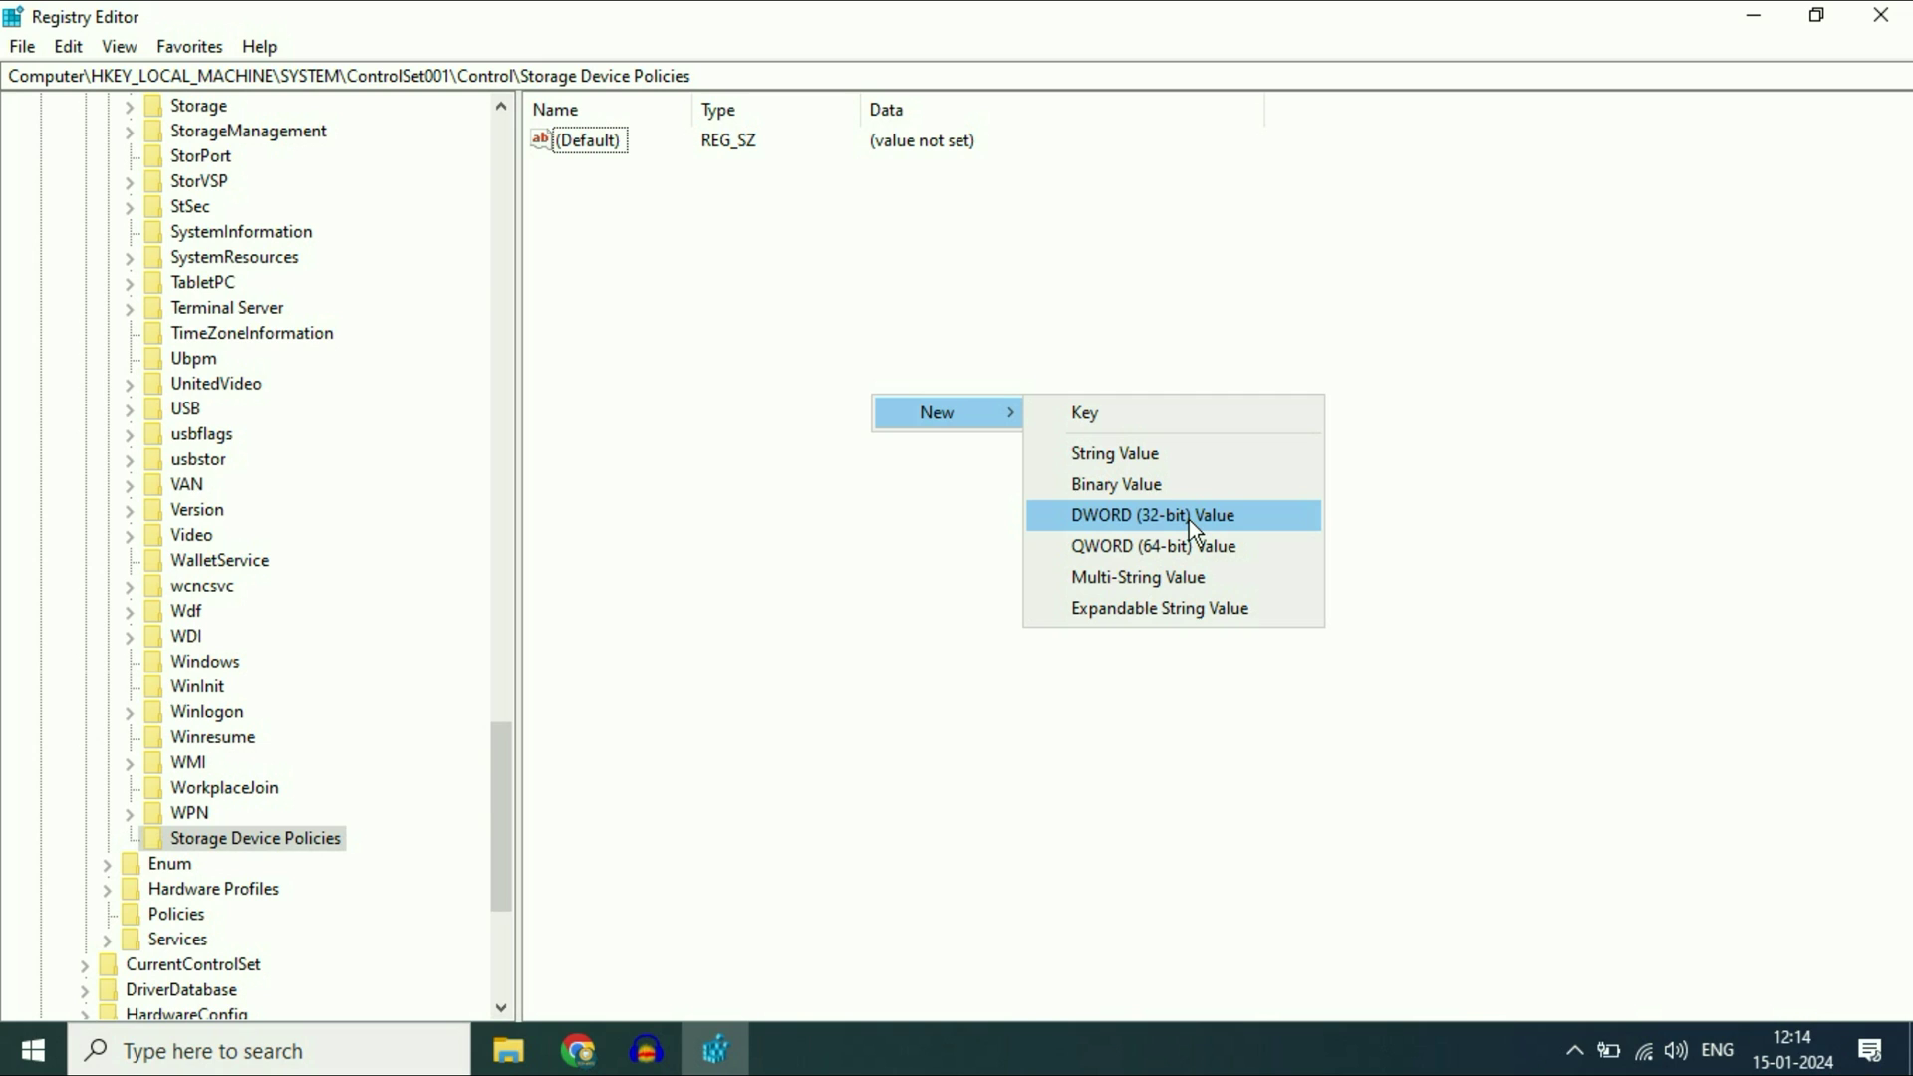
pyautogui.click(845, 594)
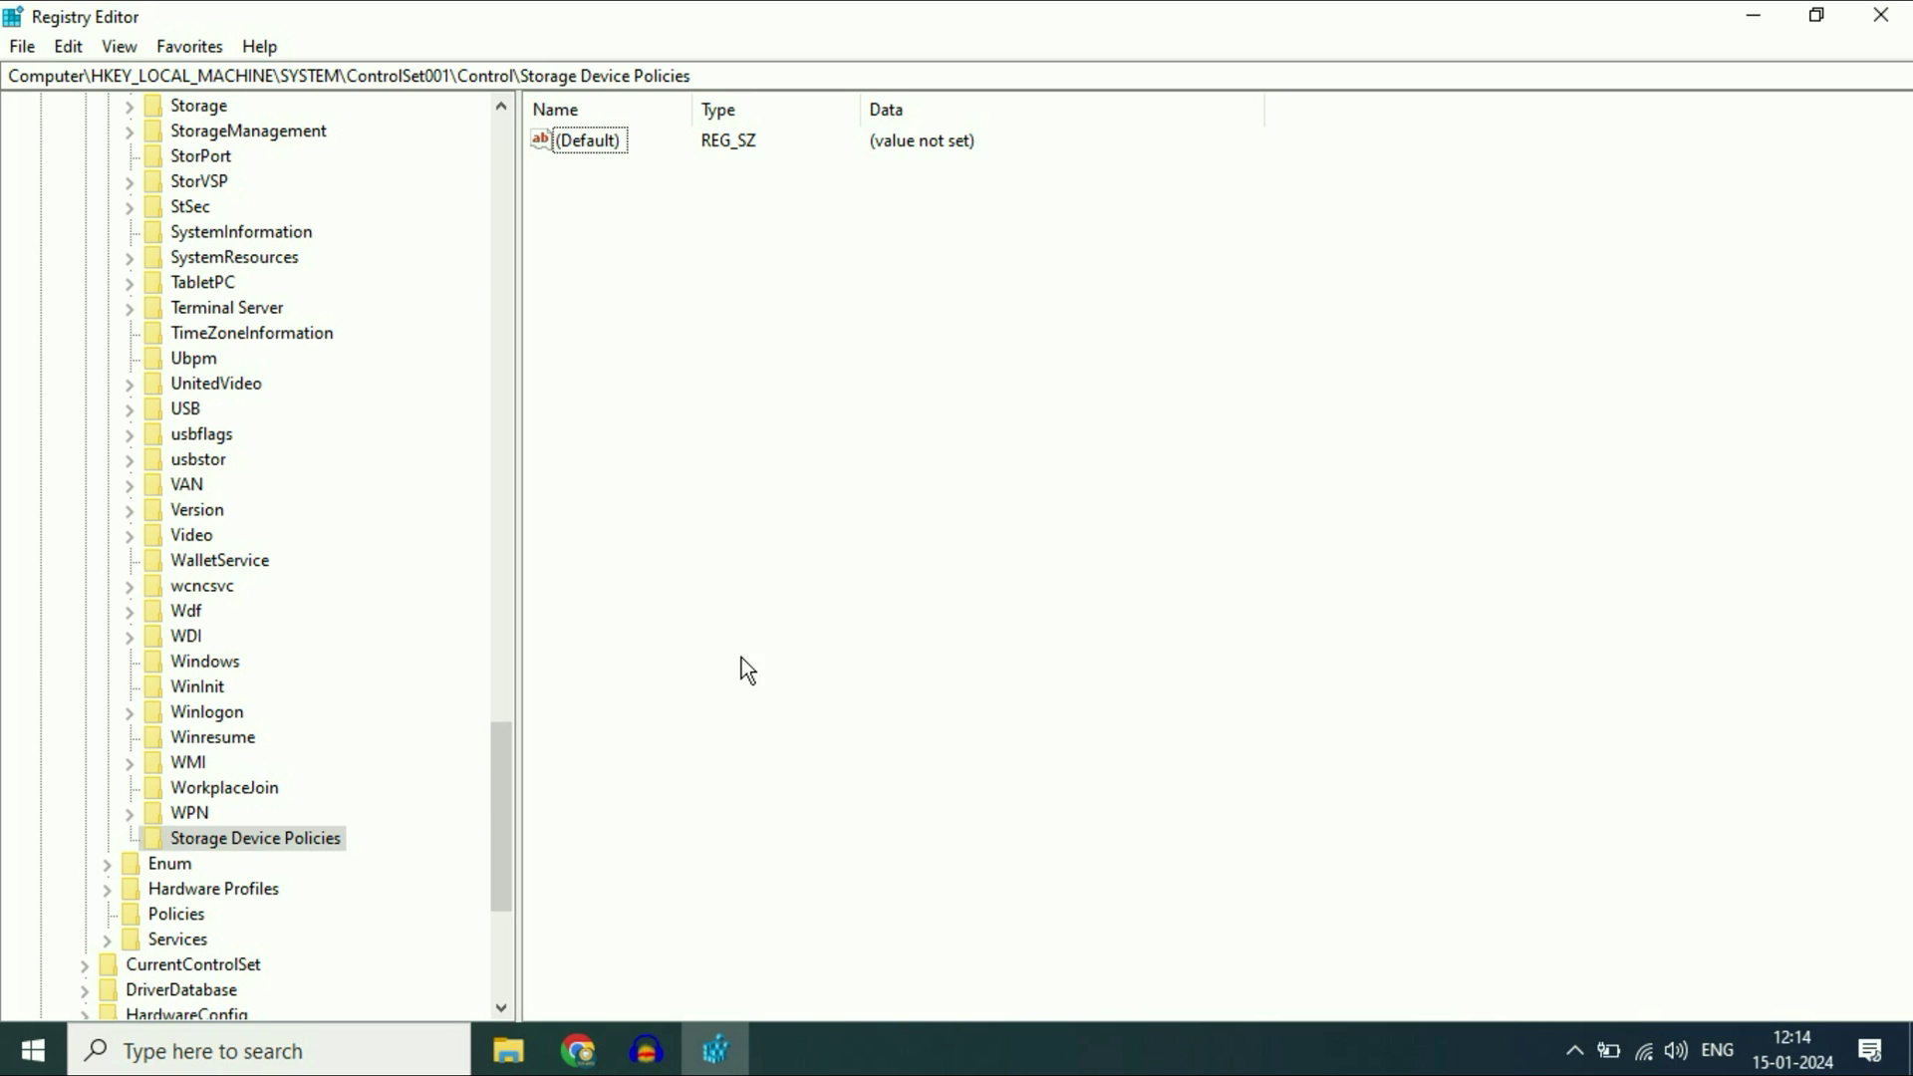
pyautogui.click(508, 1050)
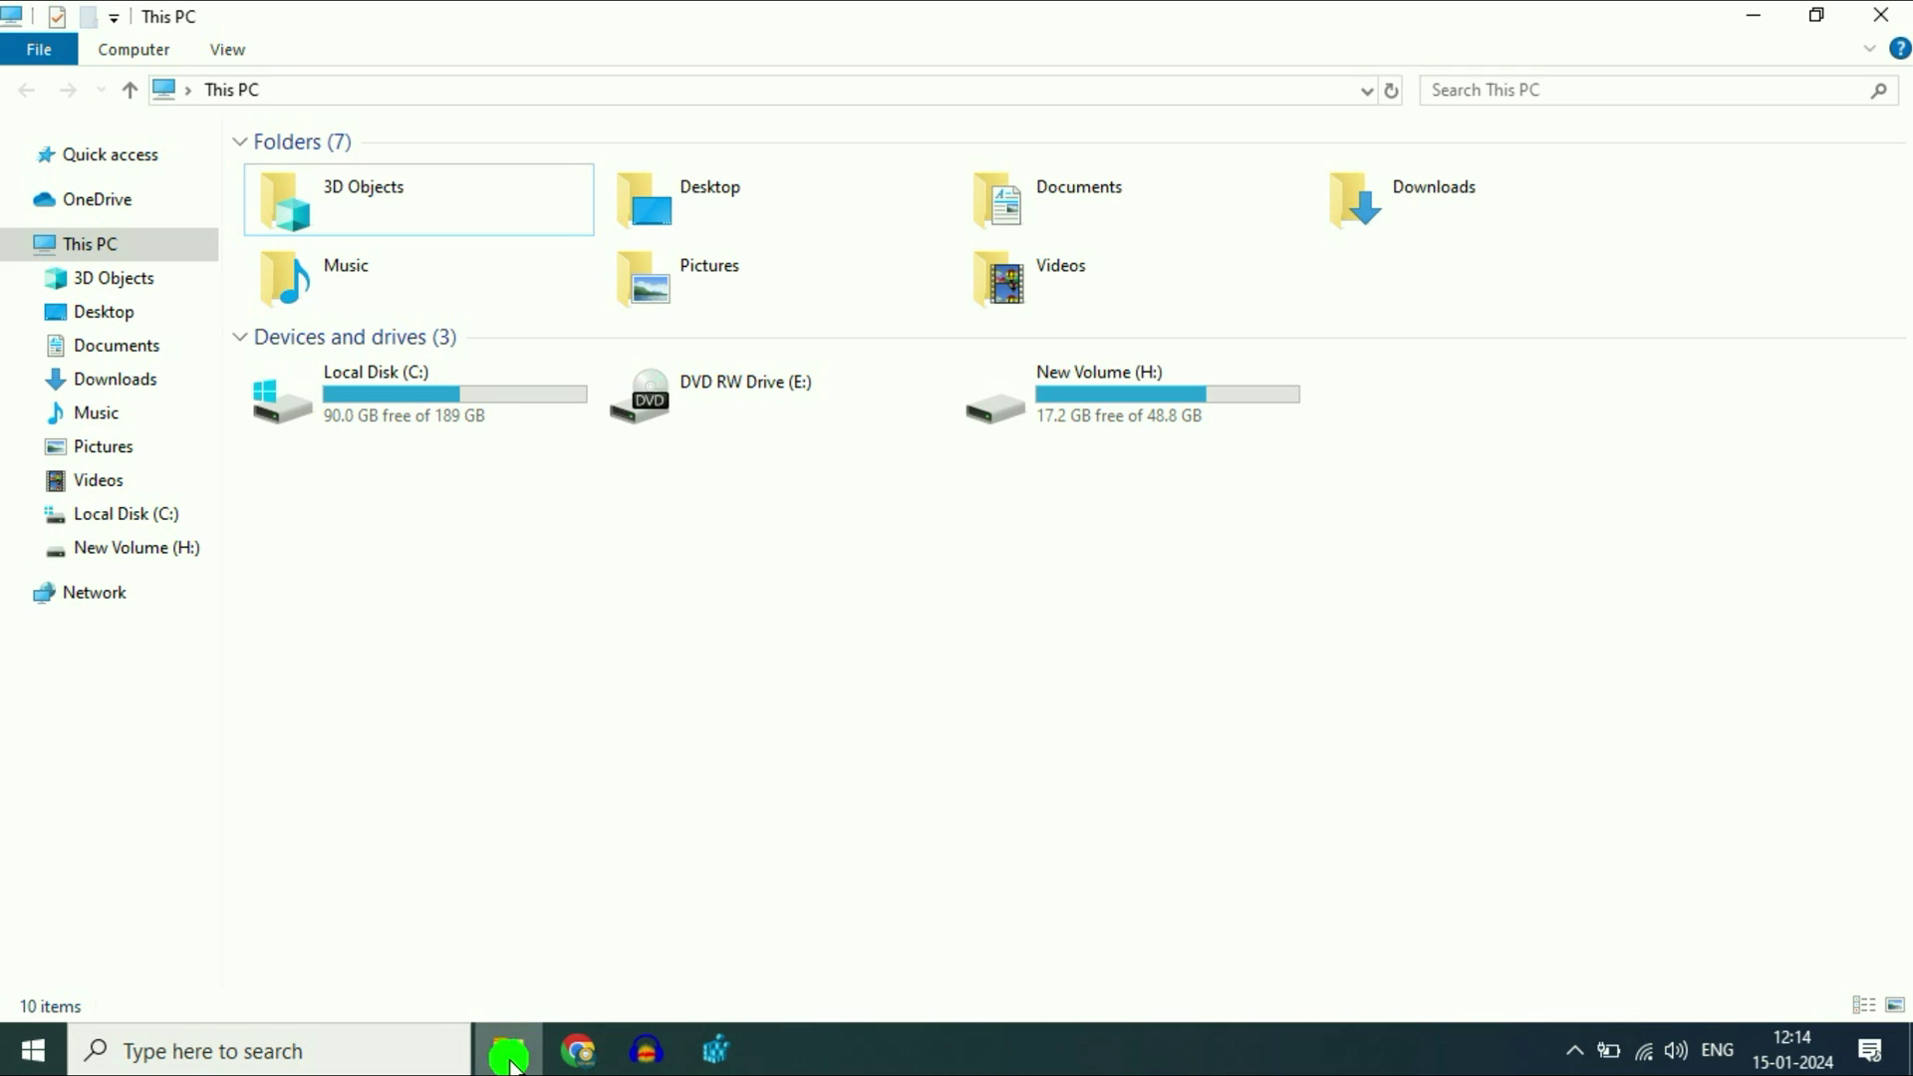
# Confirm in This PC Properties that Windows is 64-bit, then minimize System and Explorer.
pyautogui.rightClick(794, 599)
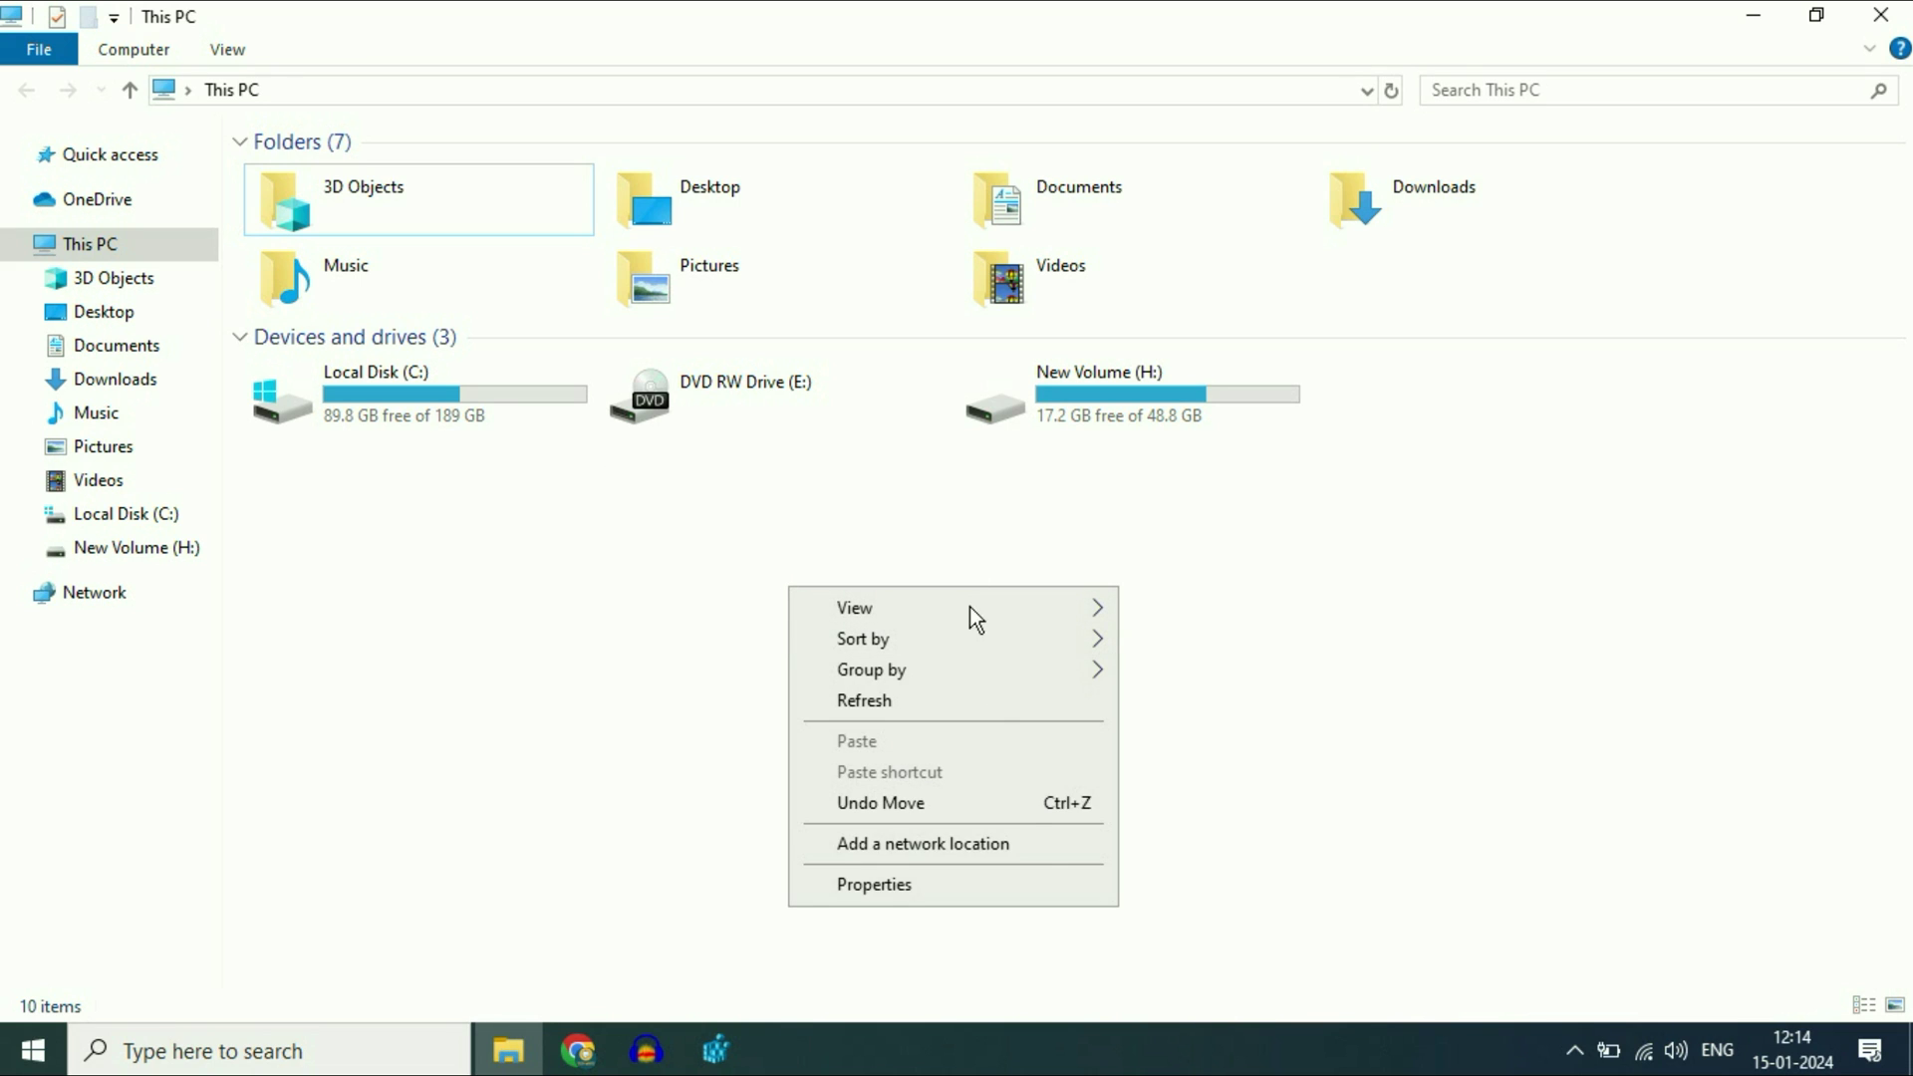
pyautogui.click(914, 889)
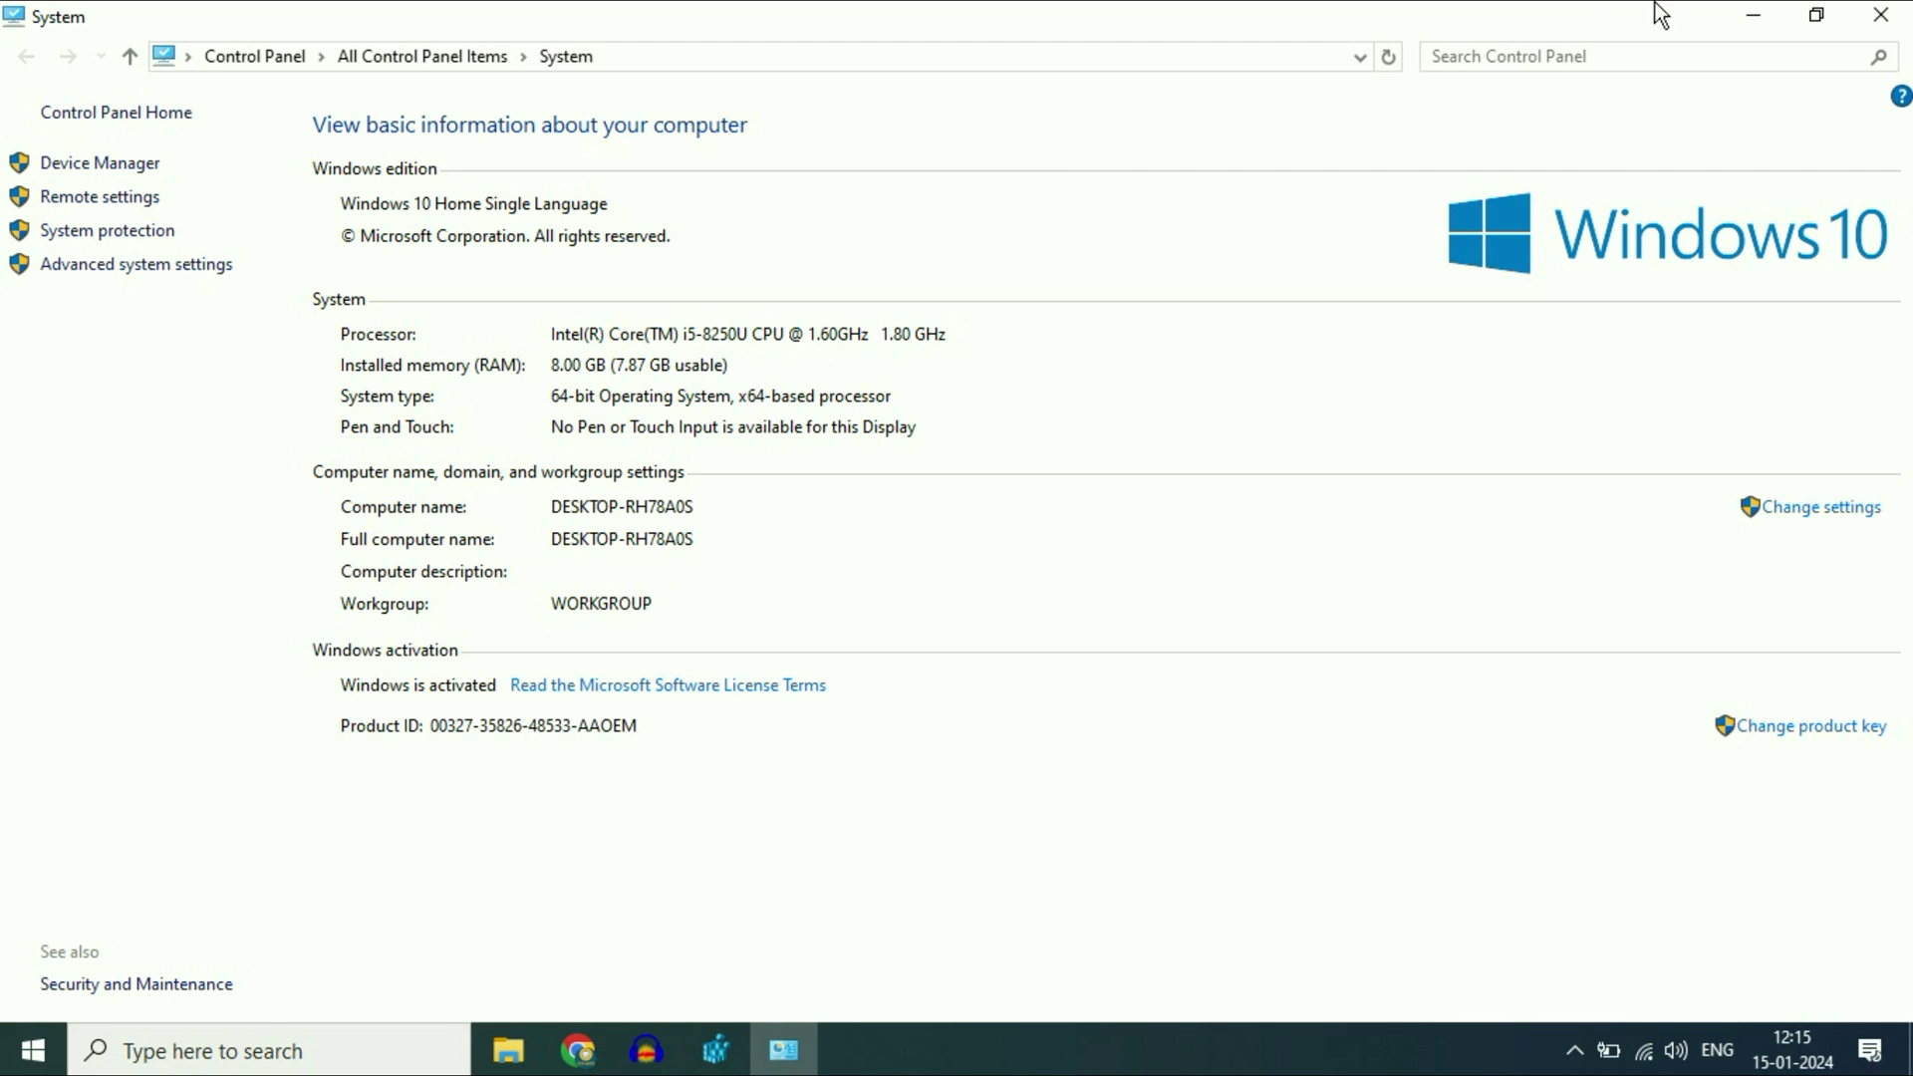
pyautogui.click(1753, 16)
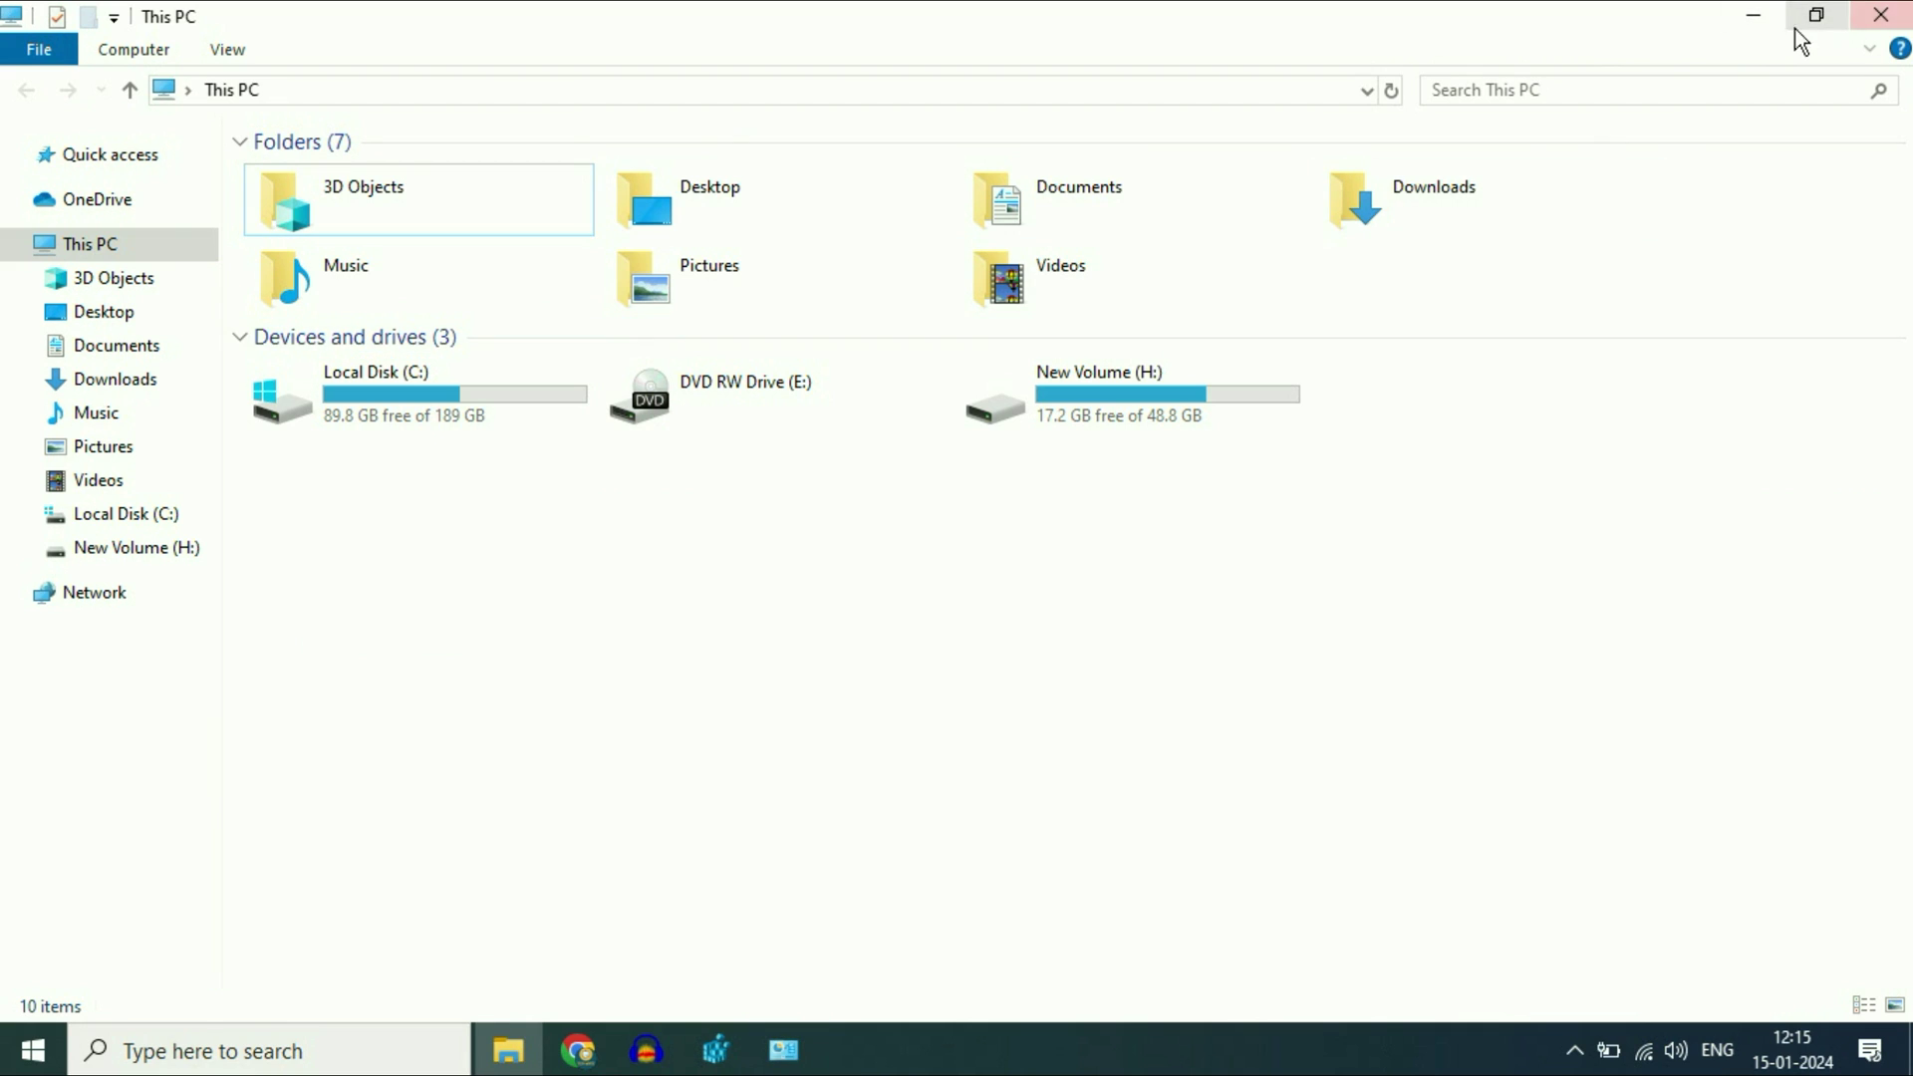
pyautogui.click(1752, 16)
# Create a QWORD (64-bit) value under Storage Device Policies and rename it 'Write Protect'.
pyautogui.rightClick(812, 367)
pyautogui.moveTo(882, 384)
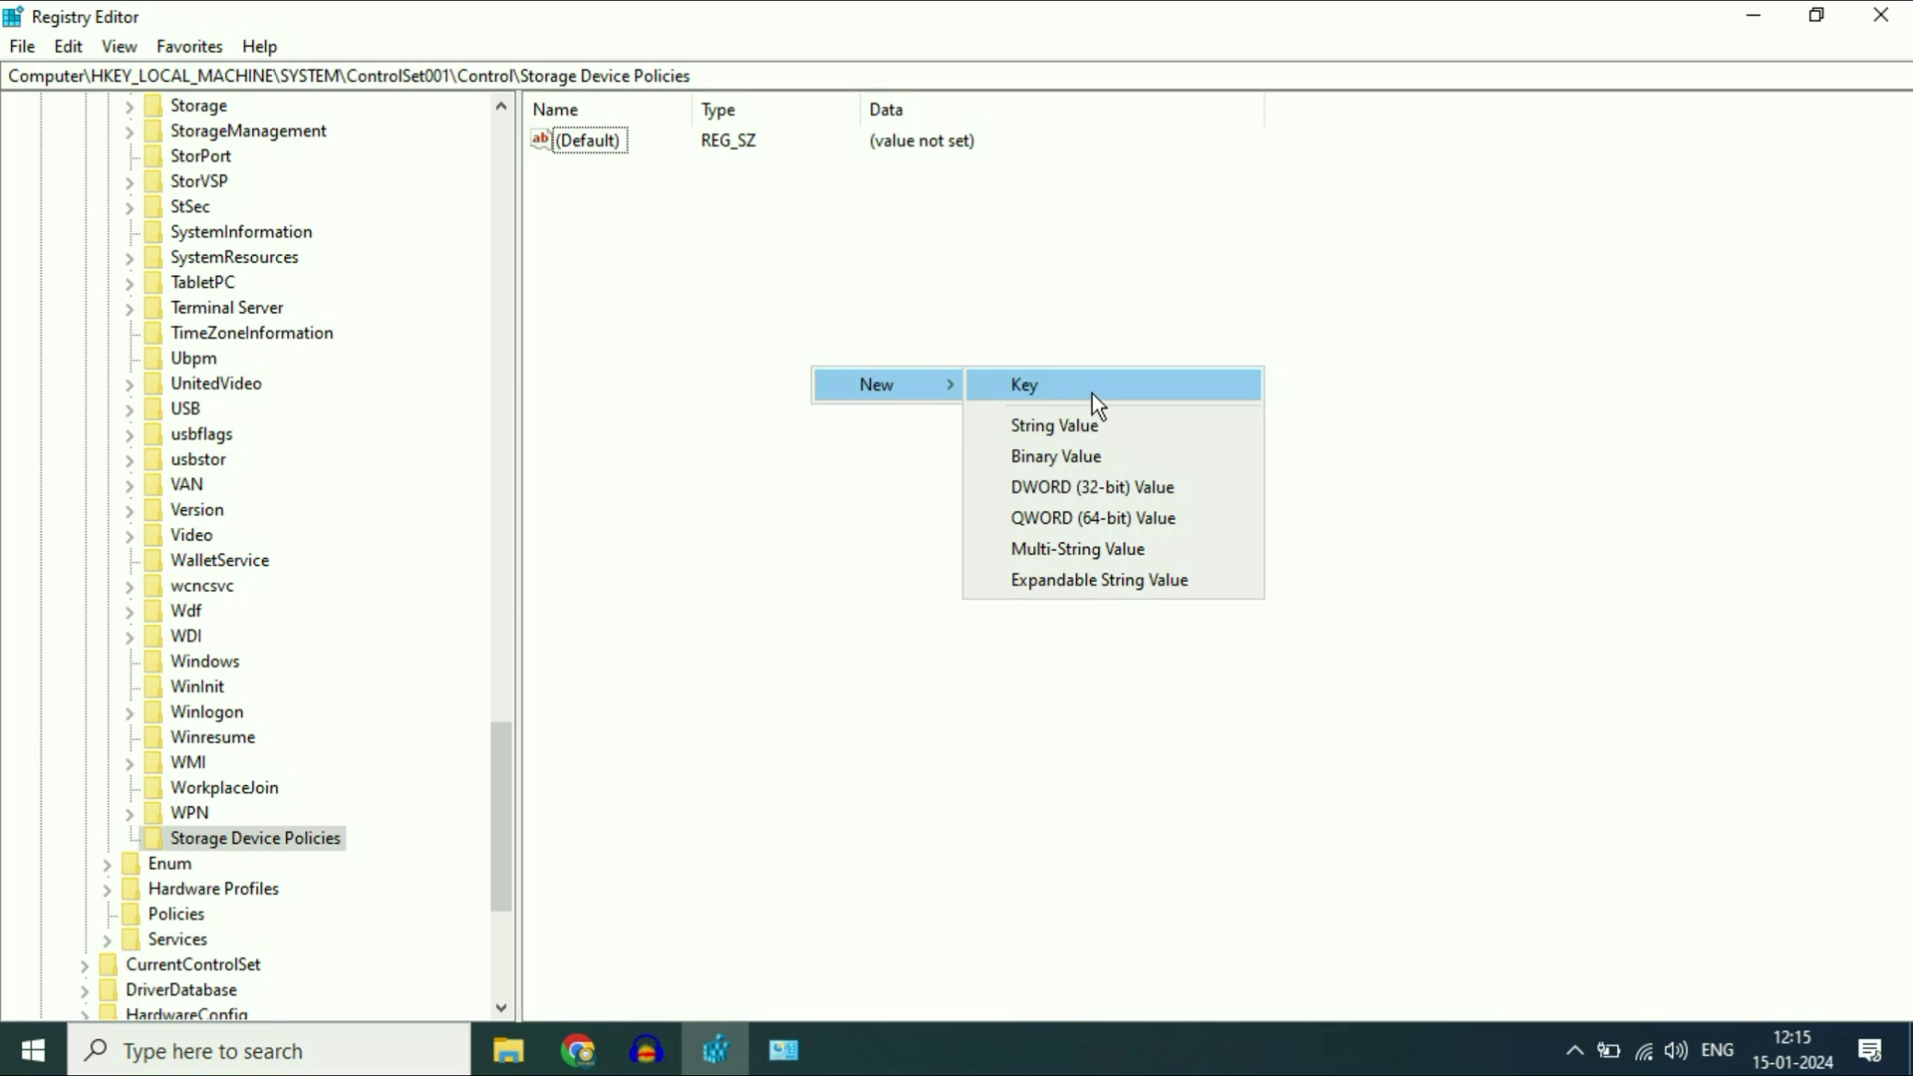
pyautogui.click(1095, 522)
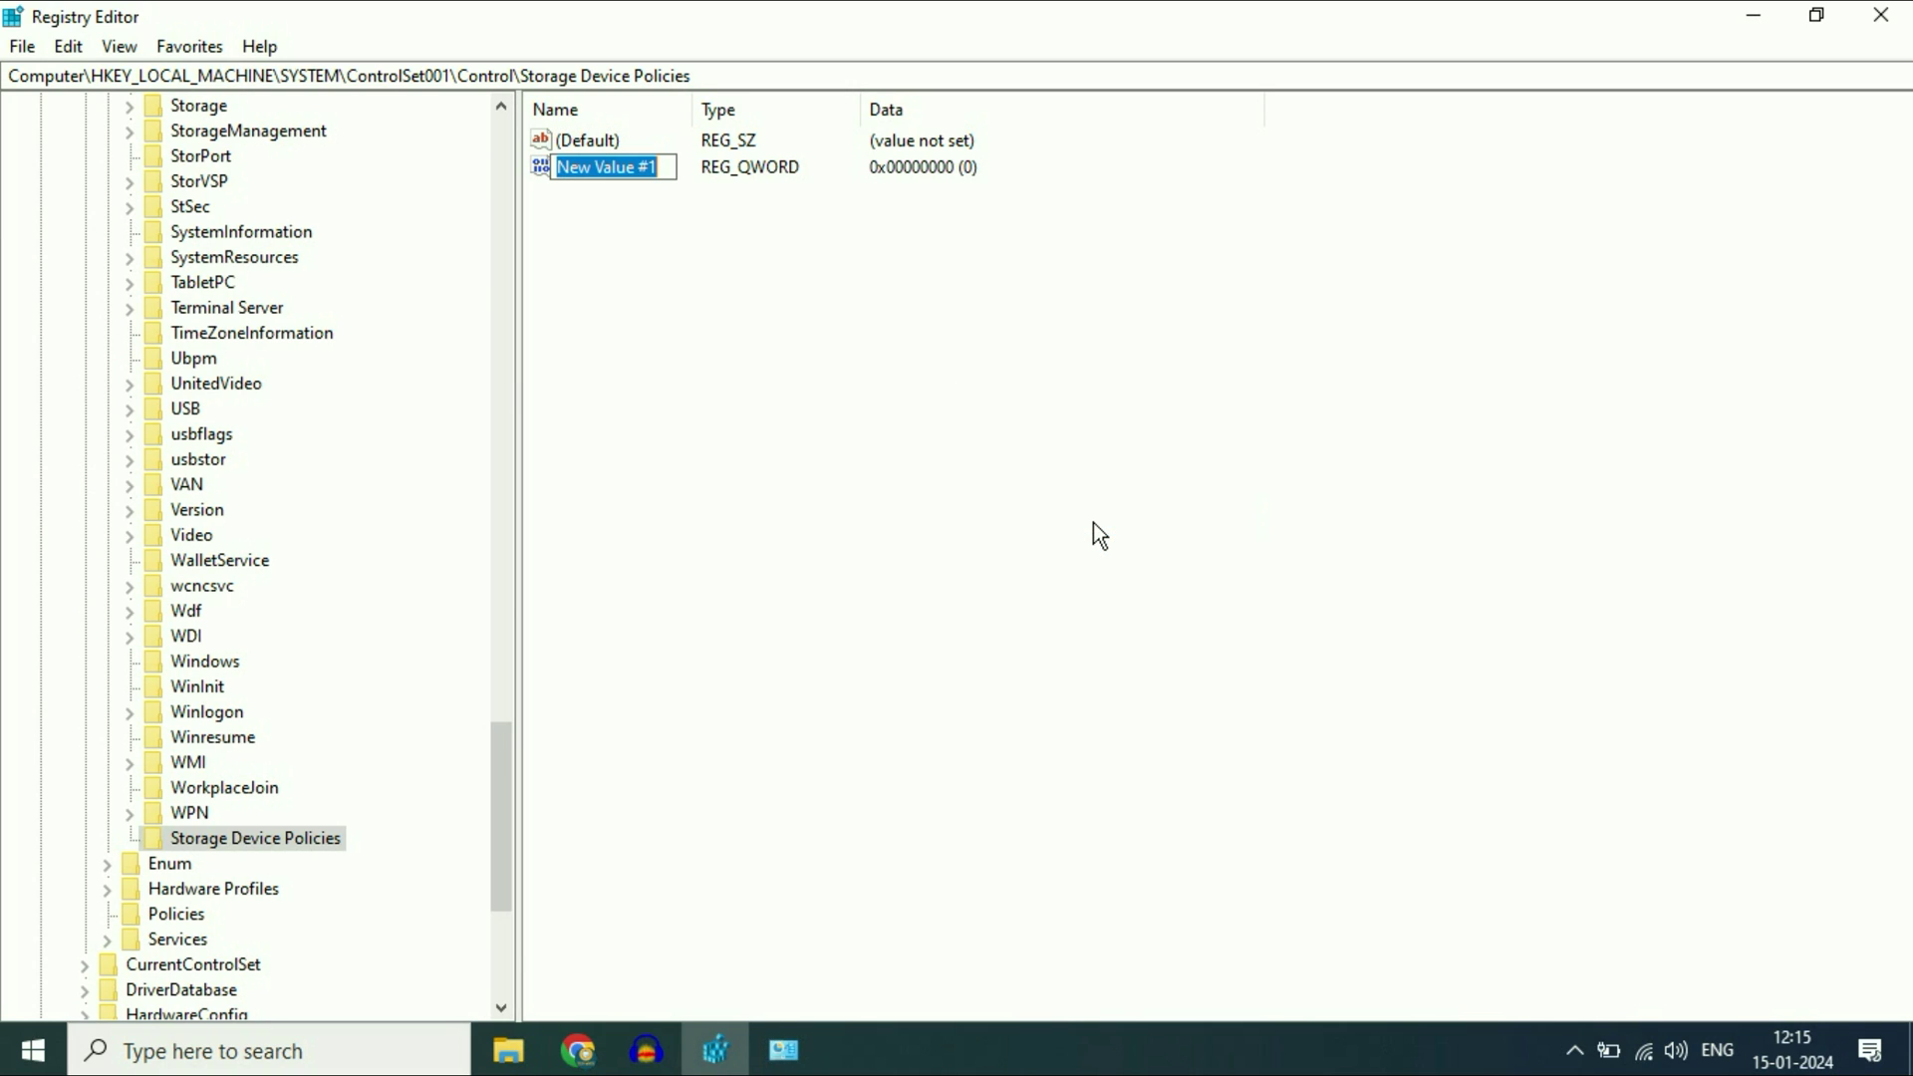
pyautogui.press('Return')
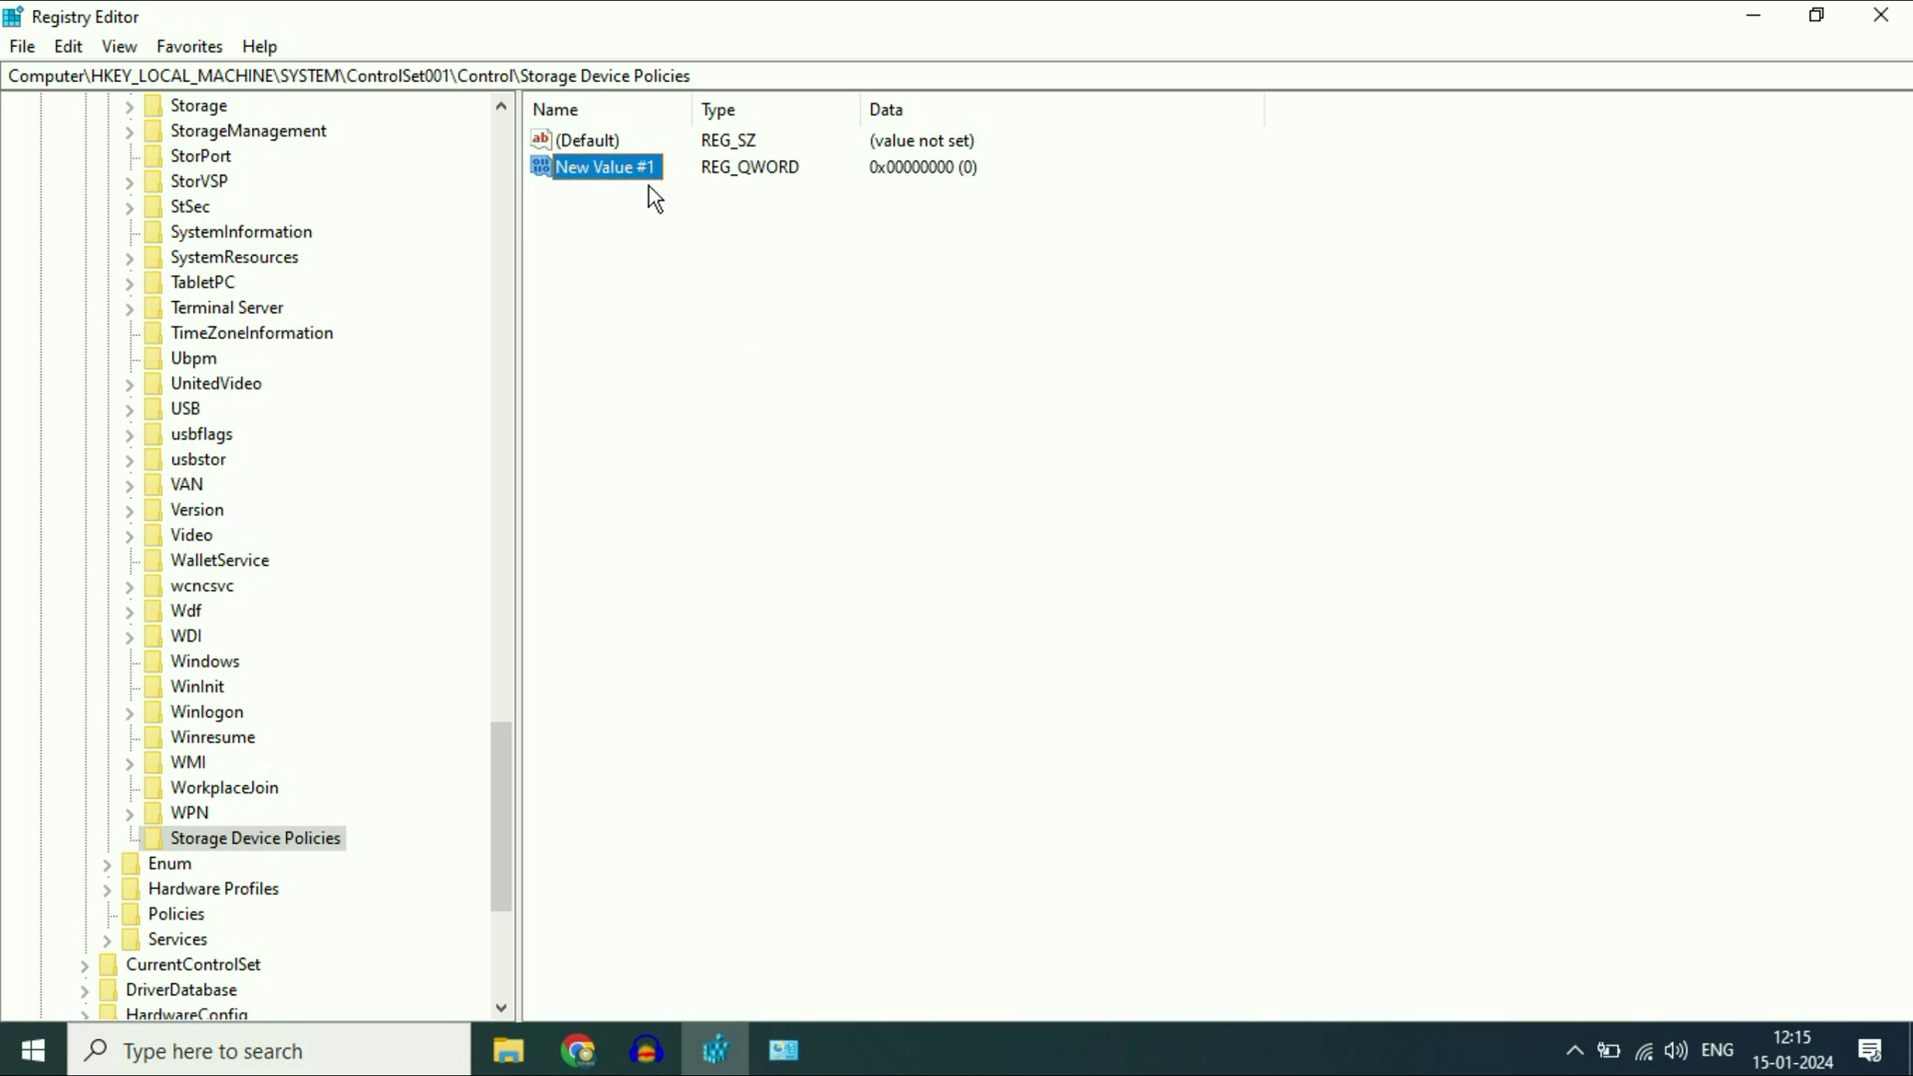
pyautogui.rightClick(602, 172)
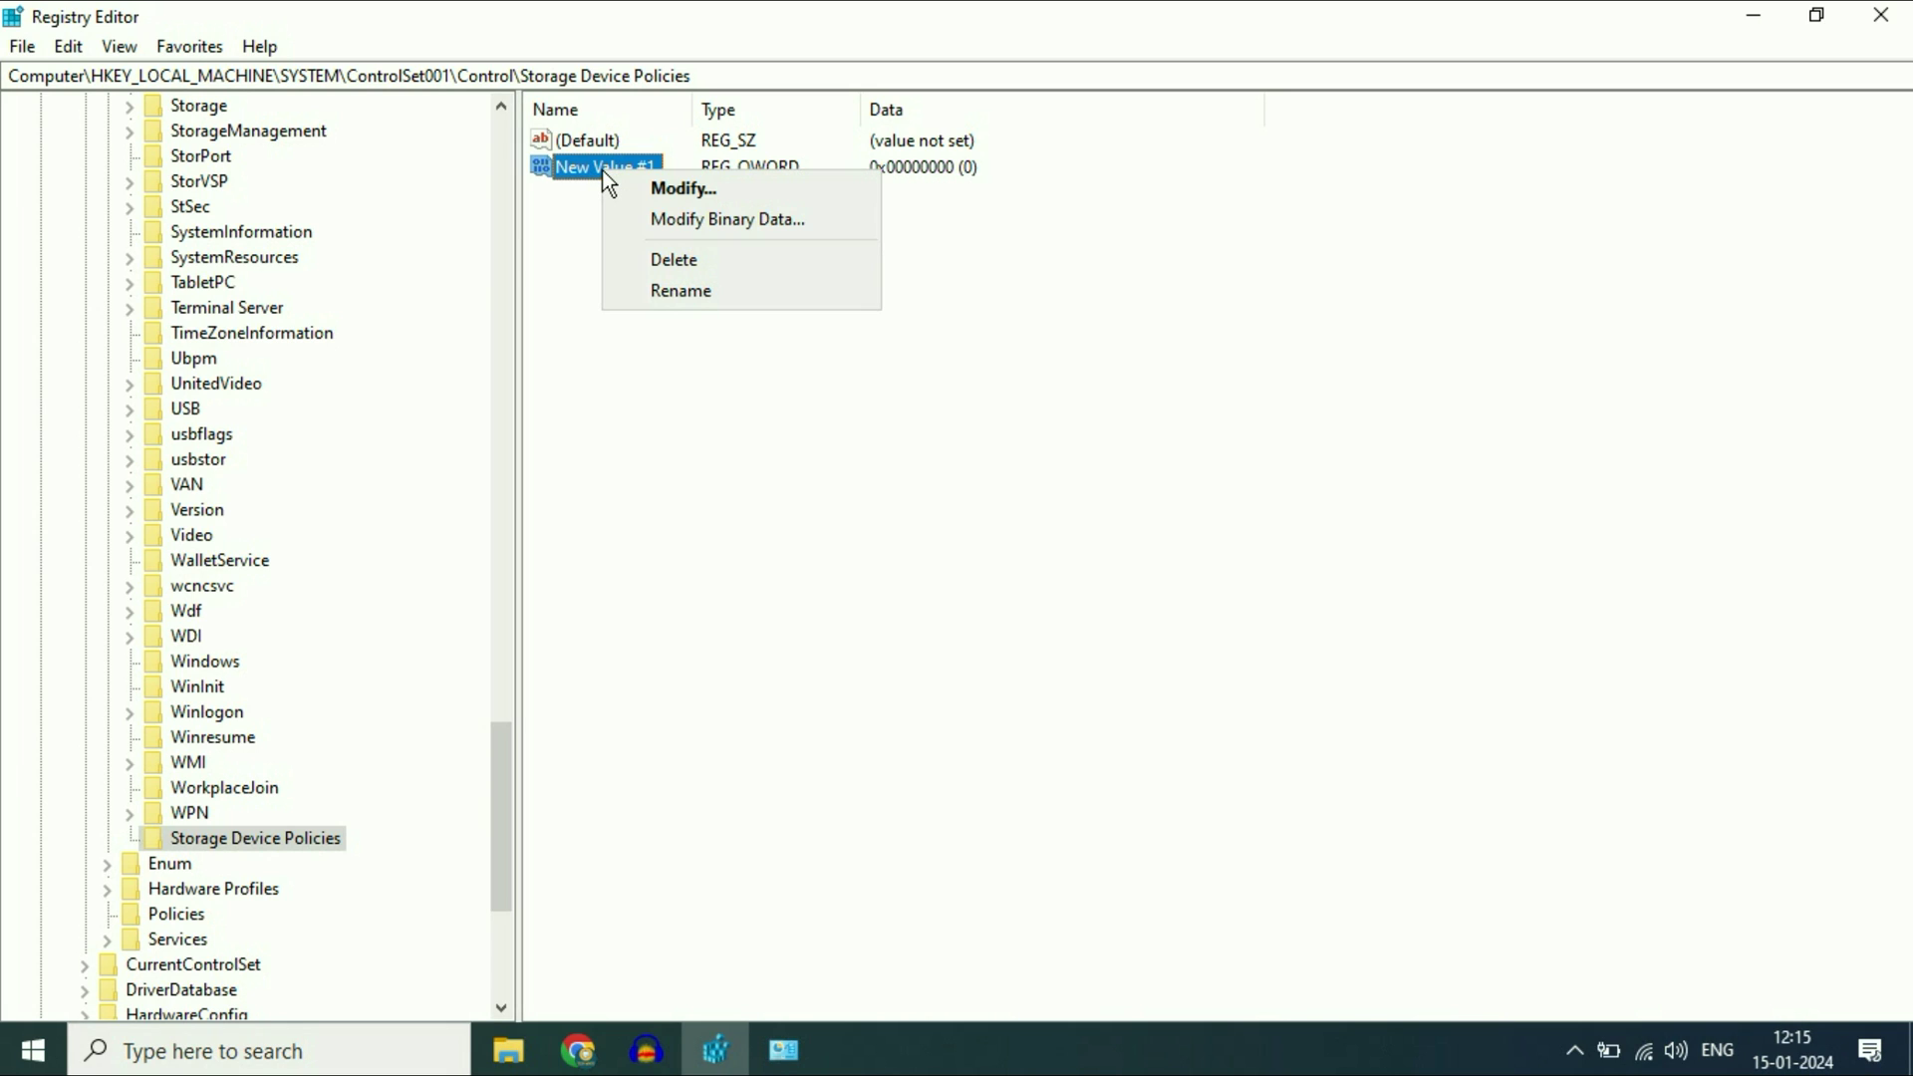
pyautogui.click(689, 292)
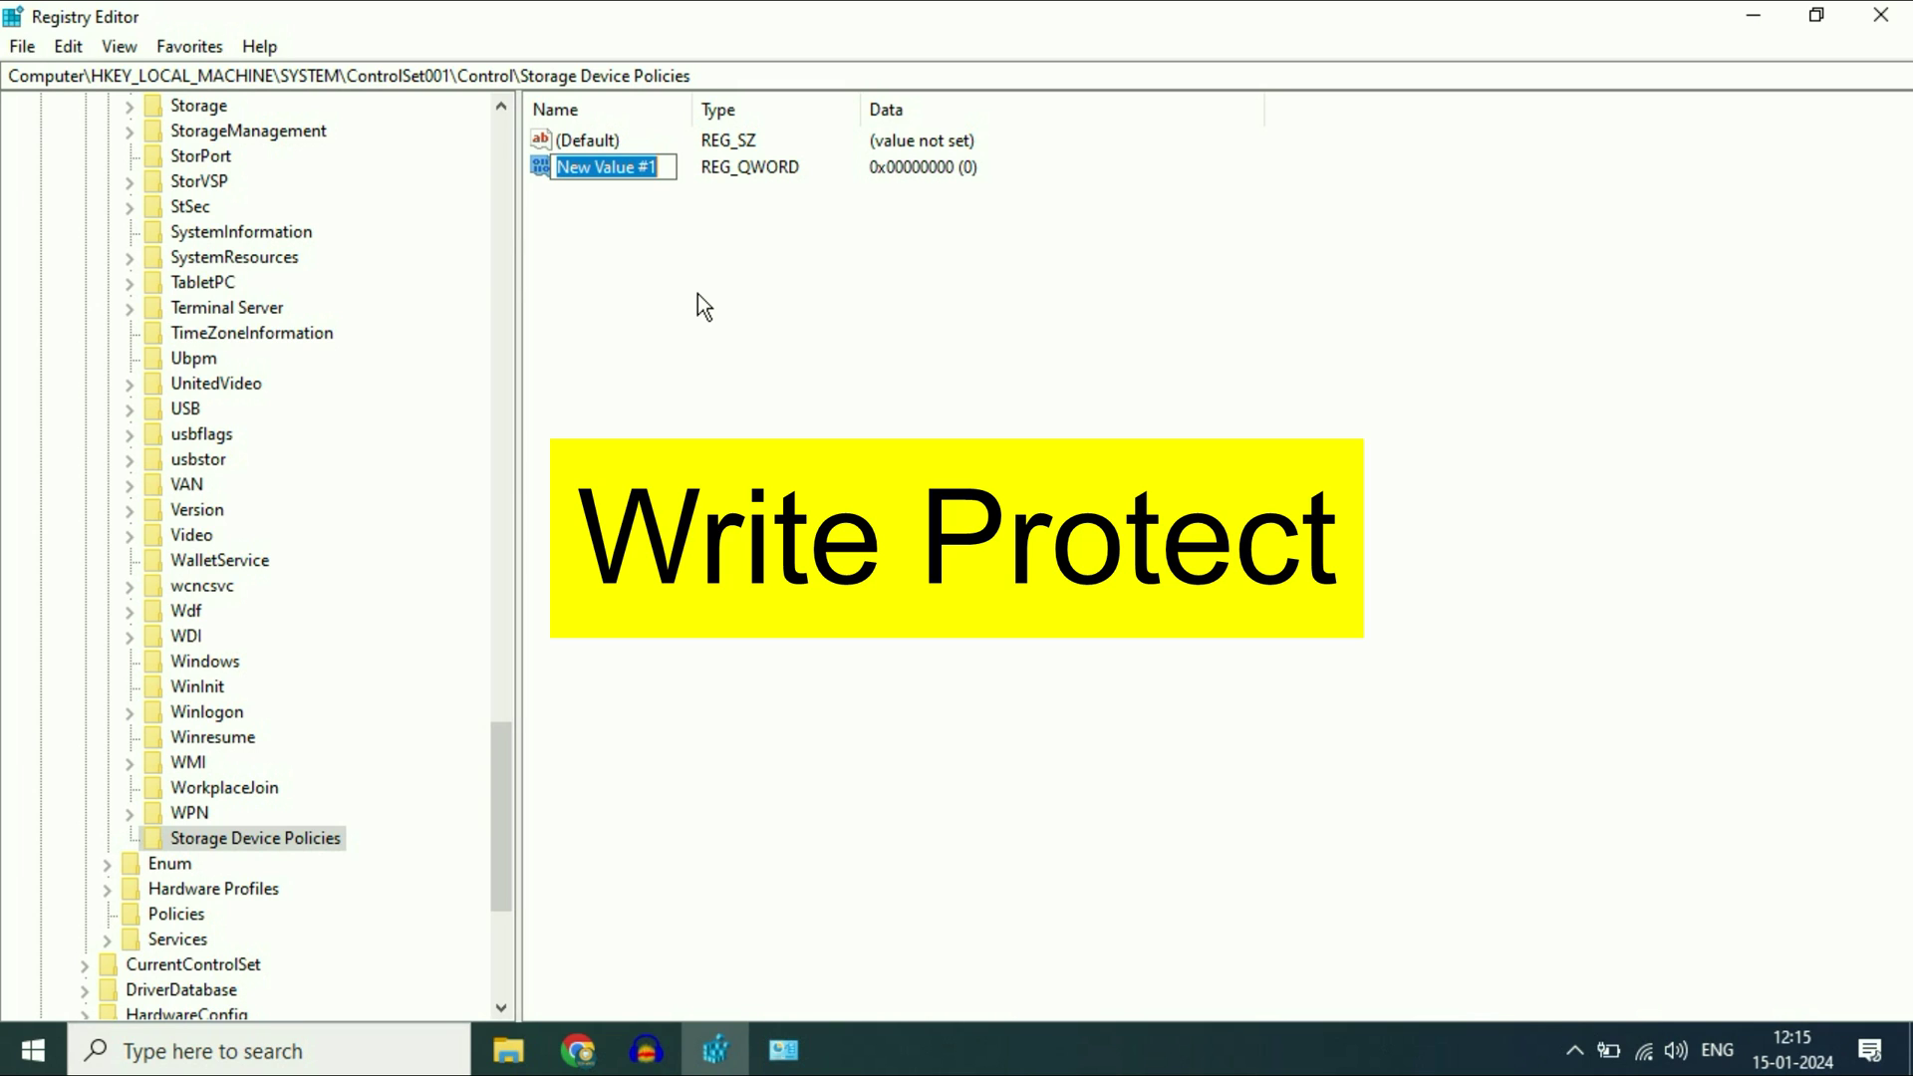
pyautogui.write('Write')
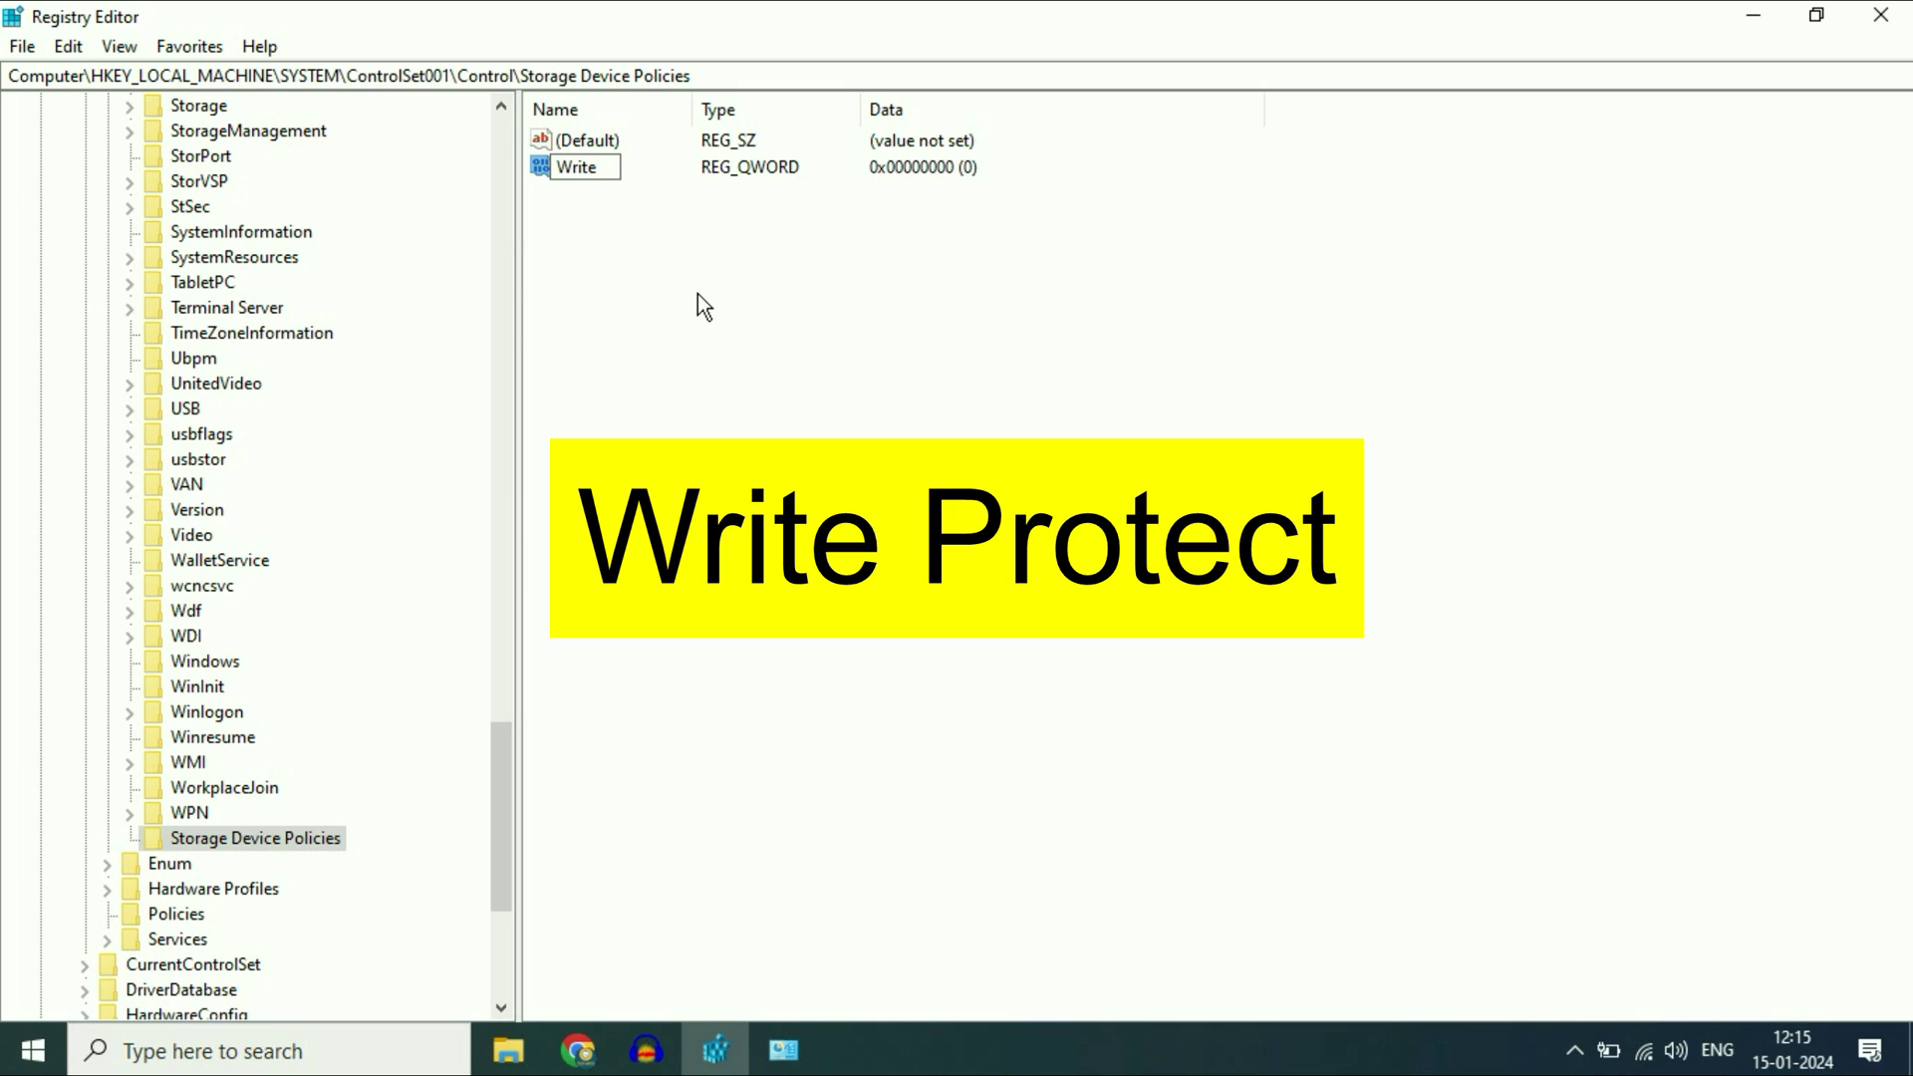
pyautogui.write(' Protect')
pyautogui.press('Return')
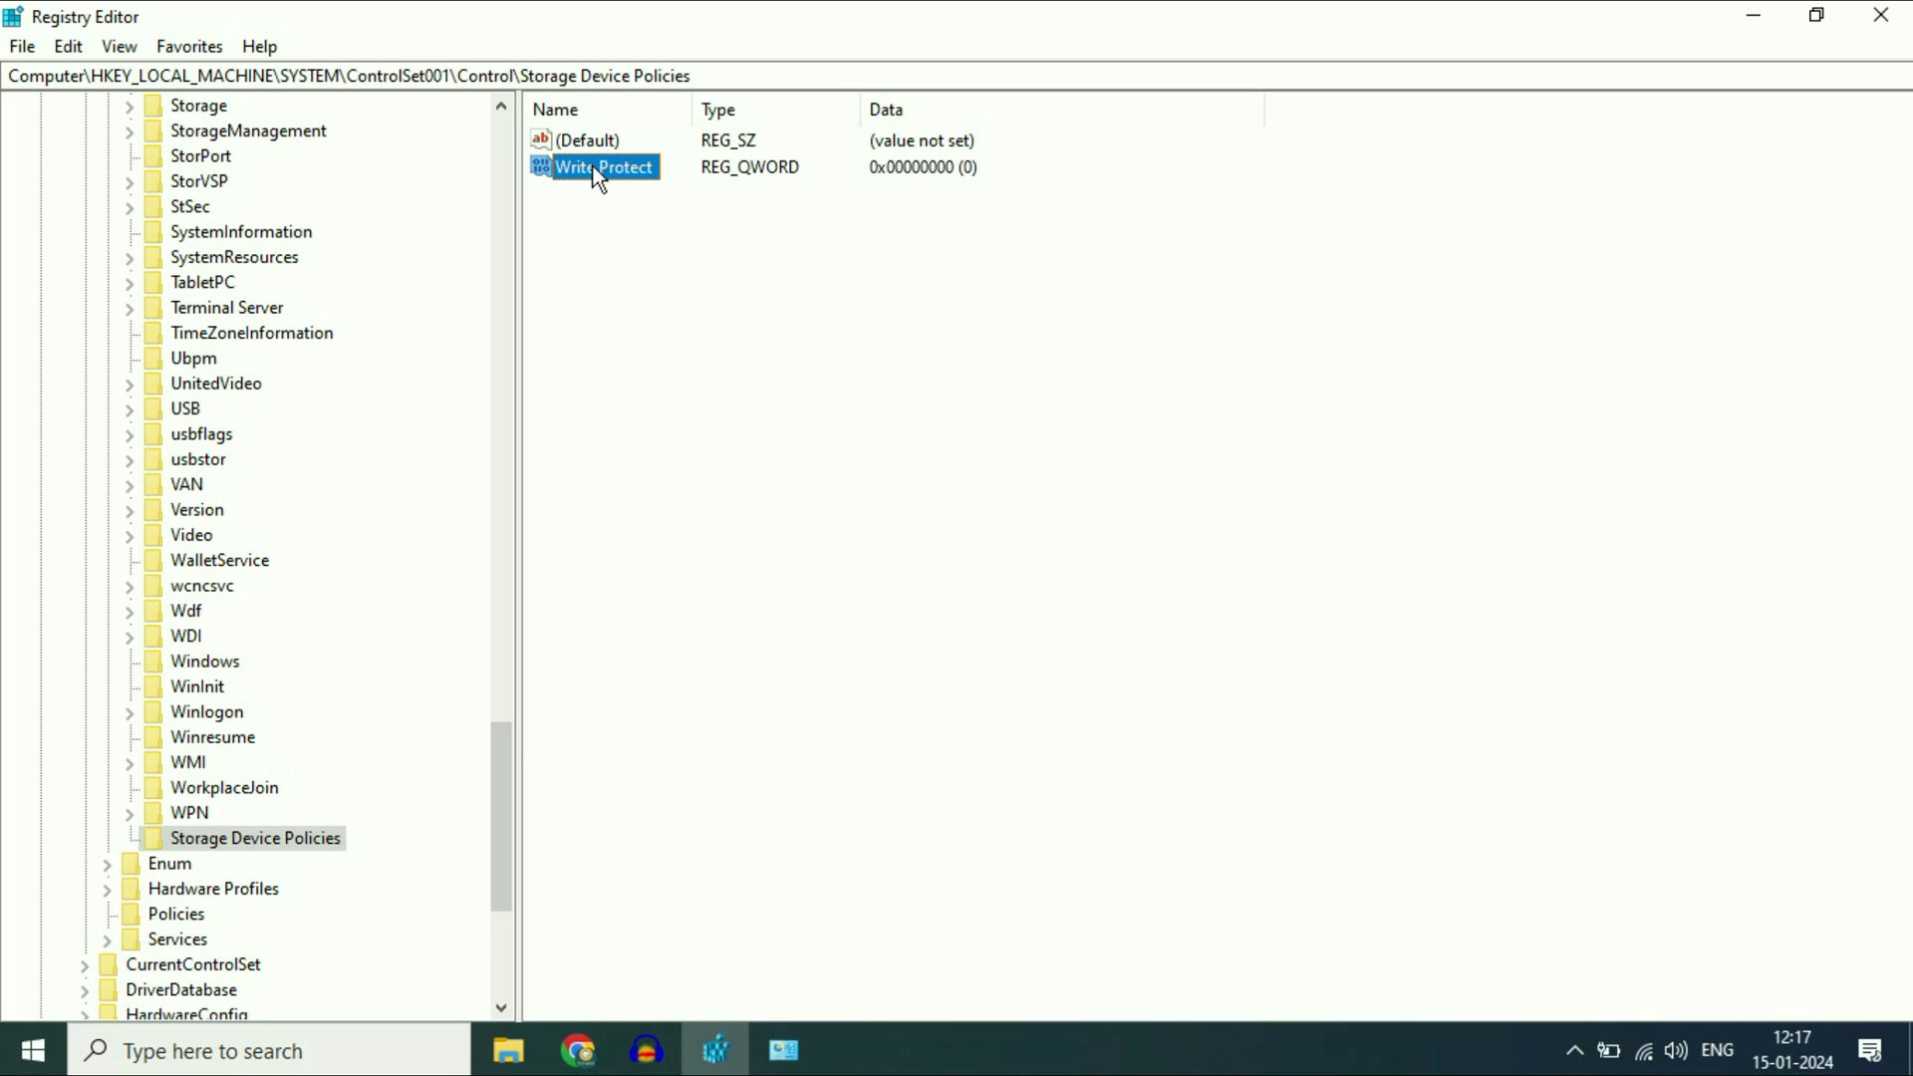
# Save Write Protect with value data 0 and close Registry Editor.
pyautogui.rightClick(630, 174)
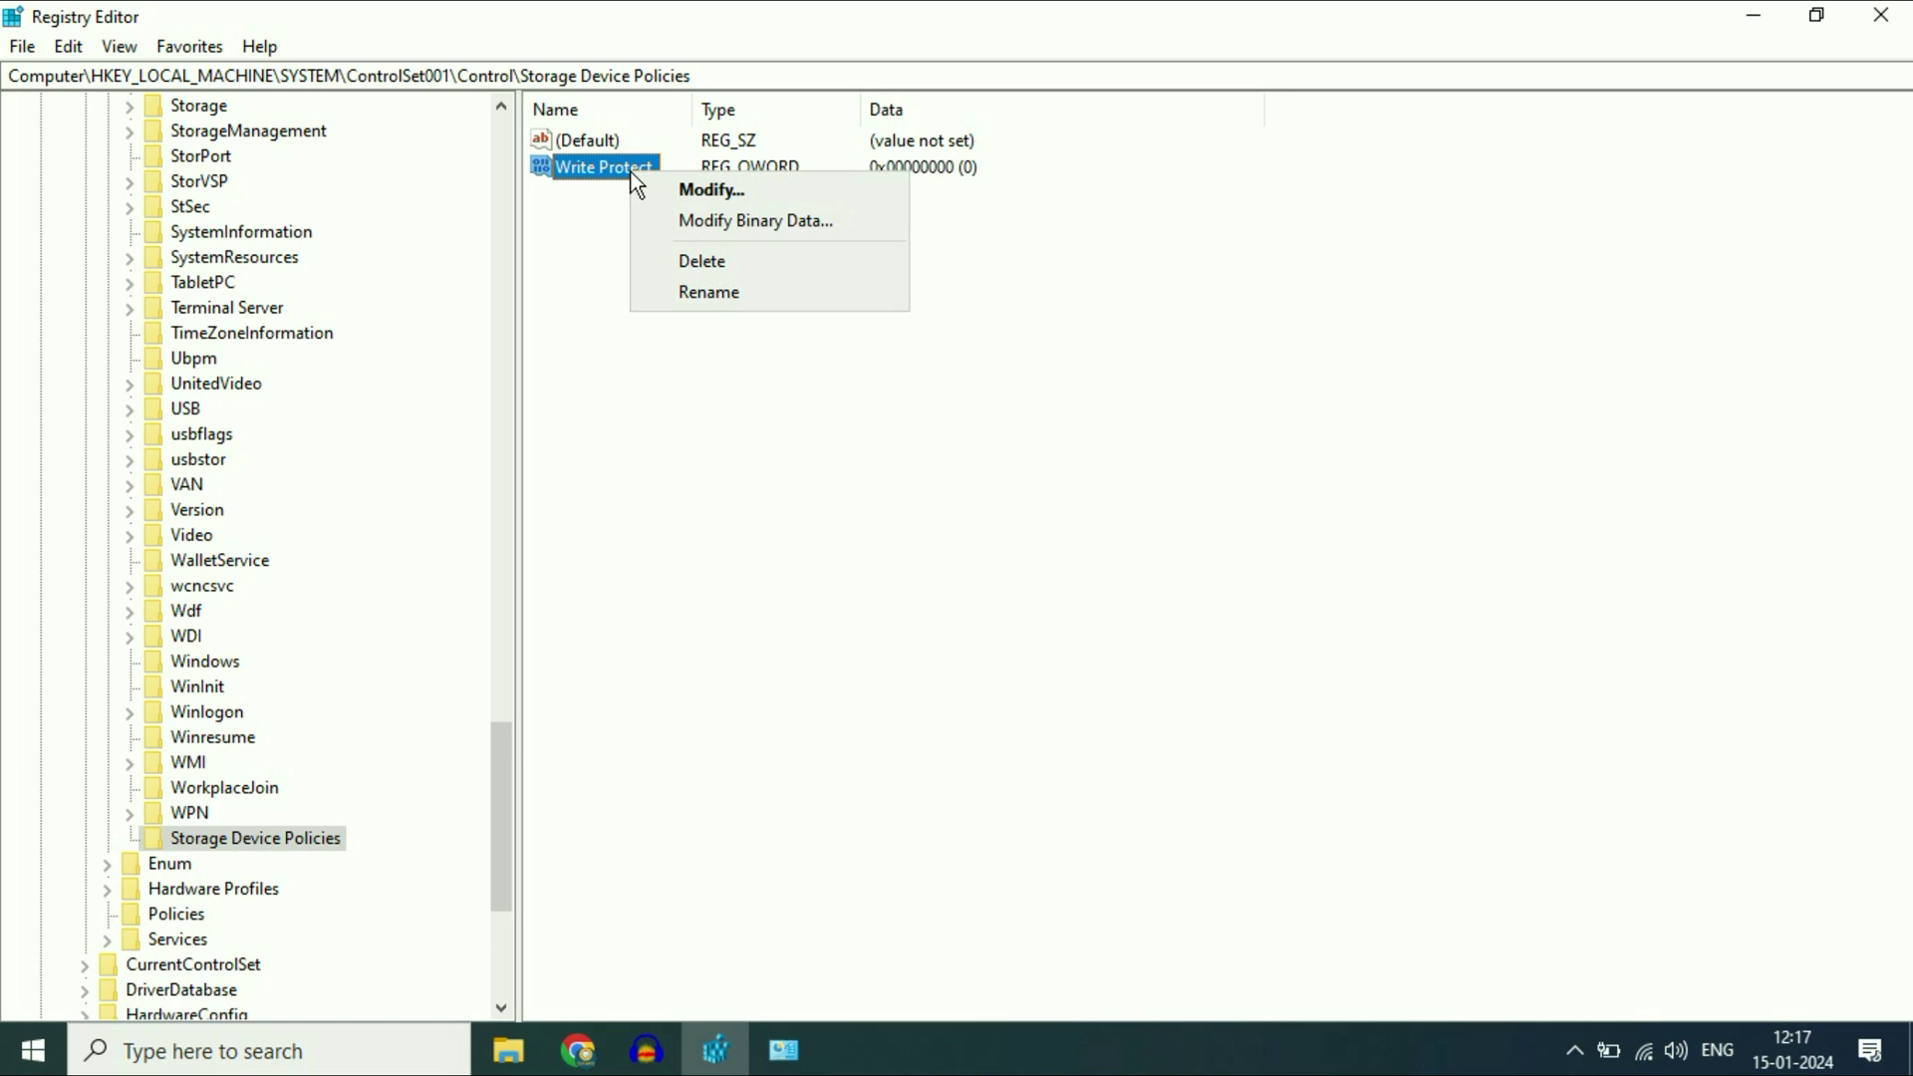
pyautogui.click(731, 190)
pyautogui.click(141, 275)
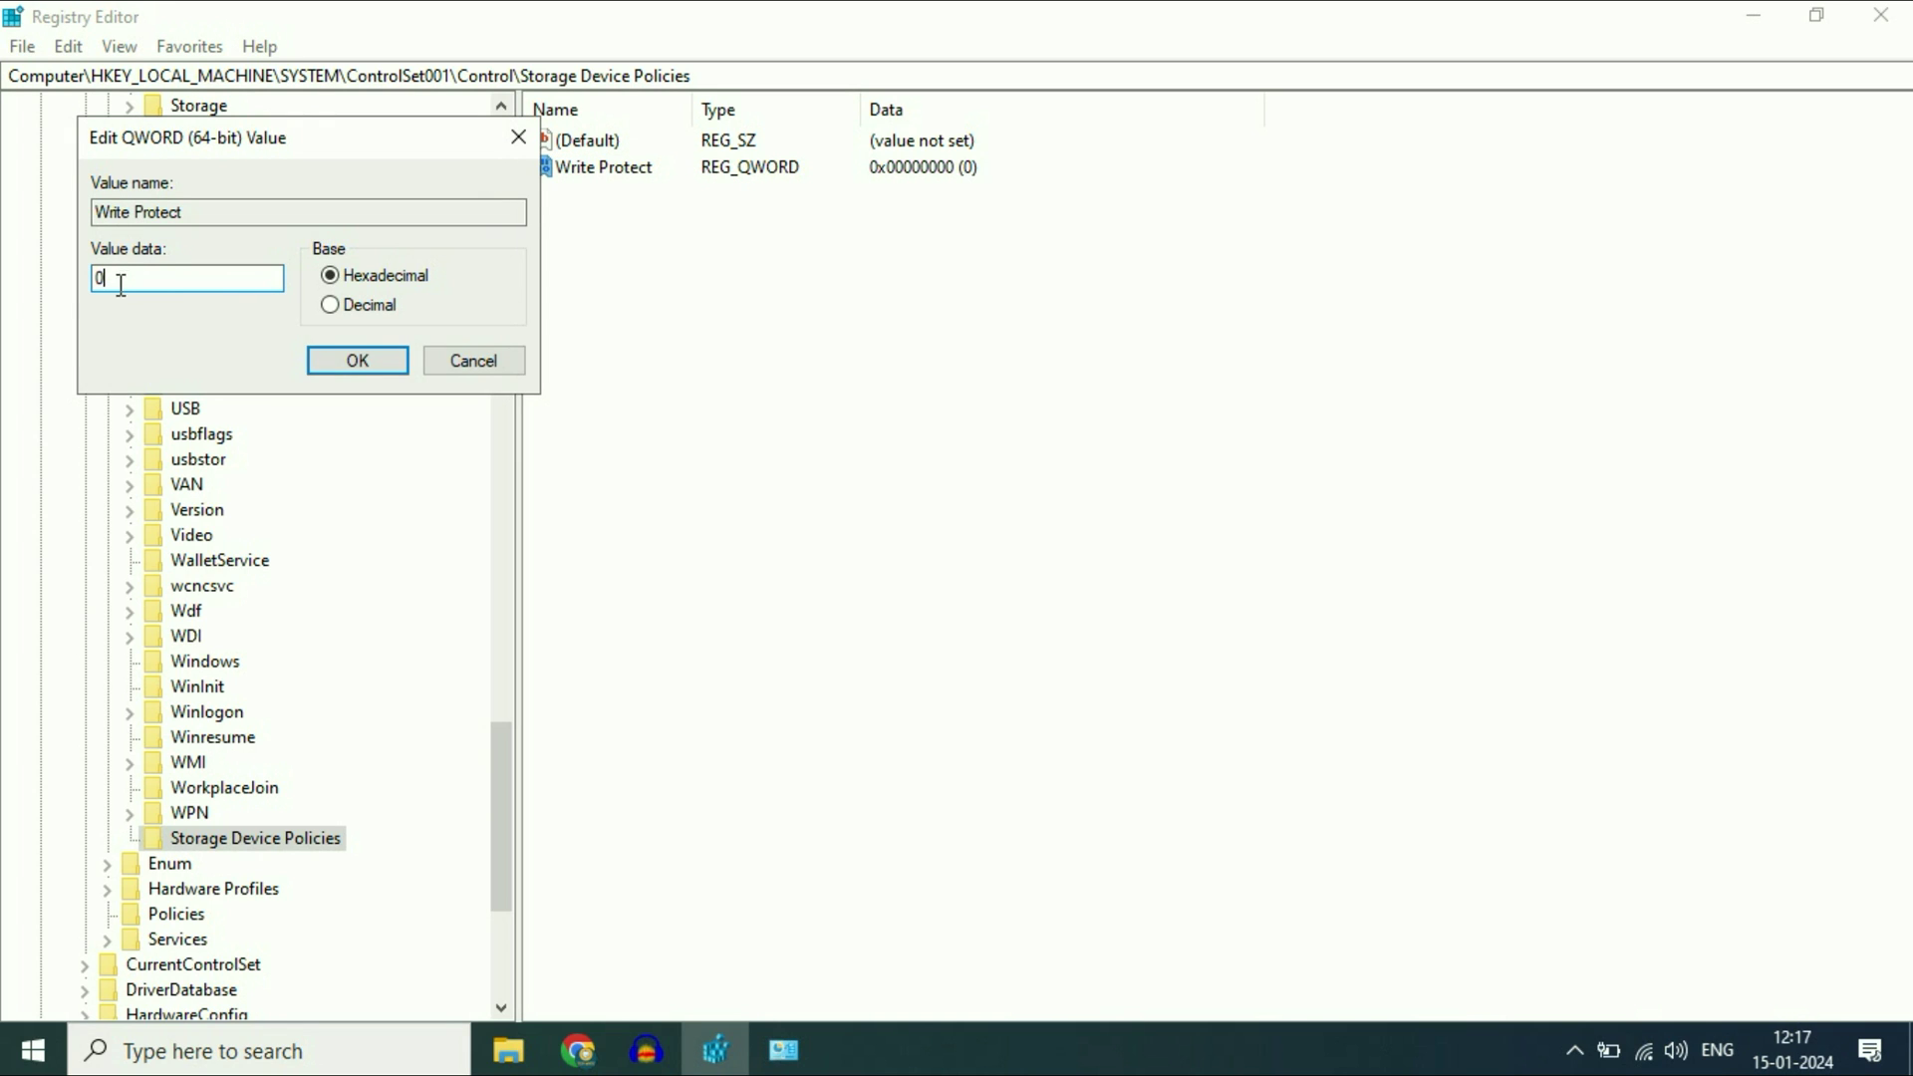
pyautogui.click(379, 367)
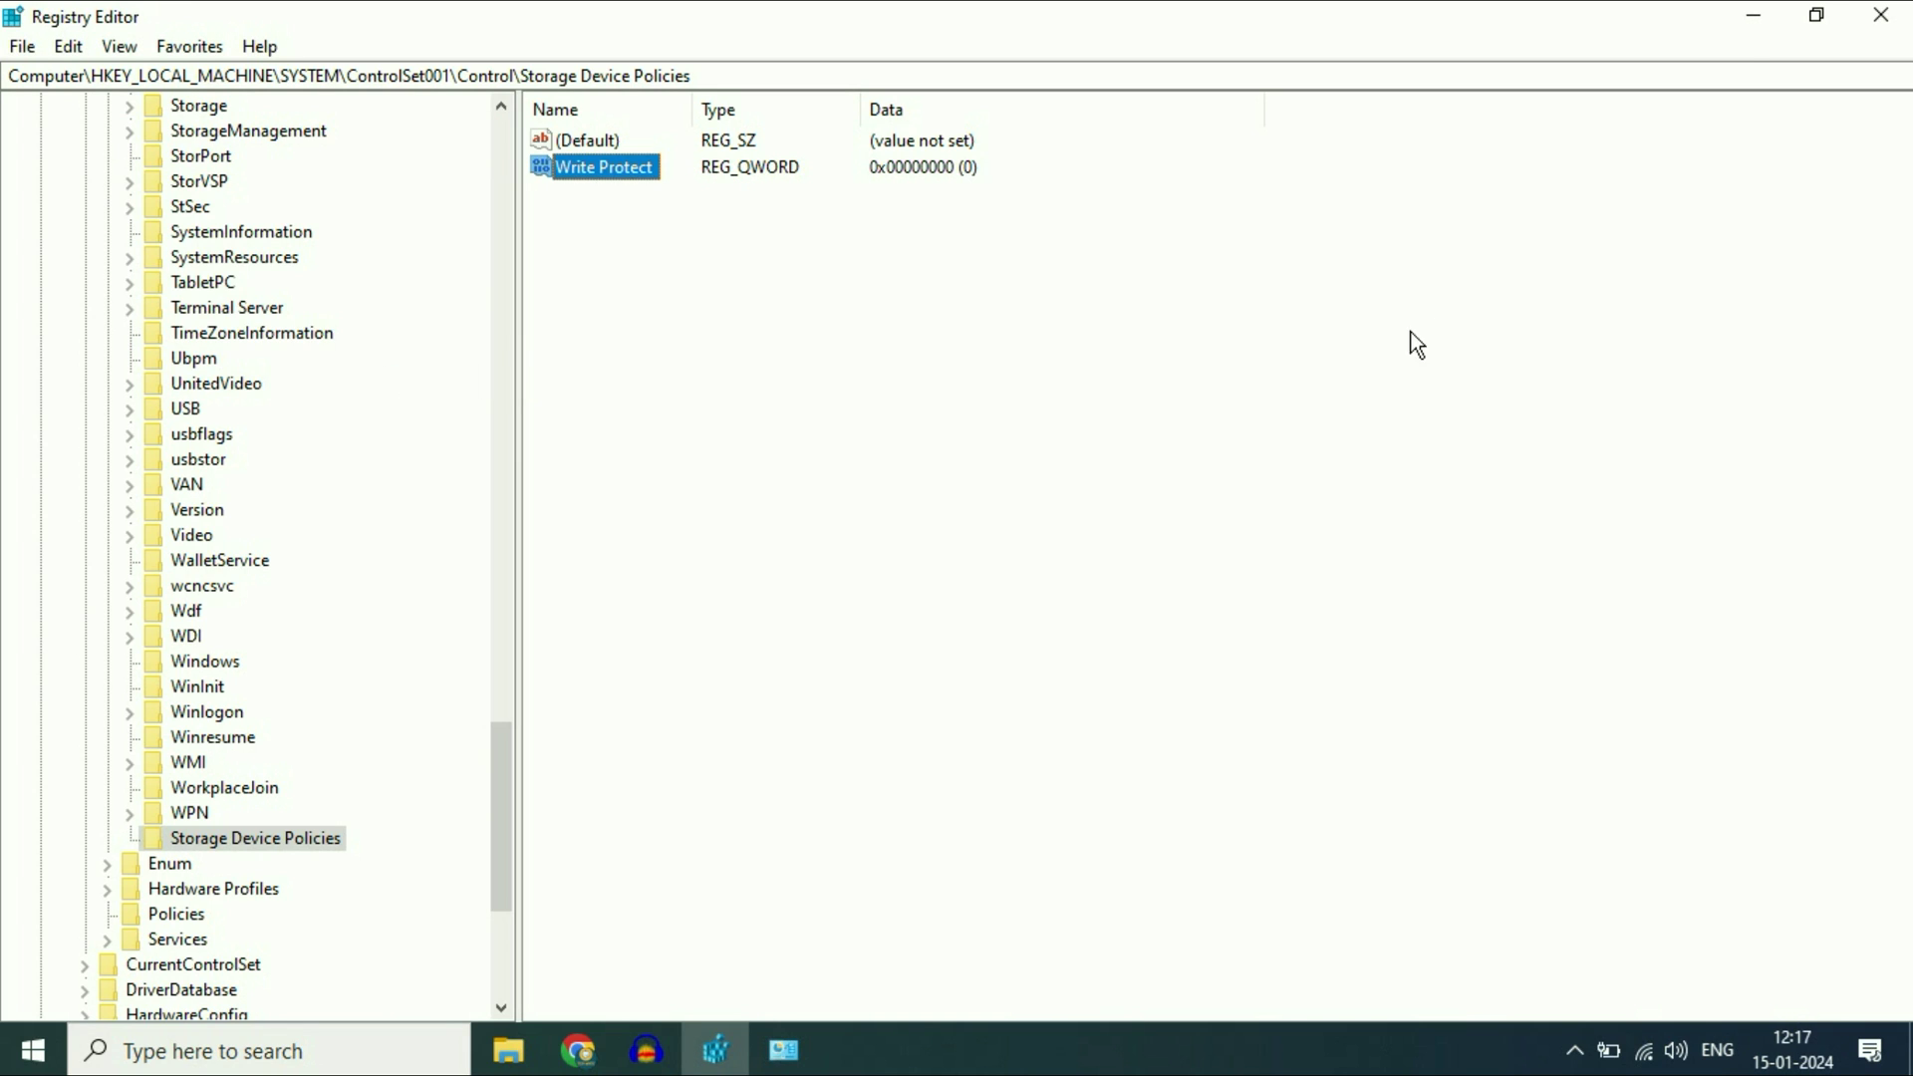
pyautogui.click(1880, 16)
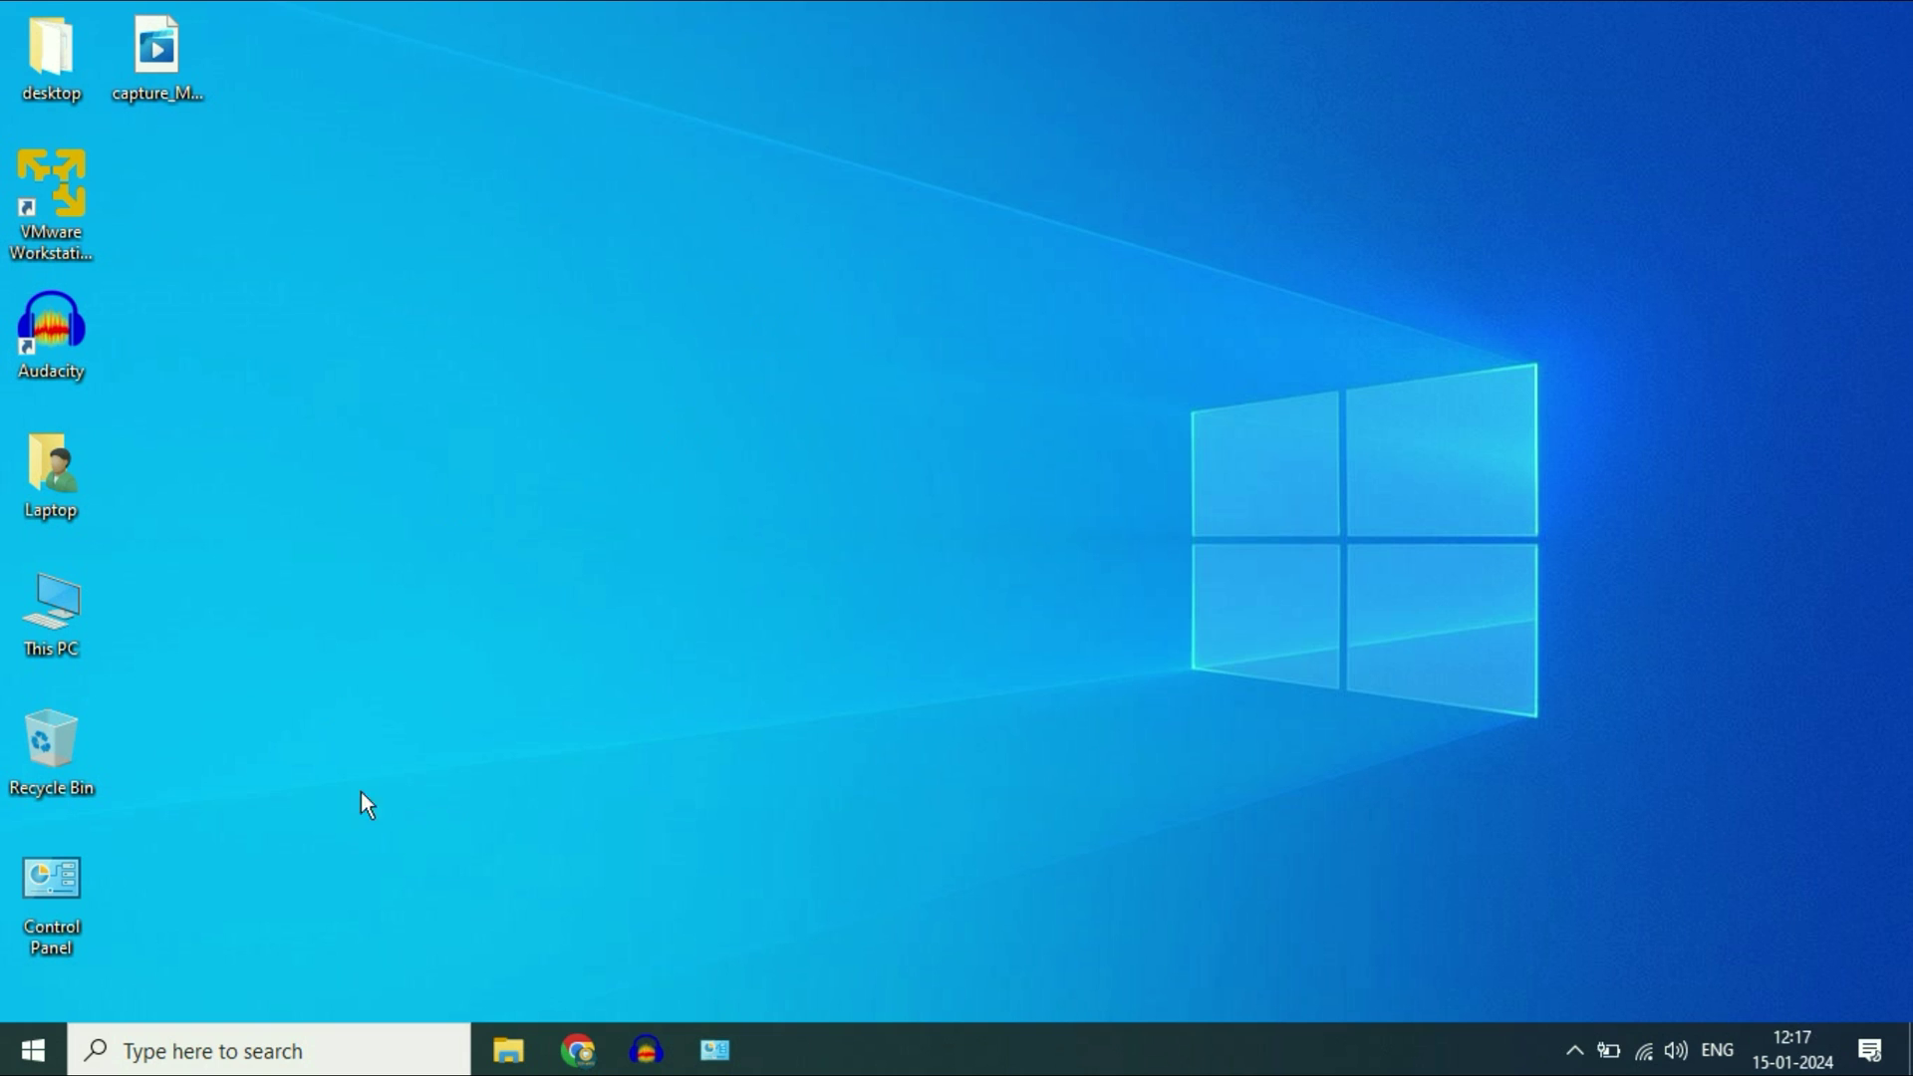
# Search Start for cmd and run Command Prompt as administrator.
pyautogui.click(47, 1063)
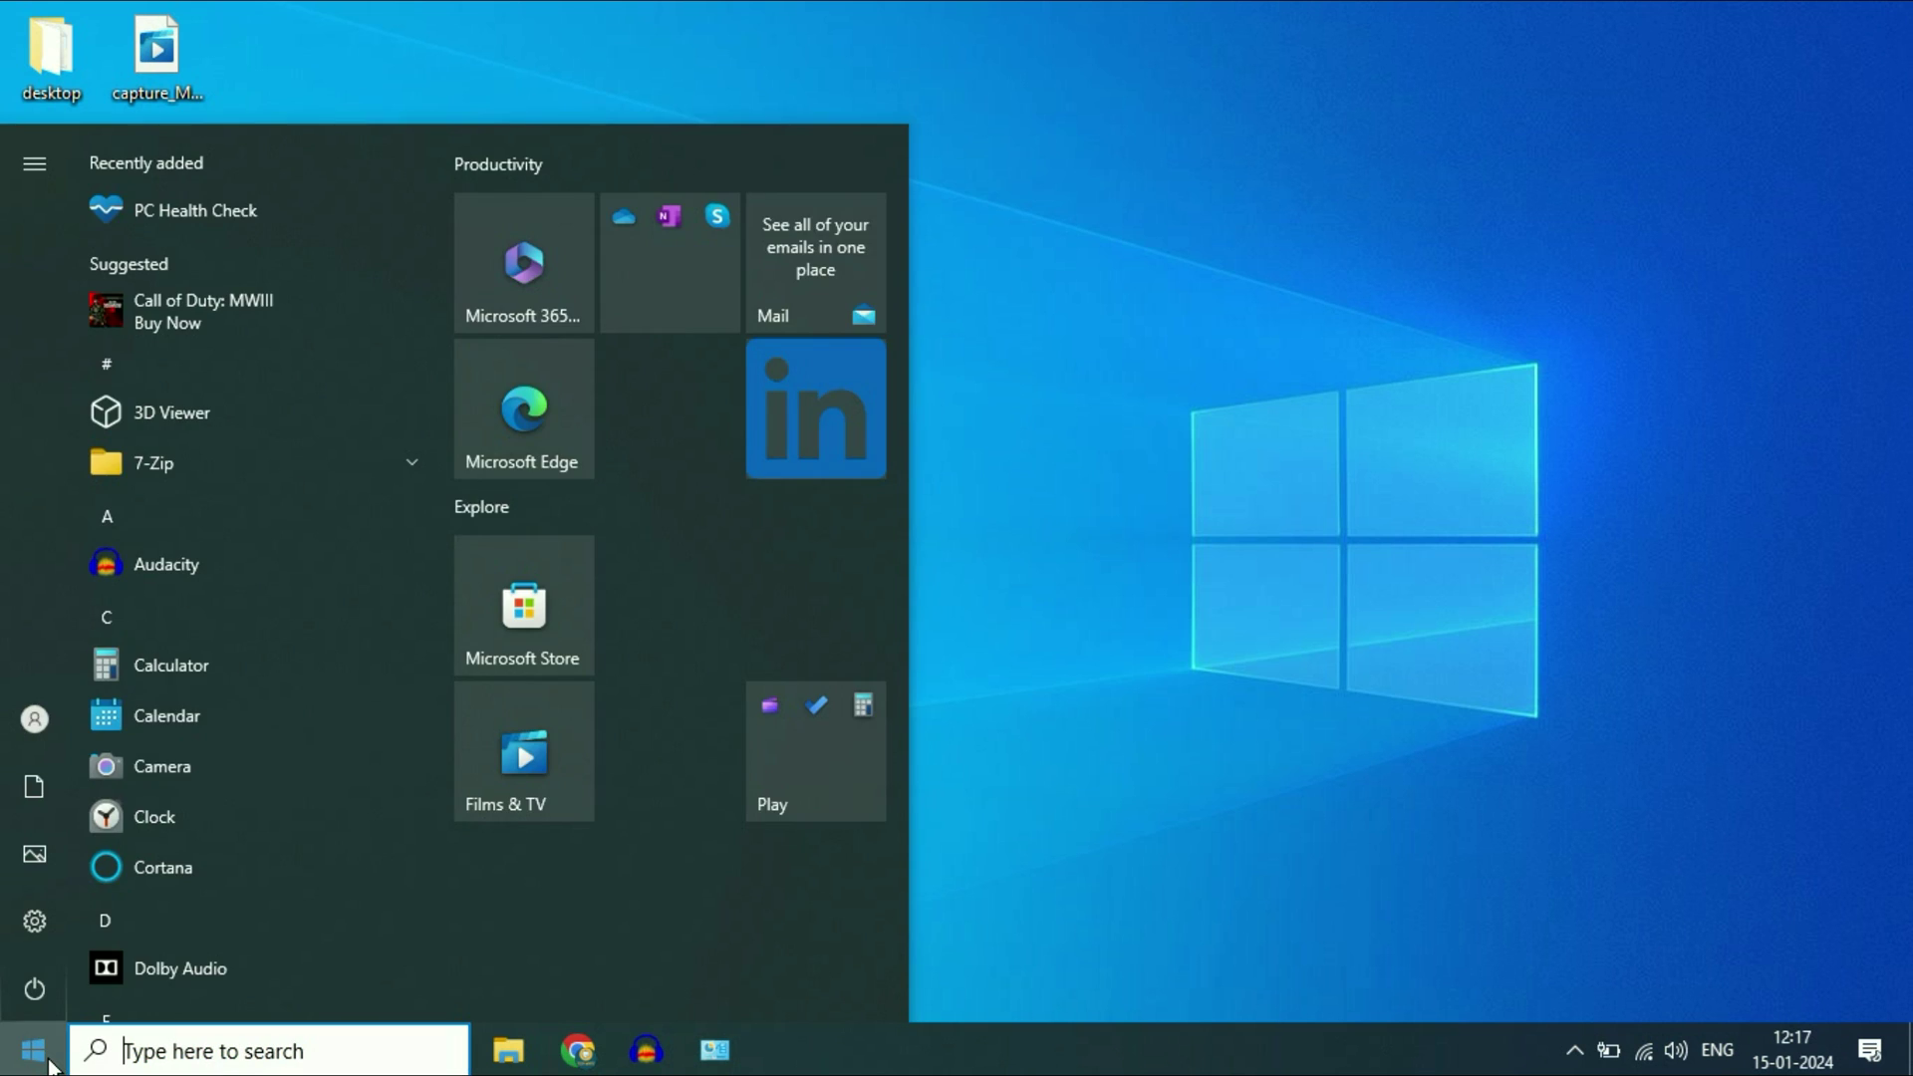
pyautogui.write('cmd')
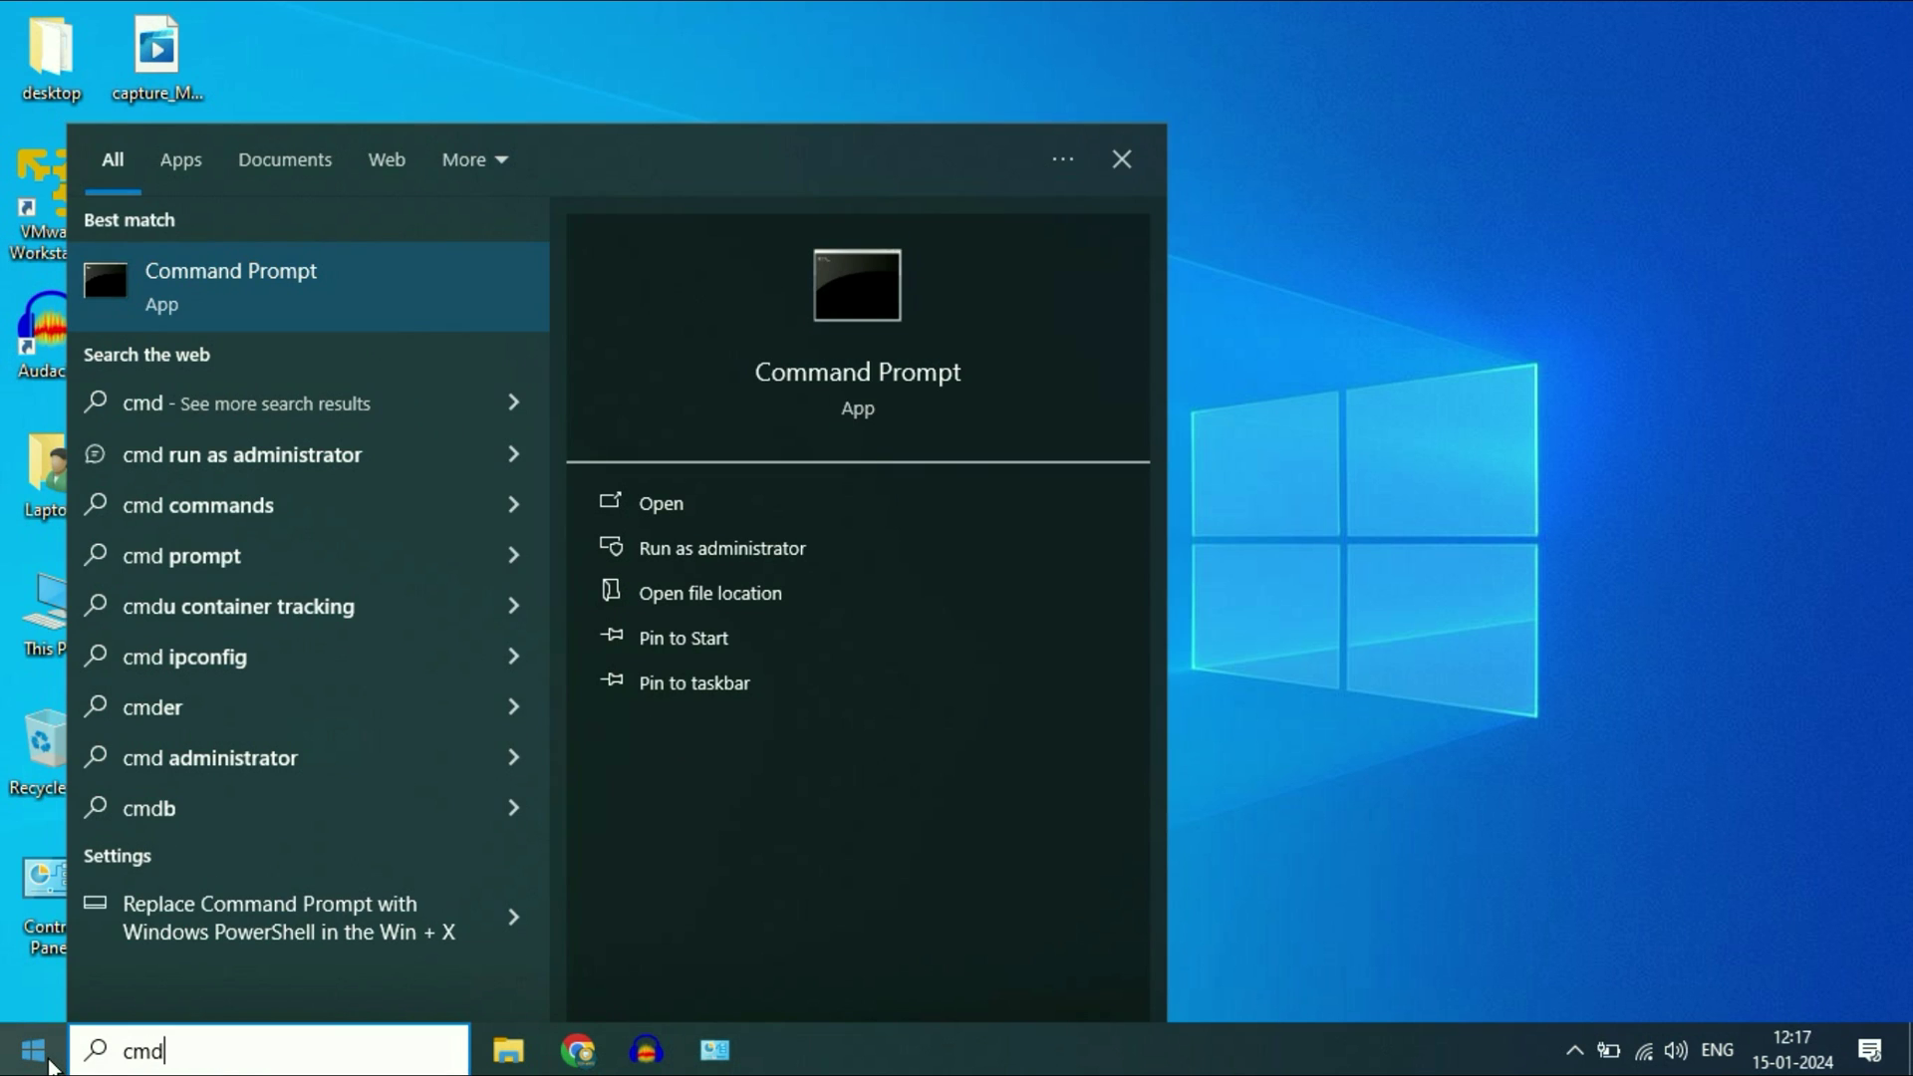
pyautogui.rightClick(201, 283)
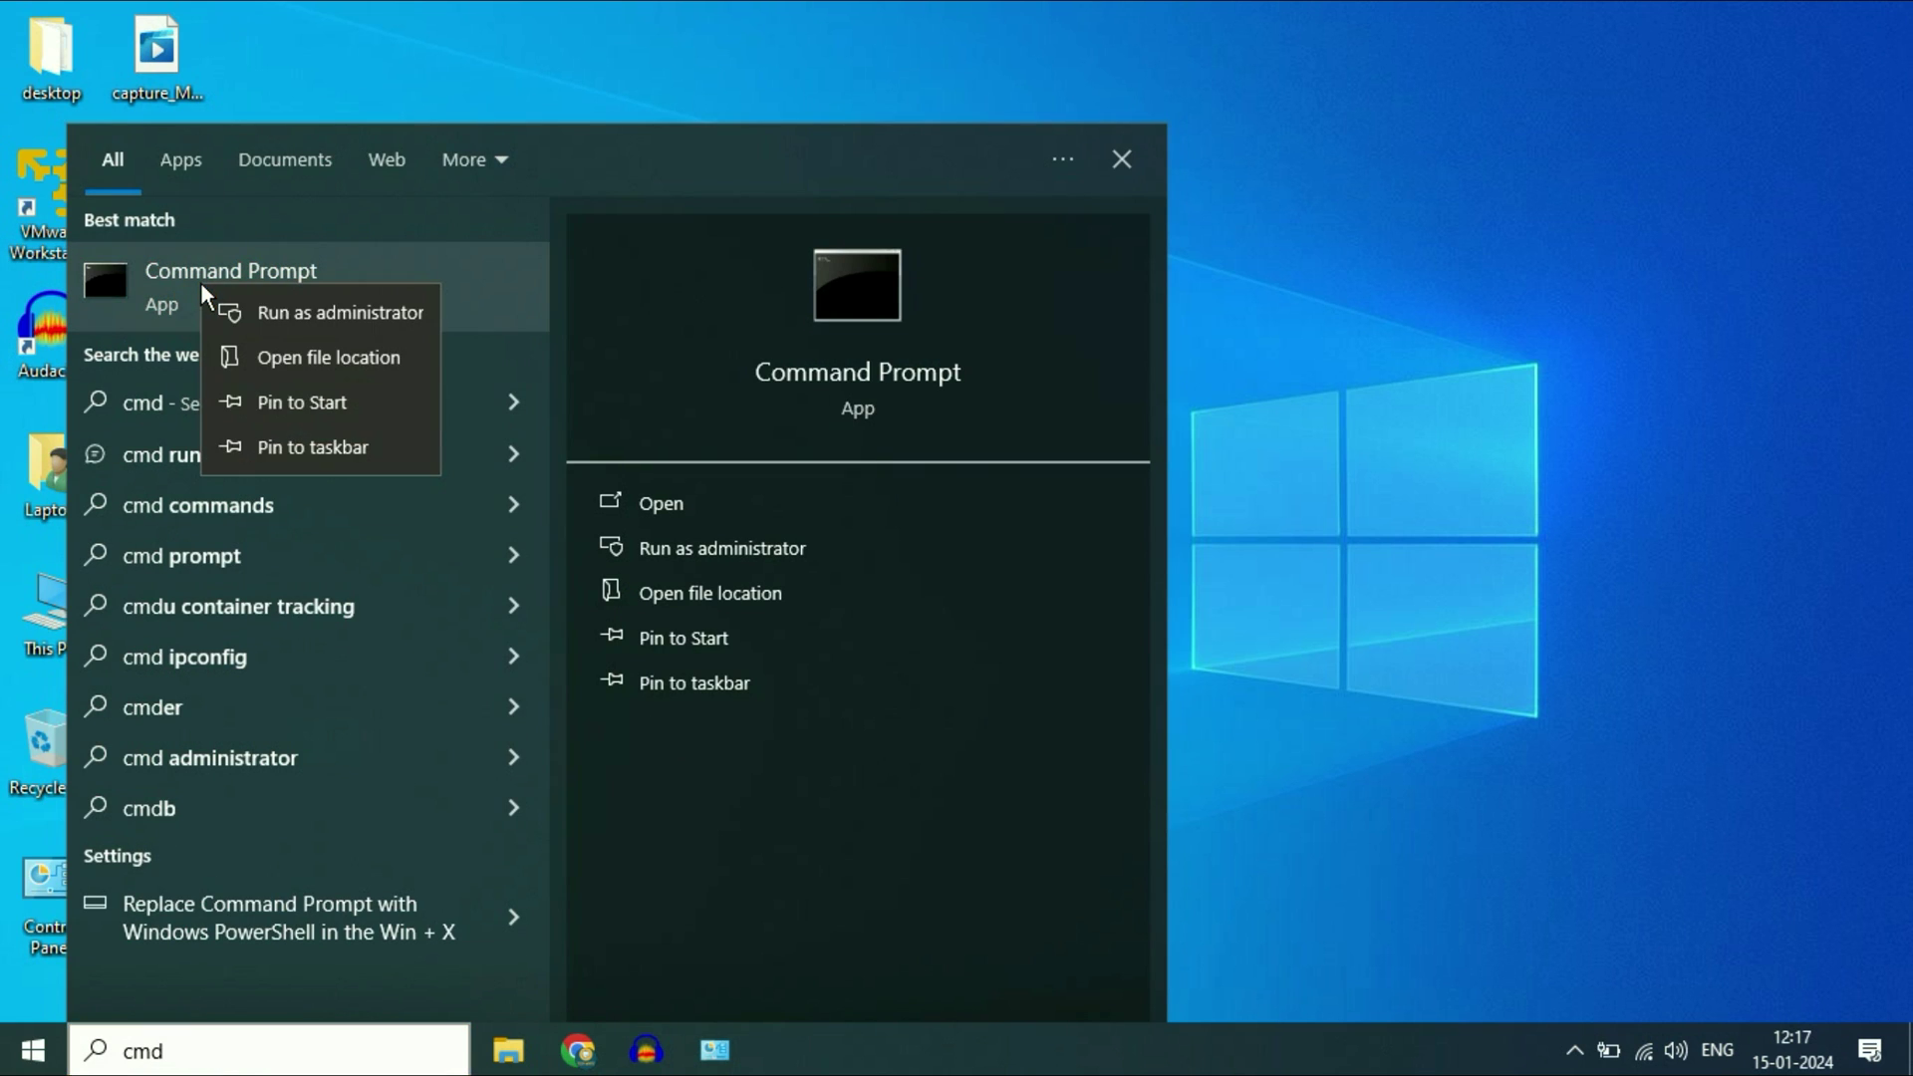
pyautogui.click(309, 316)
pyautogui.click(310, 313)
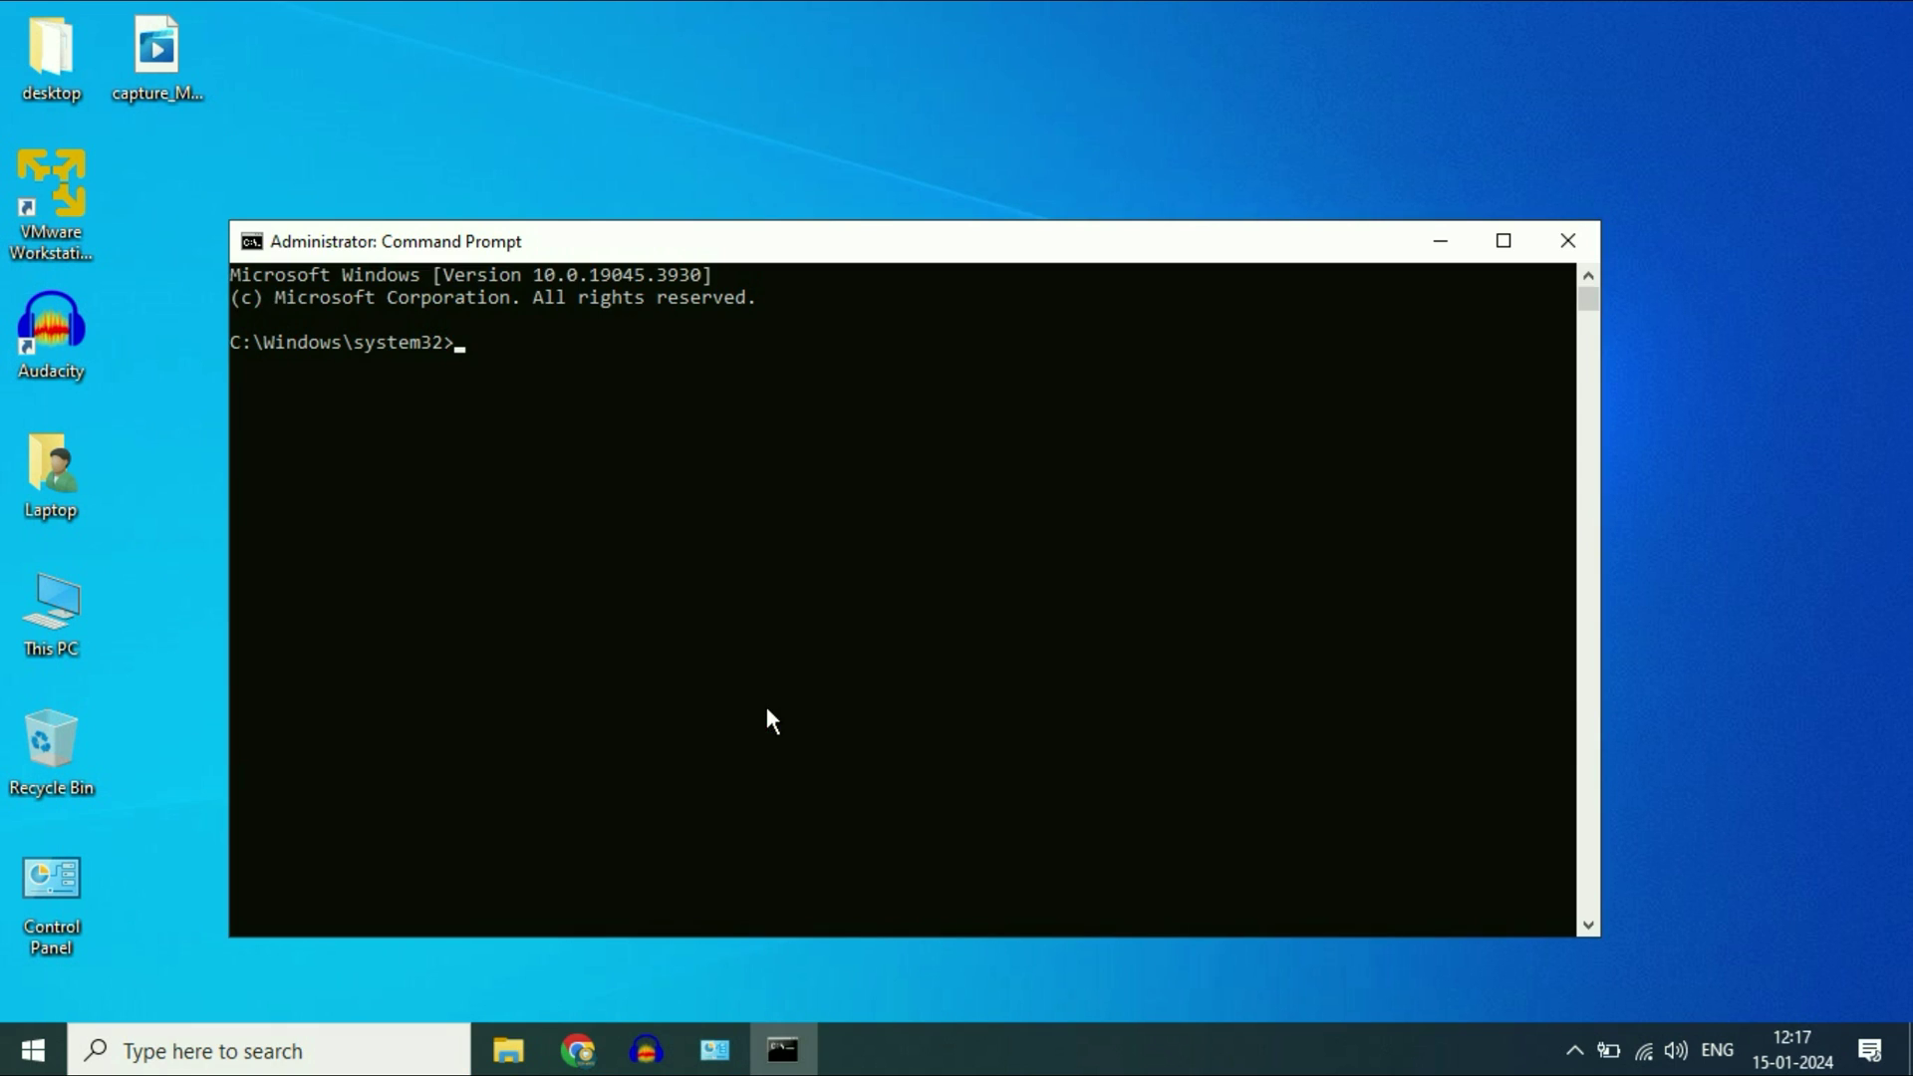
# Run diskpart and list disks, showing Disk 0 at 238 GB and Disk 1 at 7633 MB.
pyautogui.moveTo(733, 236); pyautogui.dragTo(922, 203)
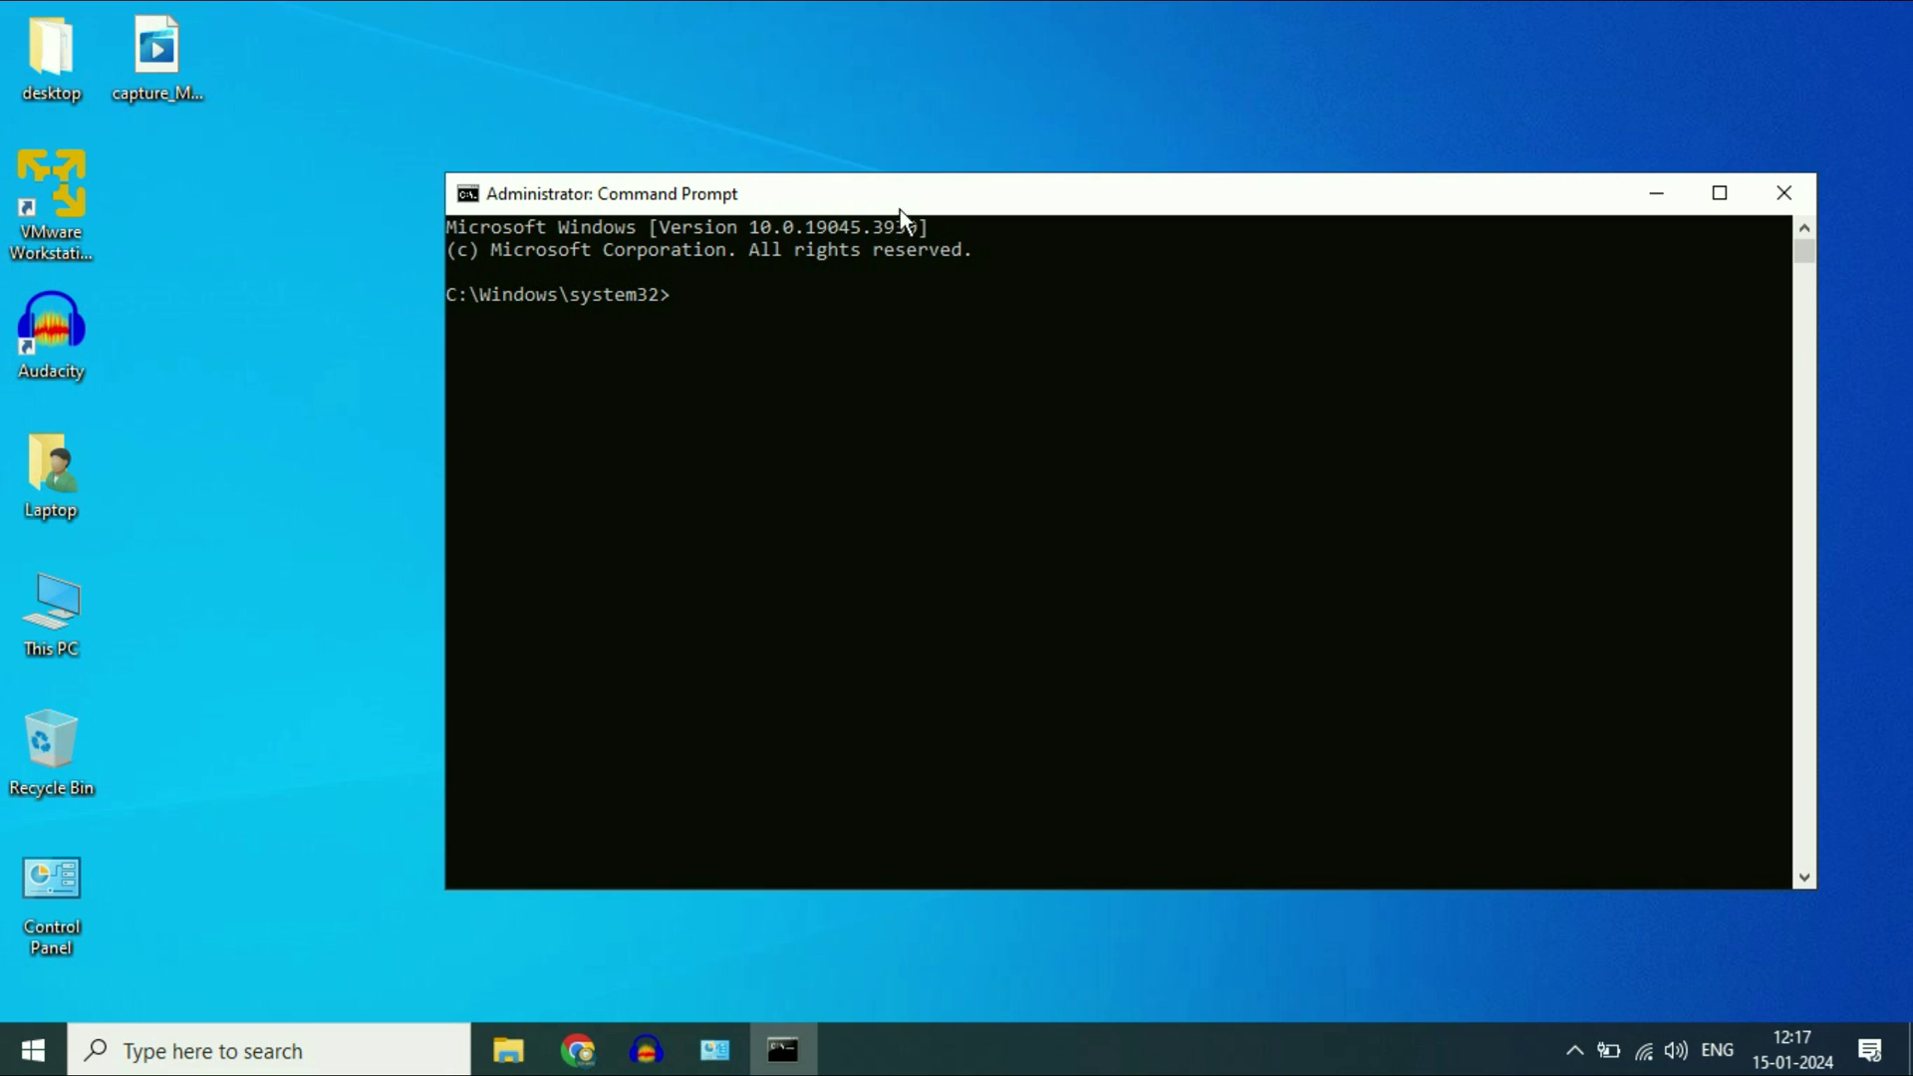
pyautogui.click(686, 309)
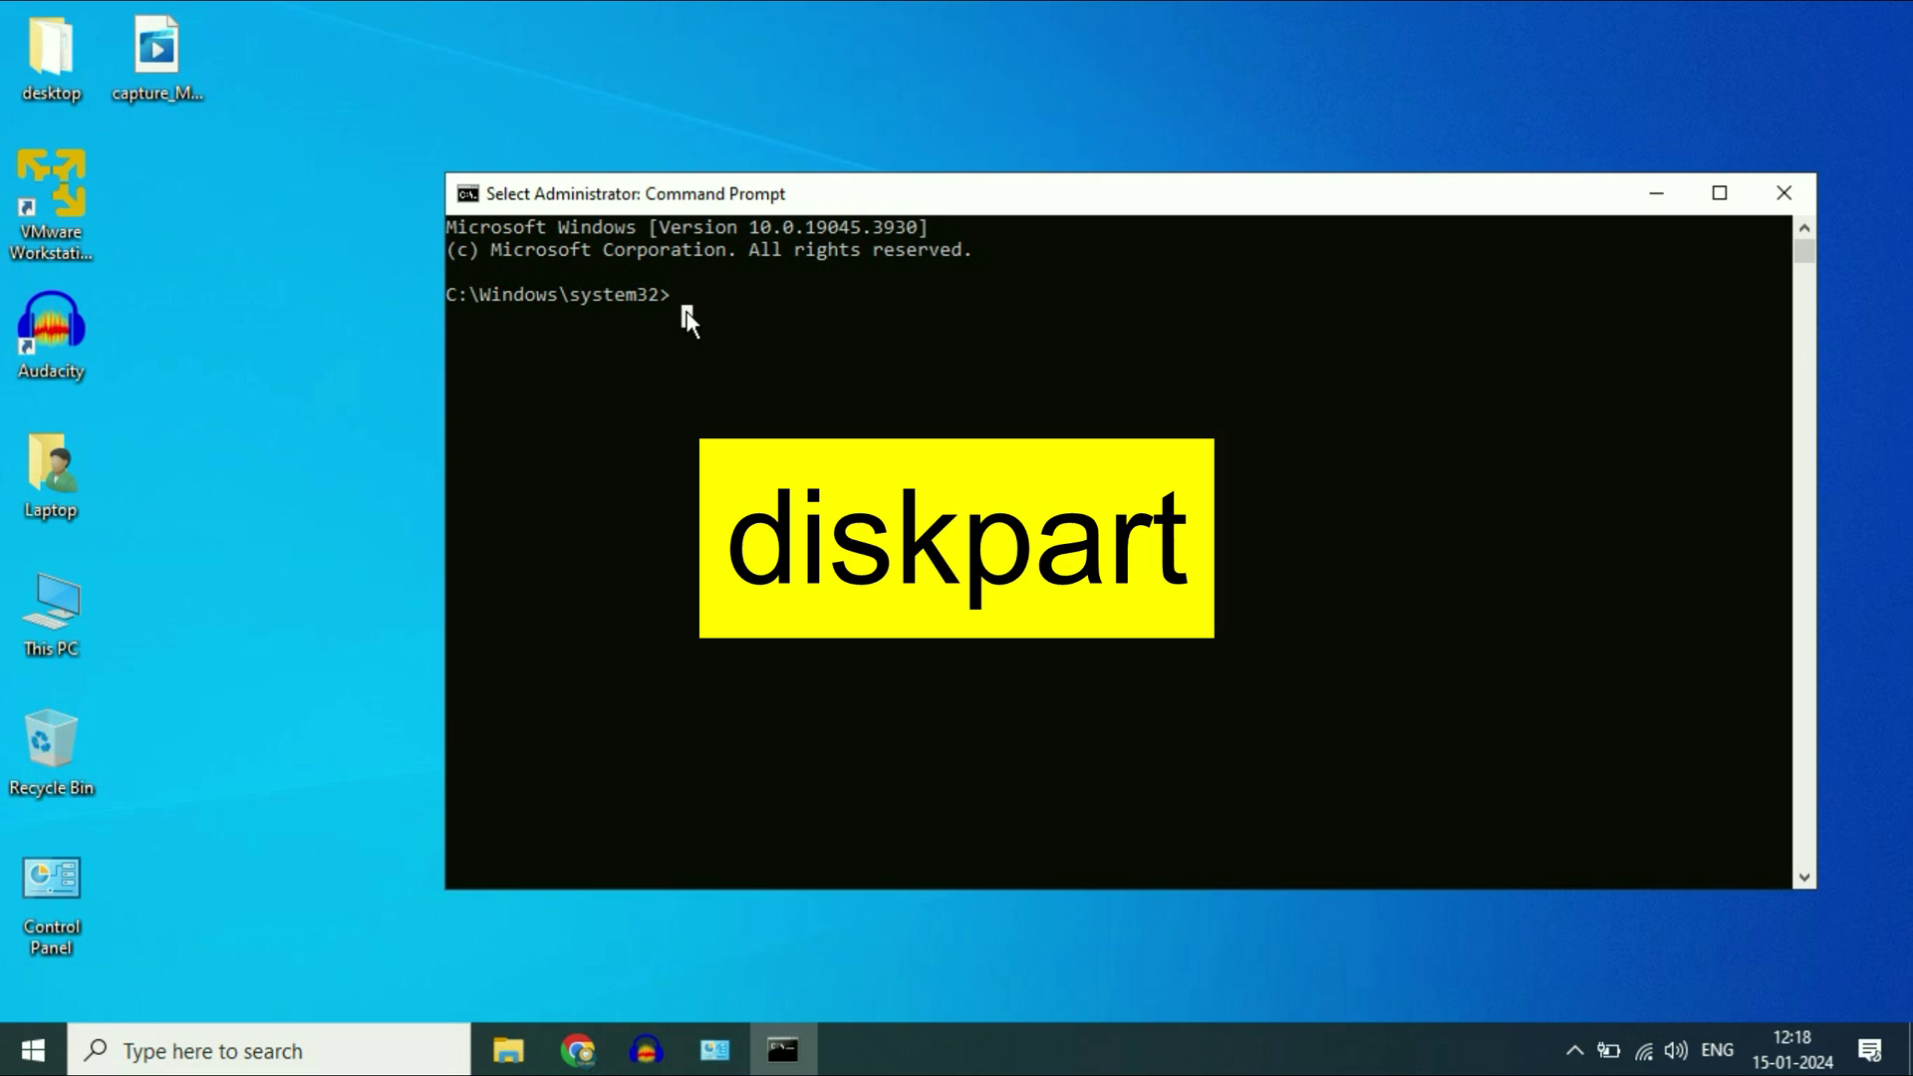
pyautogui.write('diskpa')
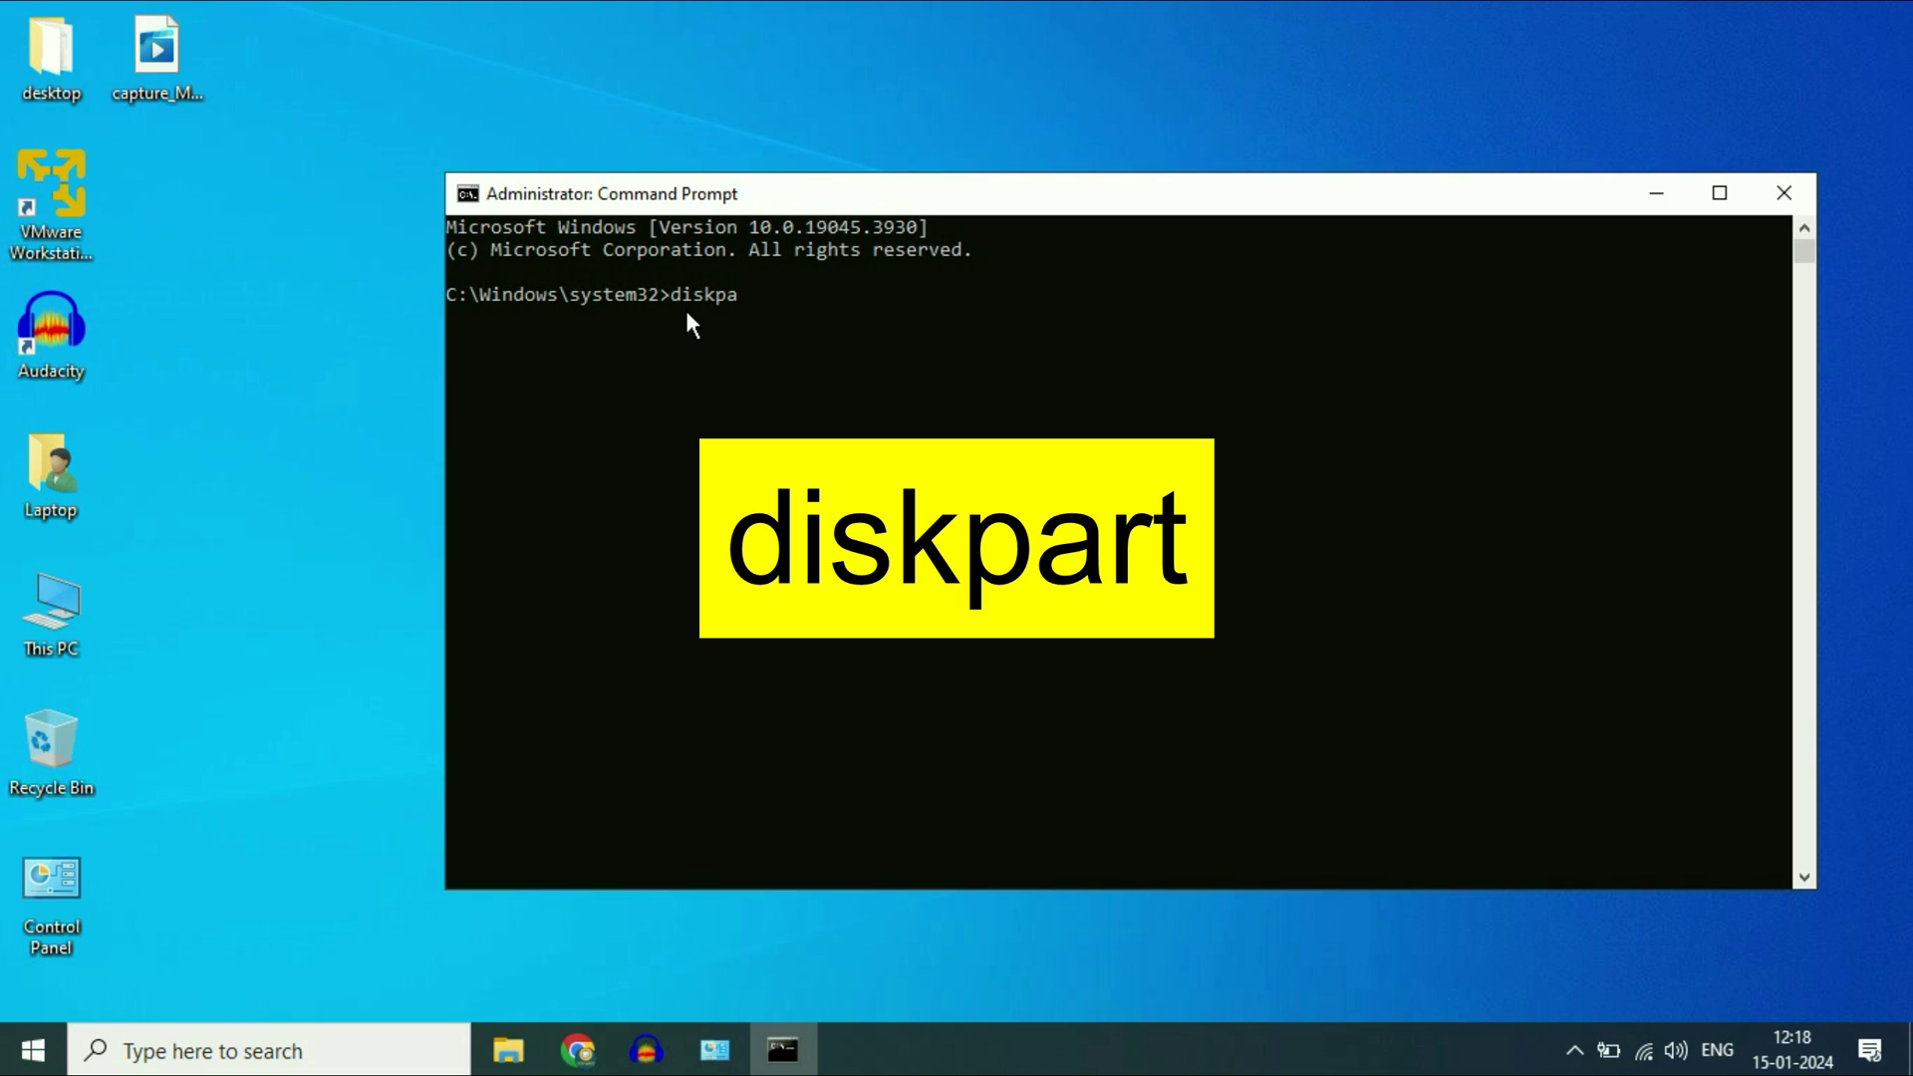
pyautogui.write('rt')
pyautogui.press('Return')
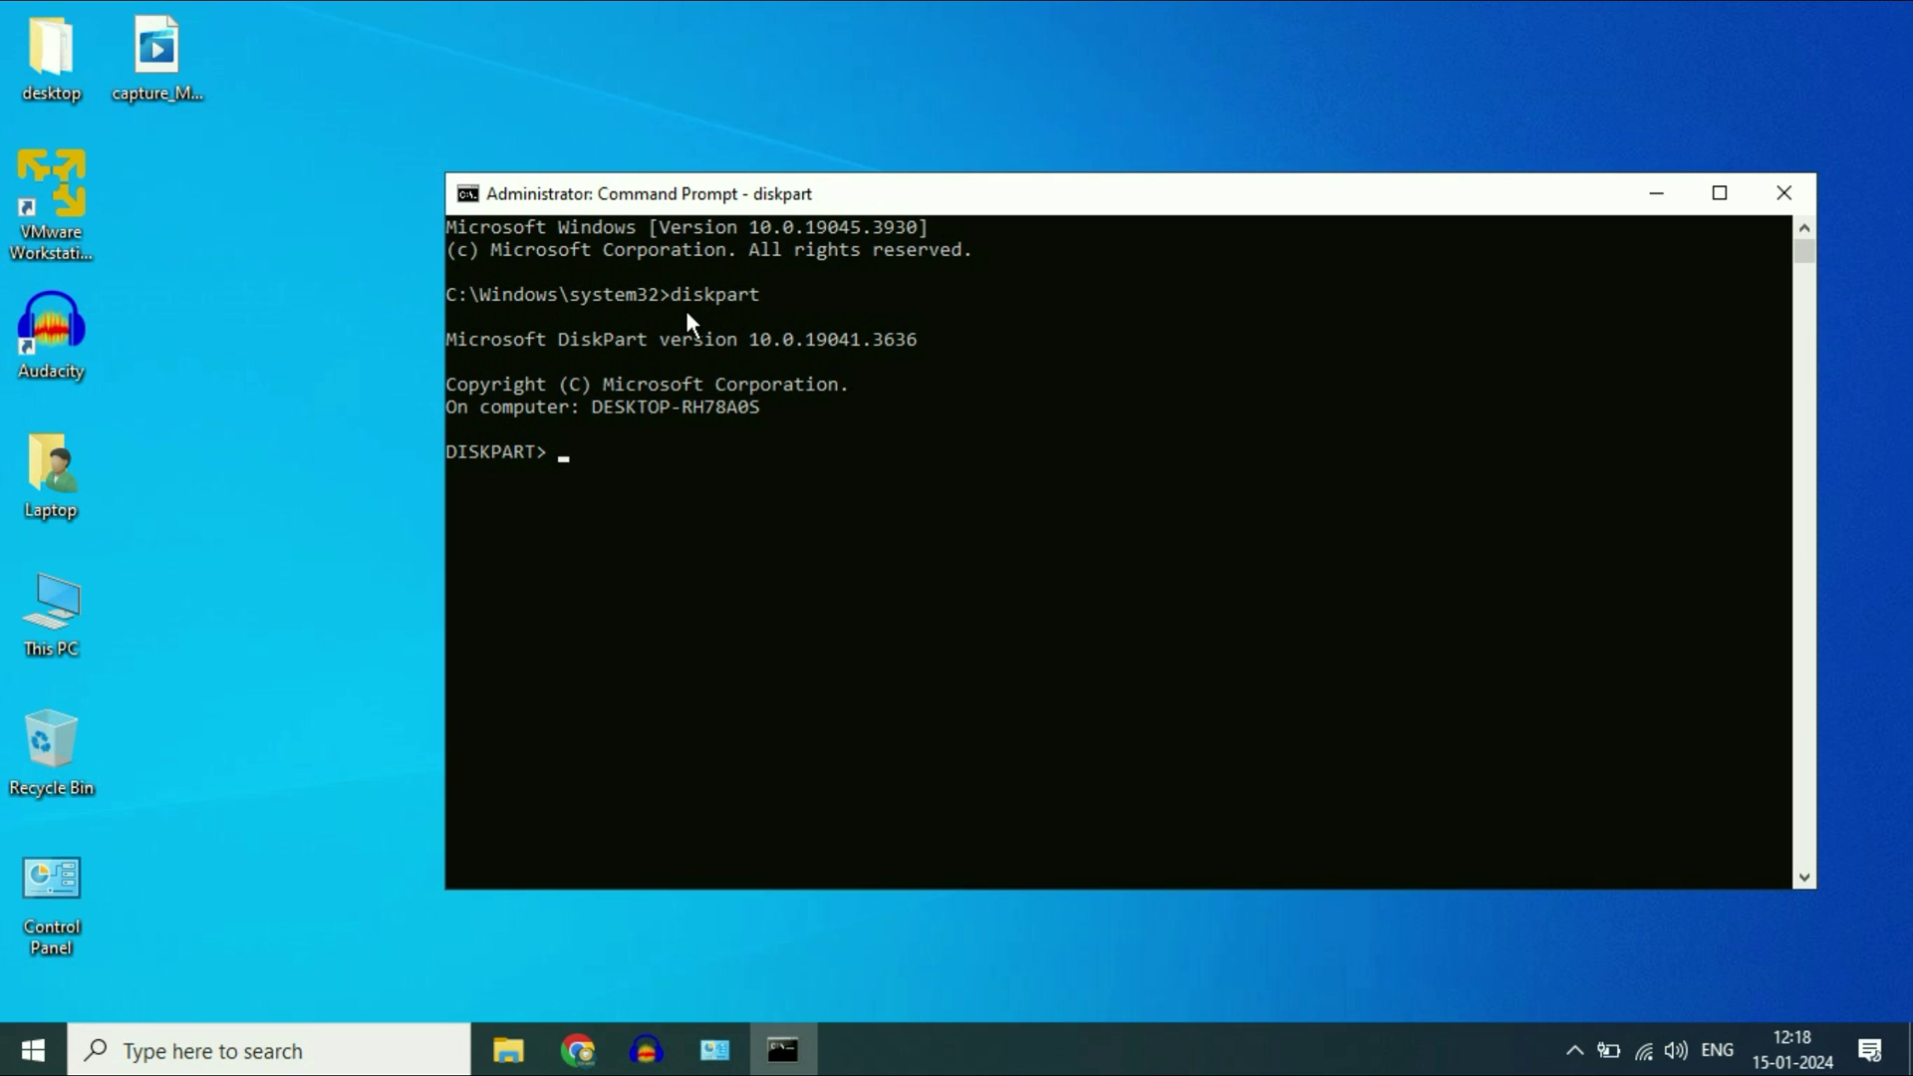
pyautogui.write('li')
pyautogui.write('st ')
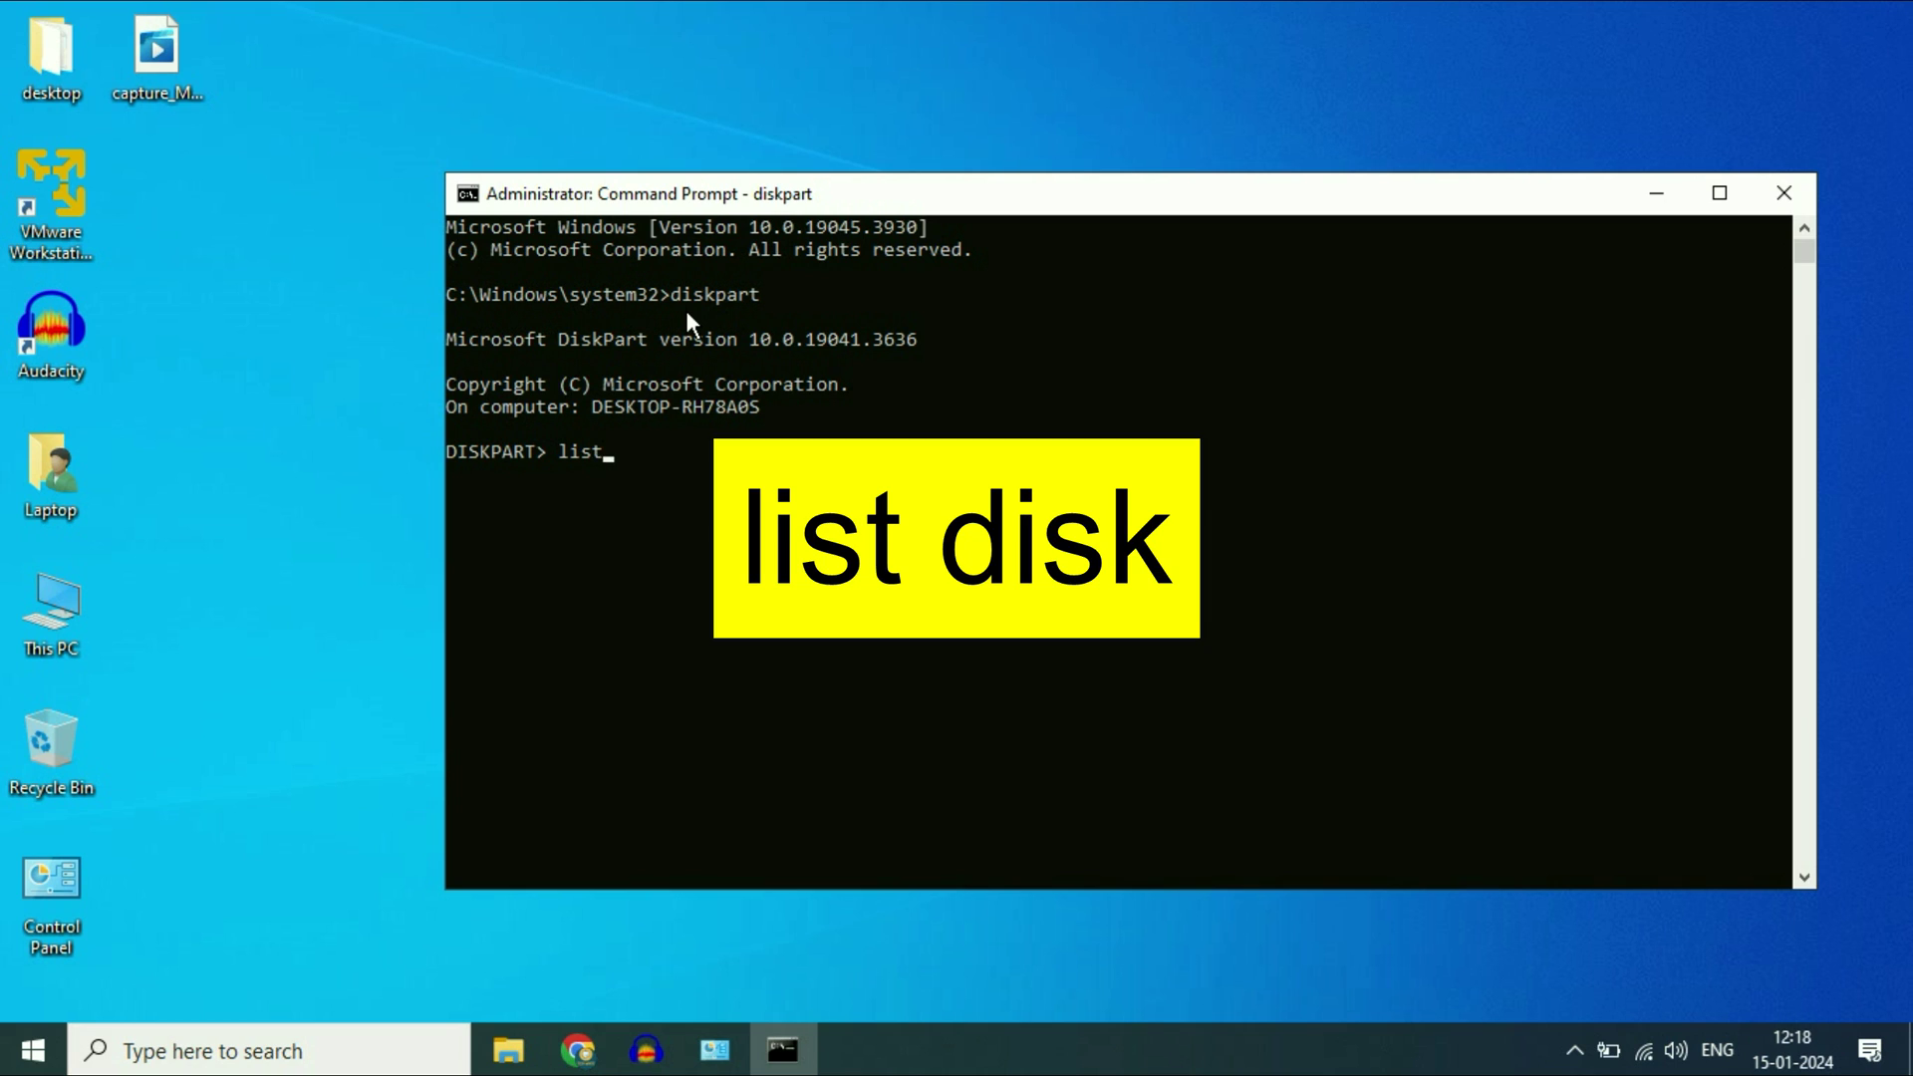
pyautogui.write('disk')
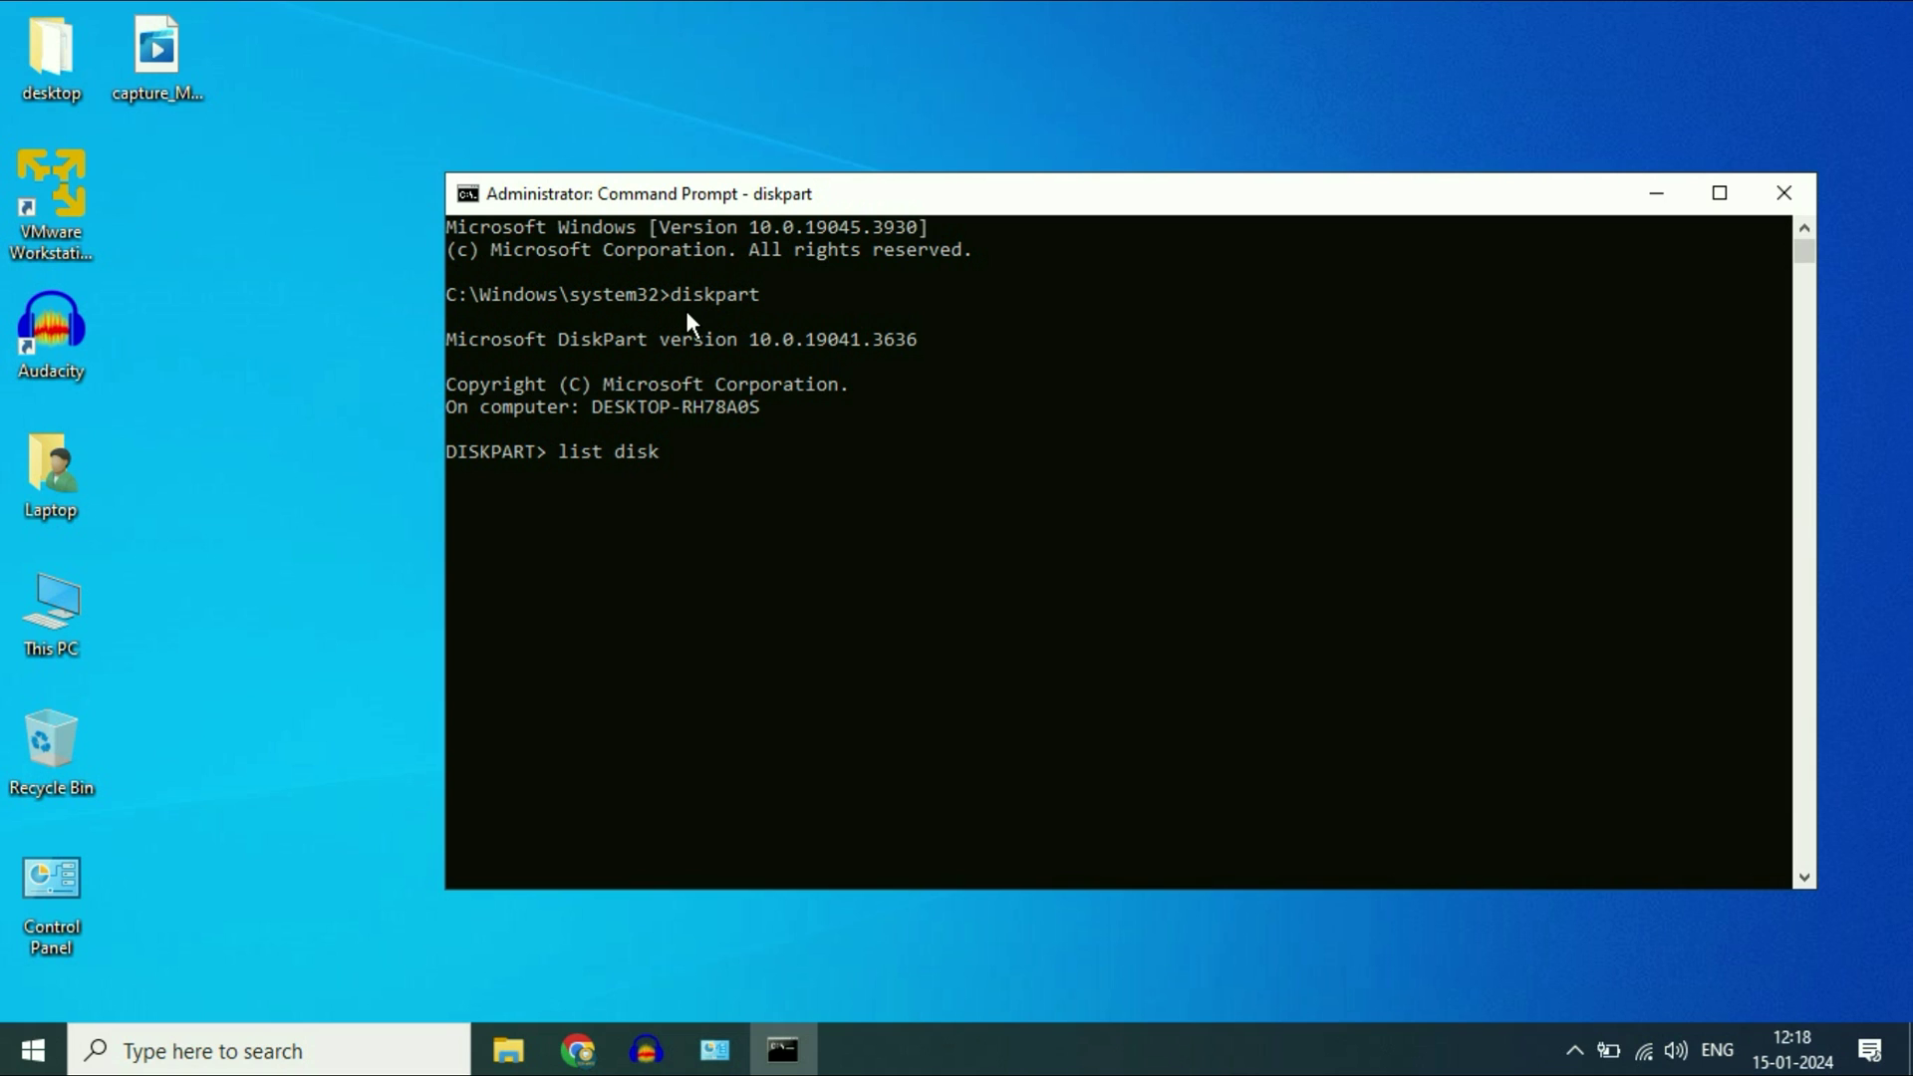
pyautogui.press('Return')
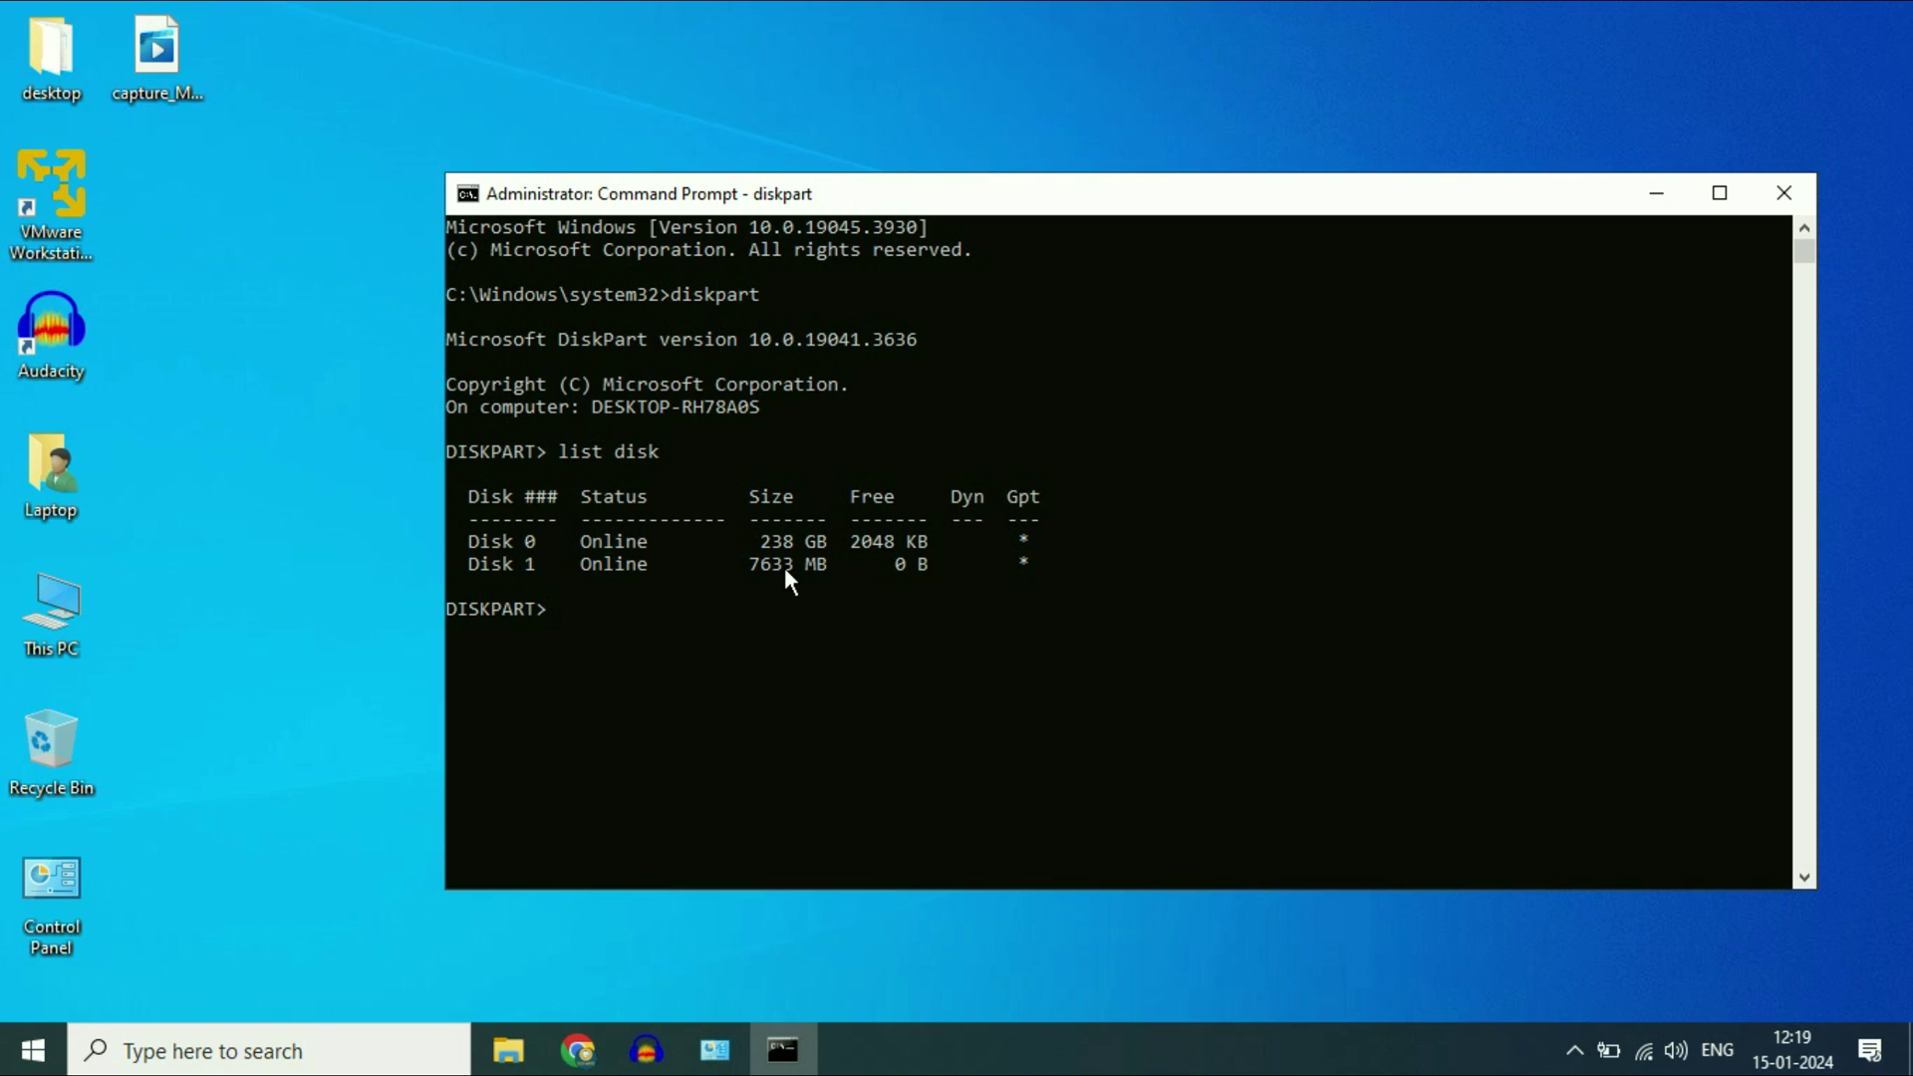
# Select Disk 1, clear its read-only attribute with 'attributes disk clear readonly', and close the console.
pyautogui.write('selec')
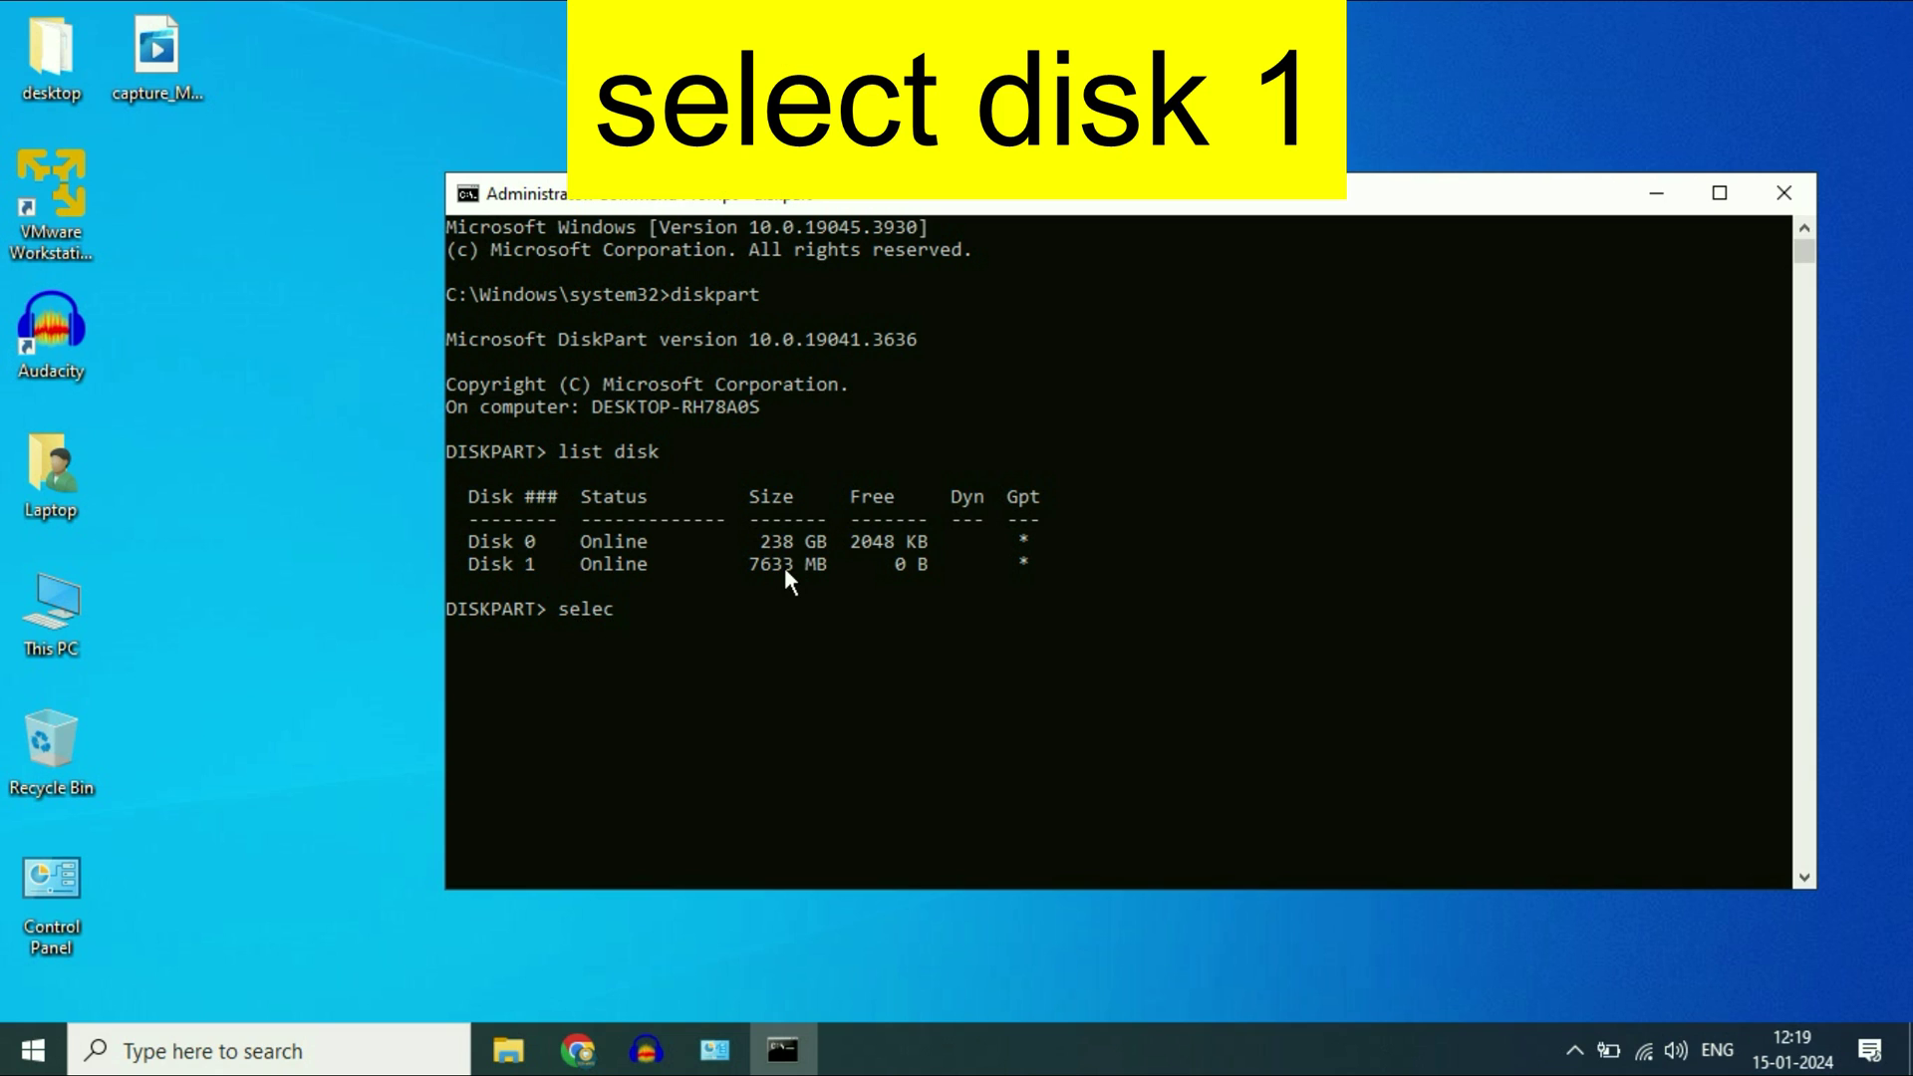
pyautogui.write('t disk')
pyautogui.write(' 1')
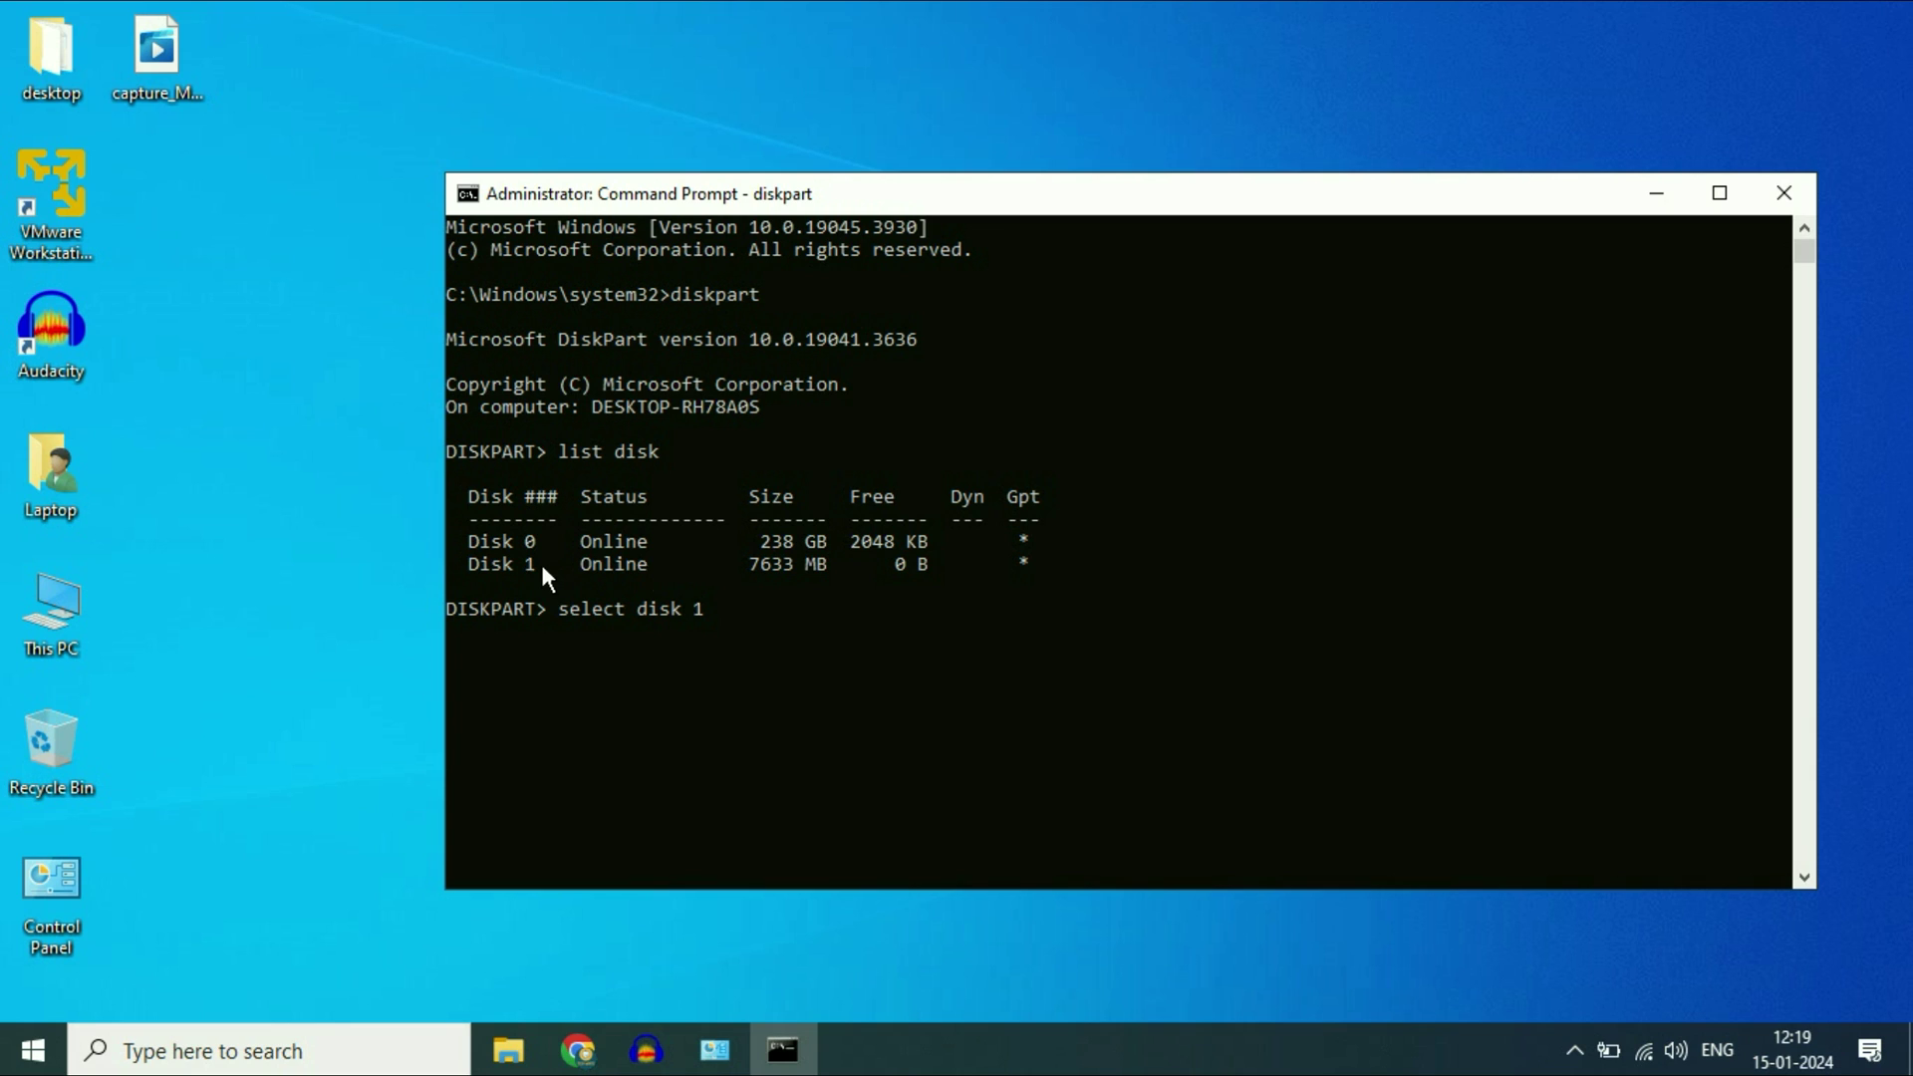
pyautogui.press('Return')
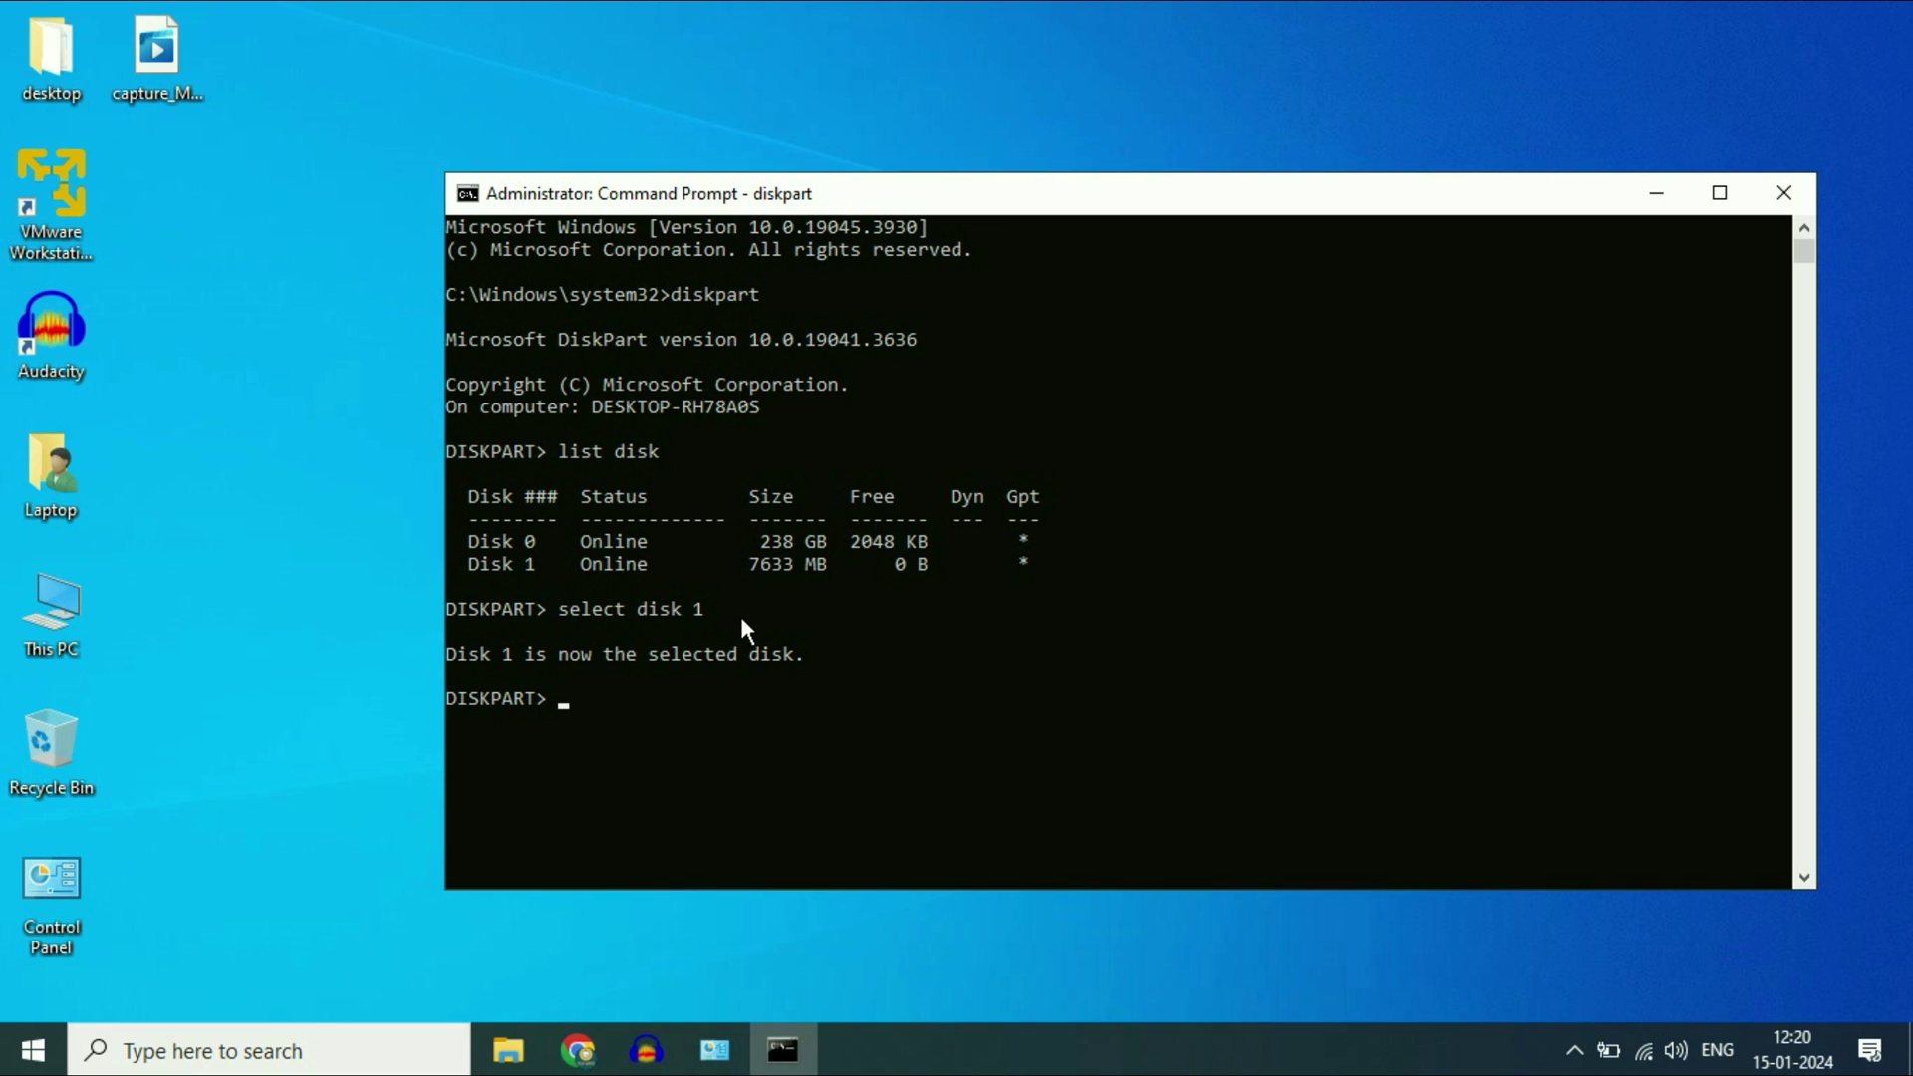
pyautogui.write('a')
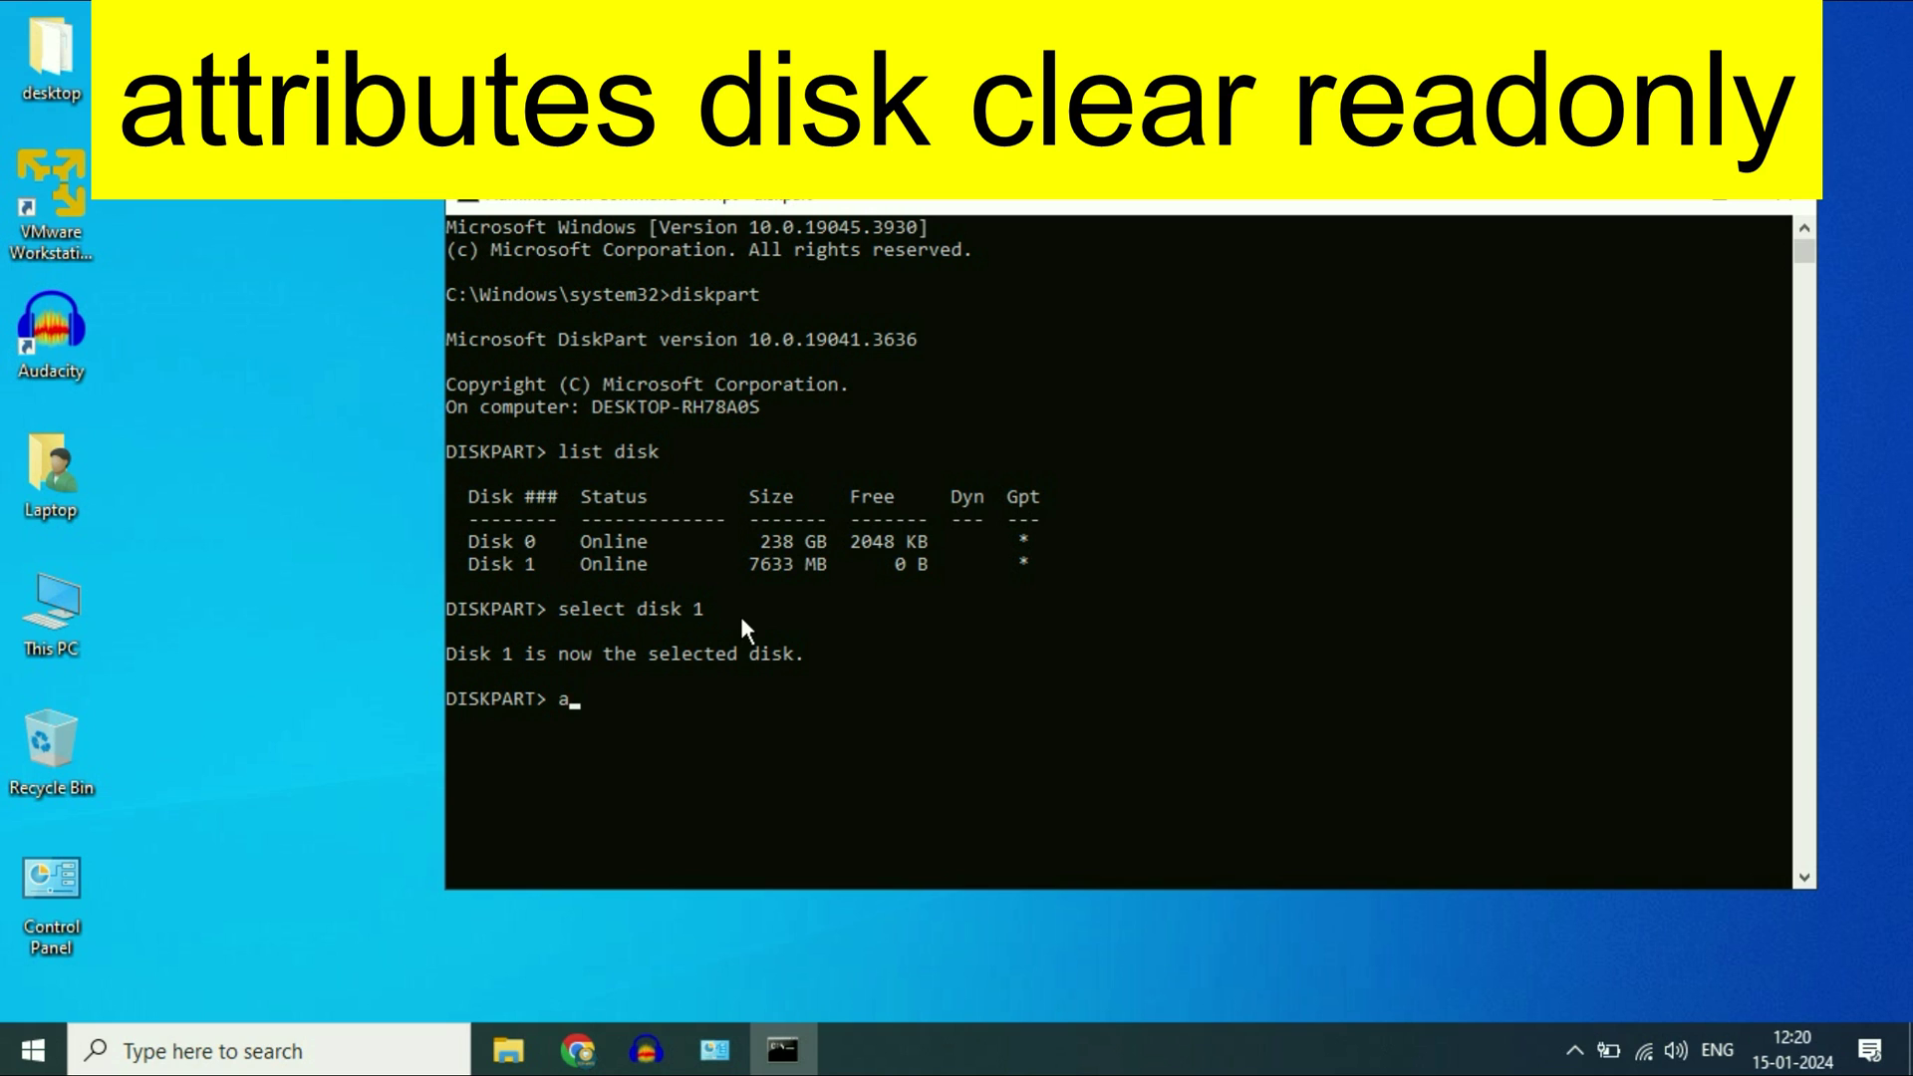
pyautogui.write('ttributes ')
pyautogui.write('disk clea')
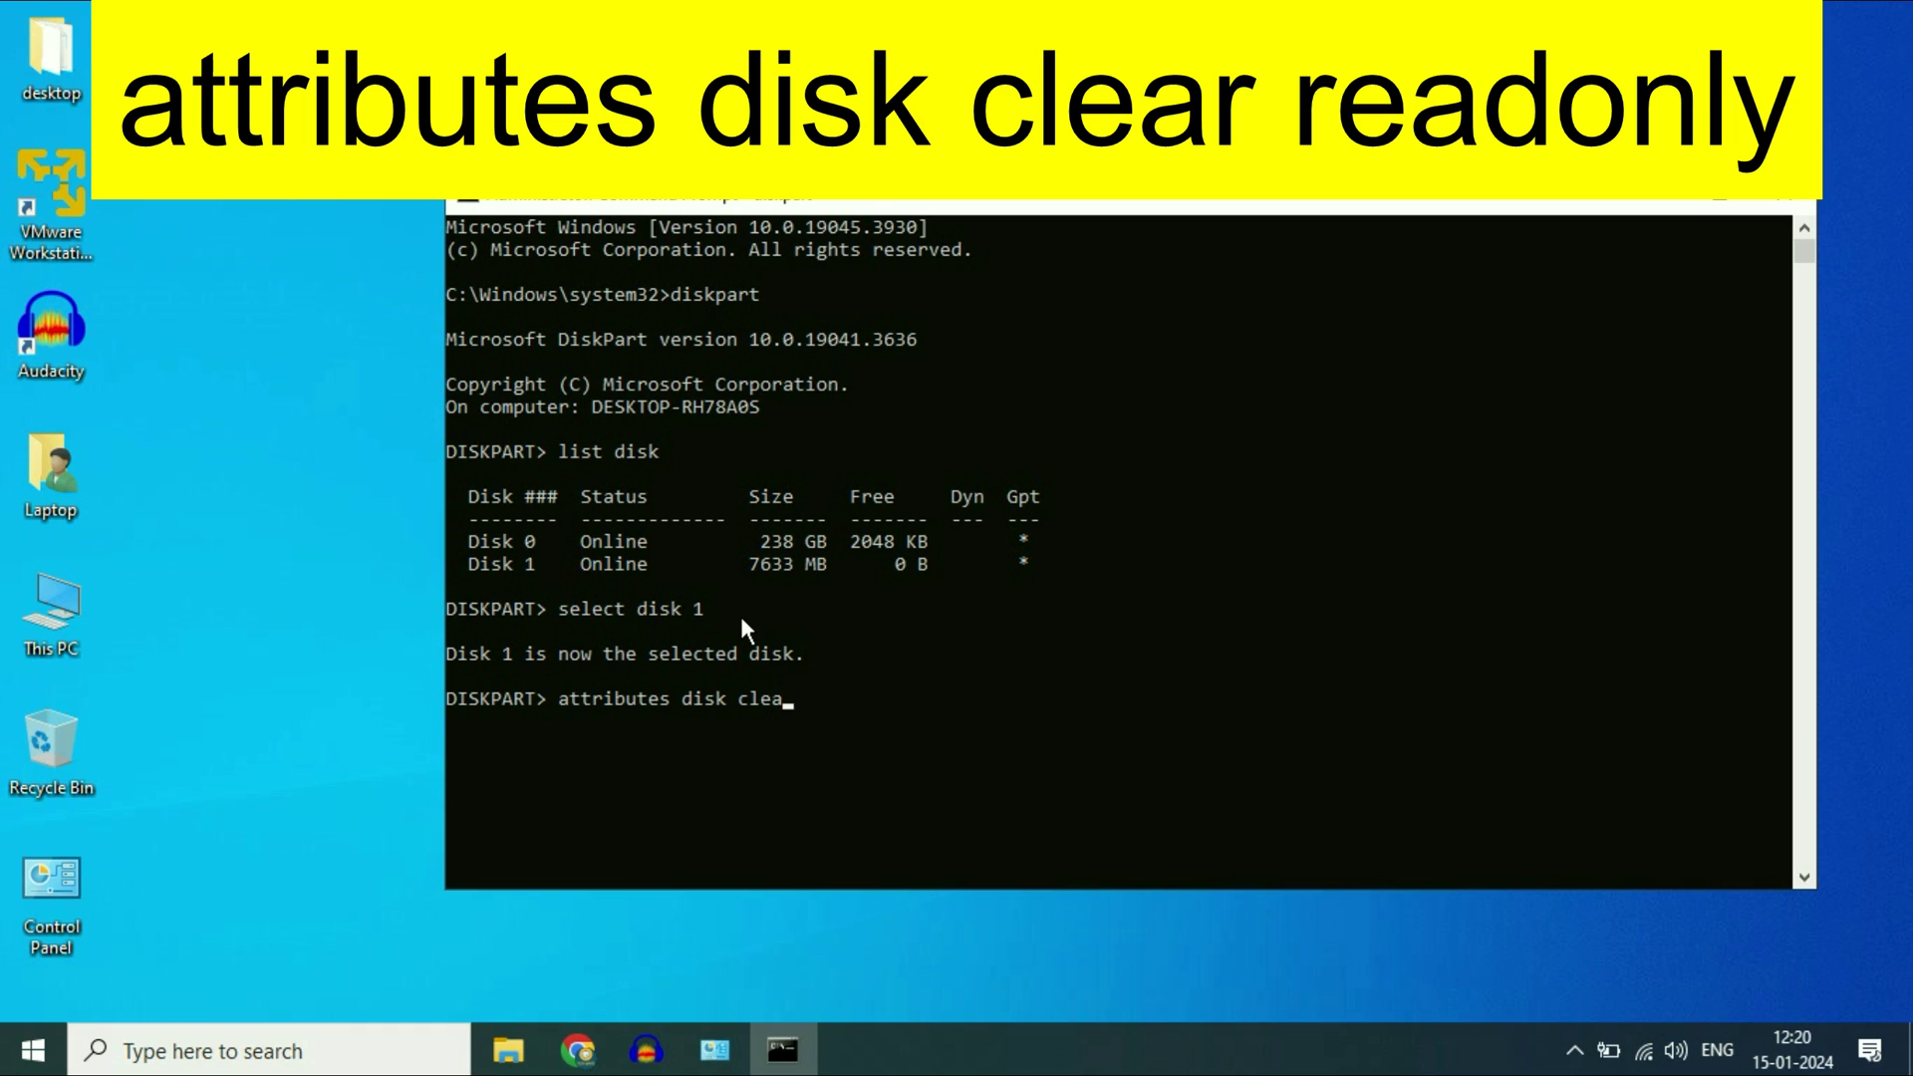
pyautogui.write('r re')
pyautogui.write('adonly')
pyautogui.press('Return')
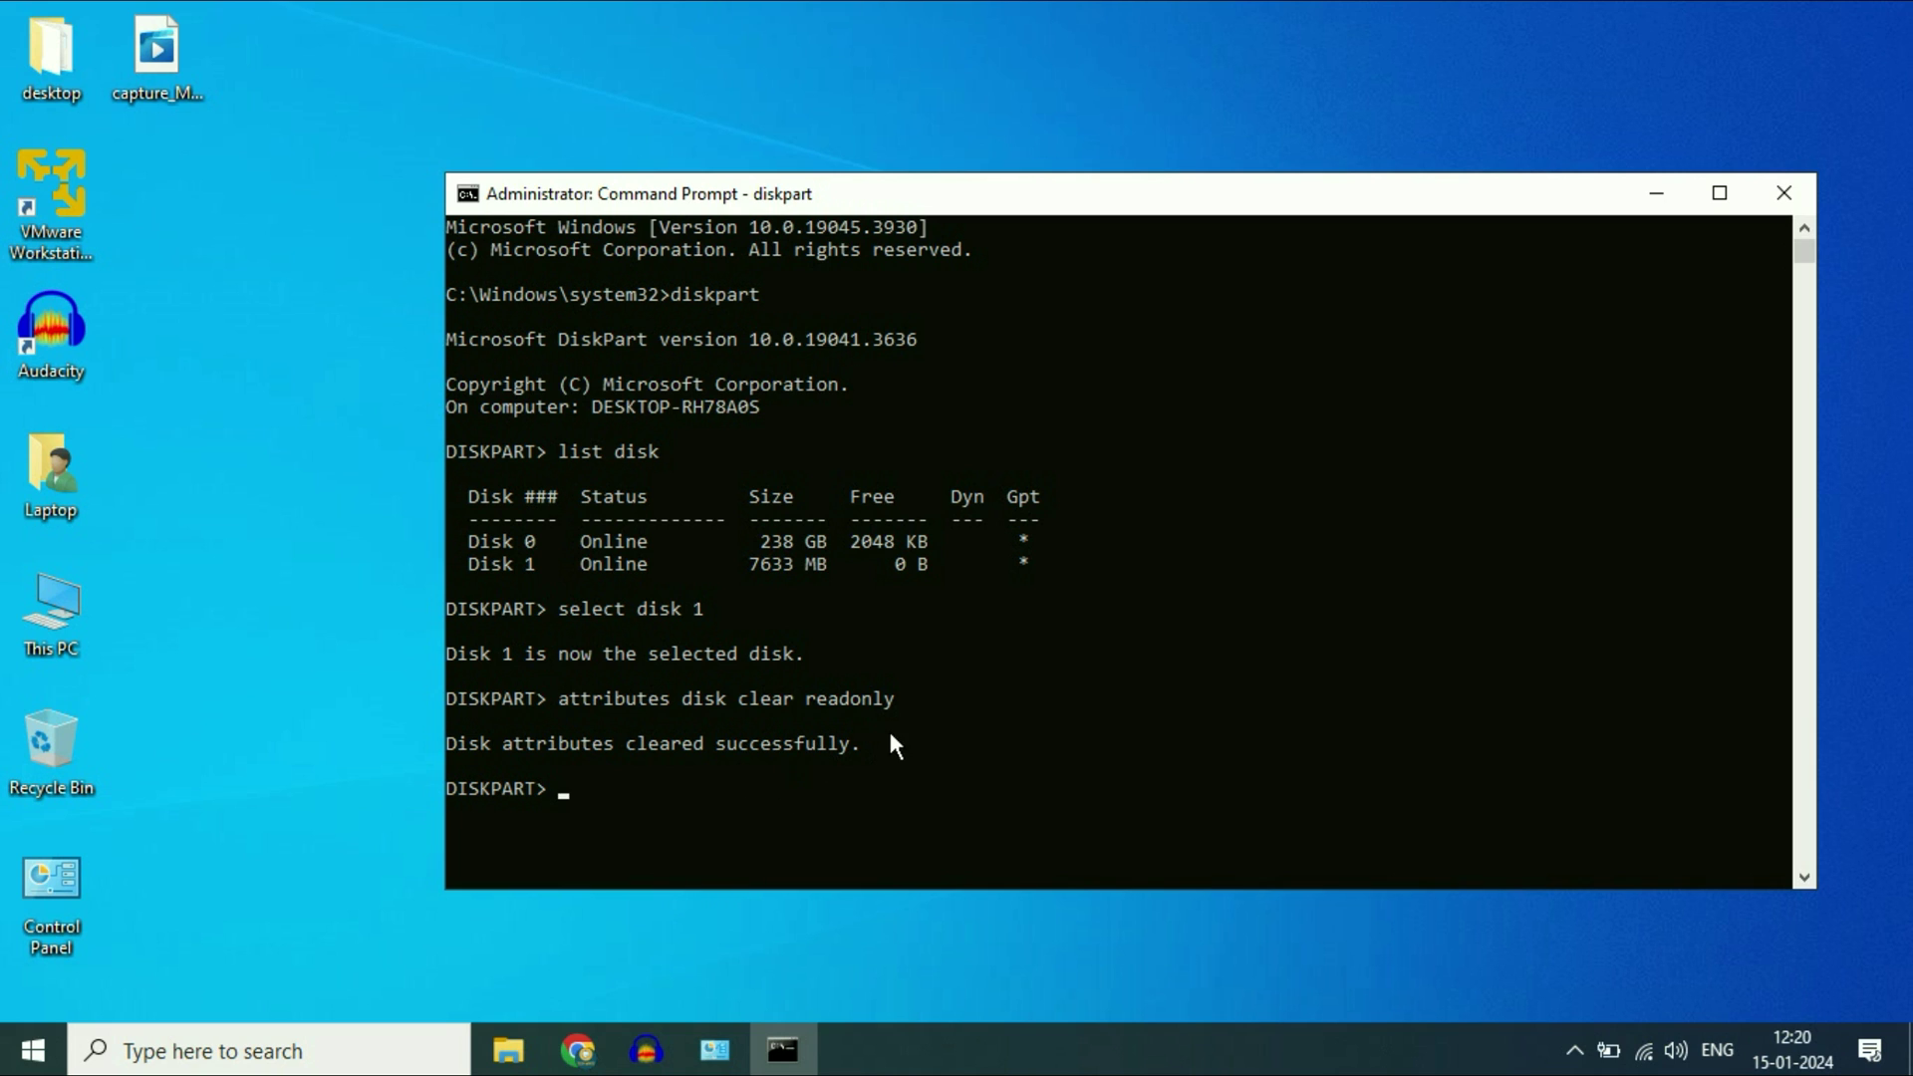
pyautogui.click(1783, 197)
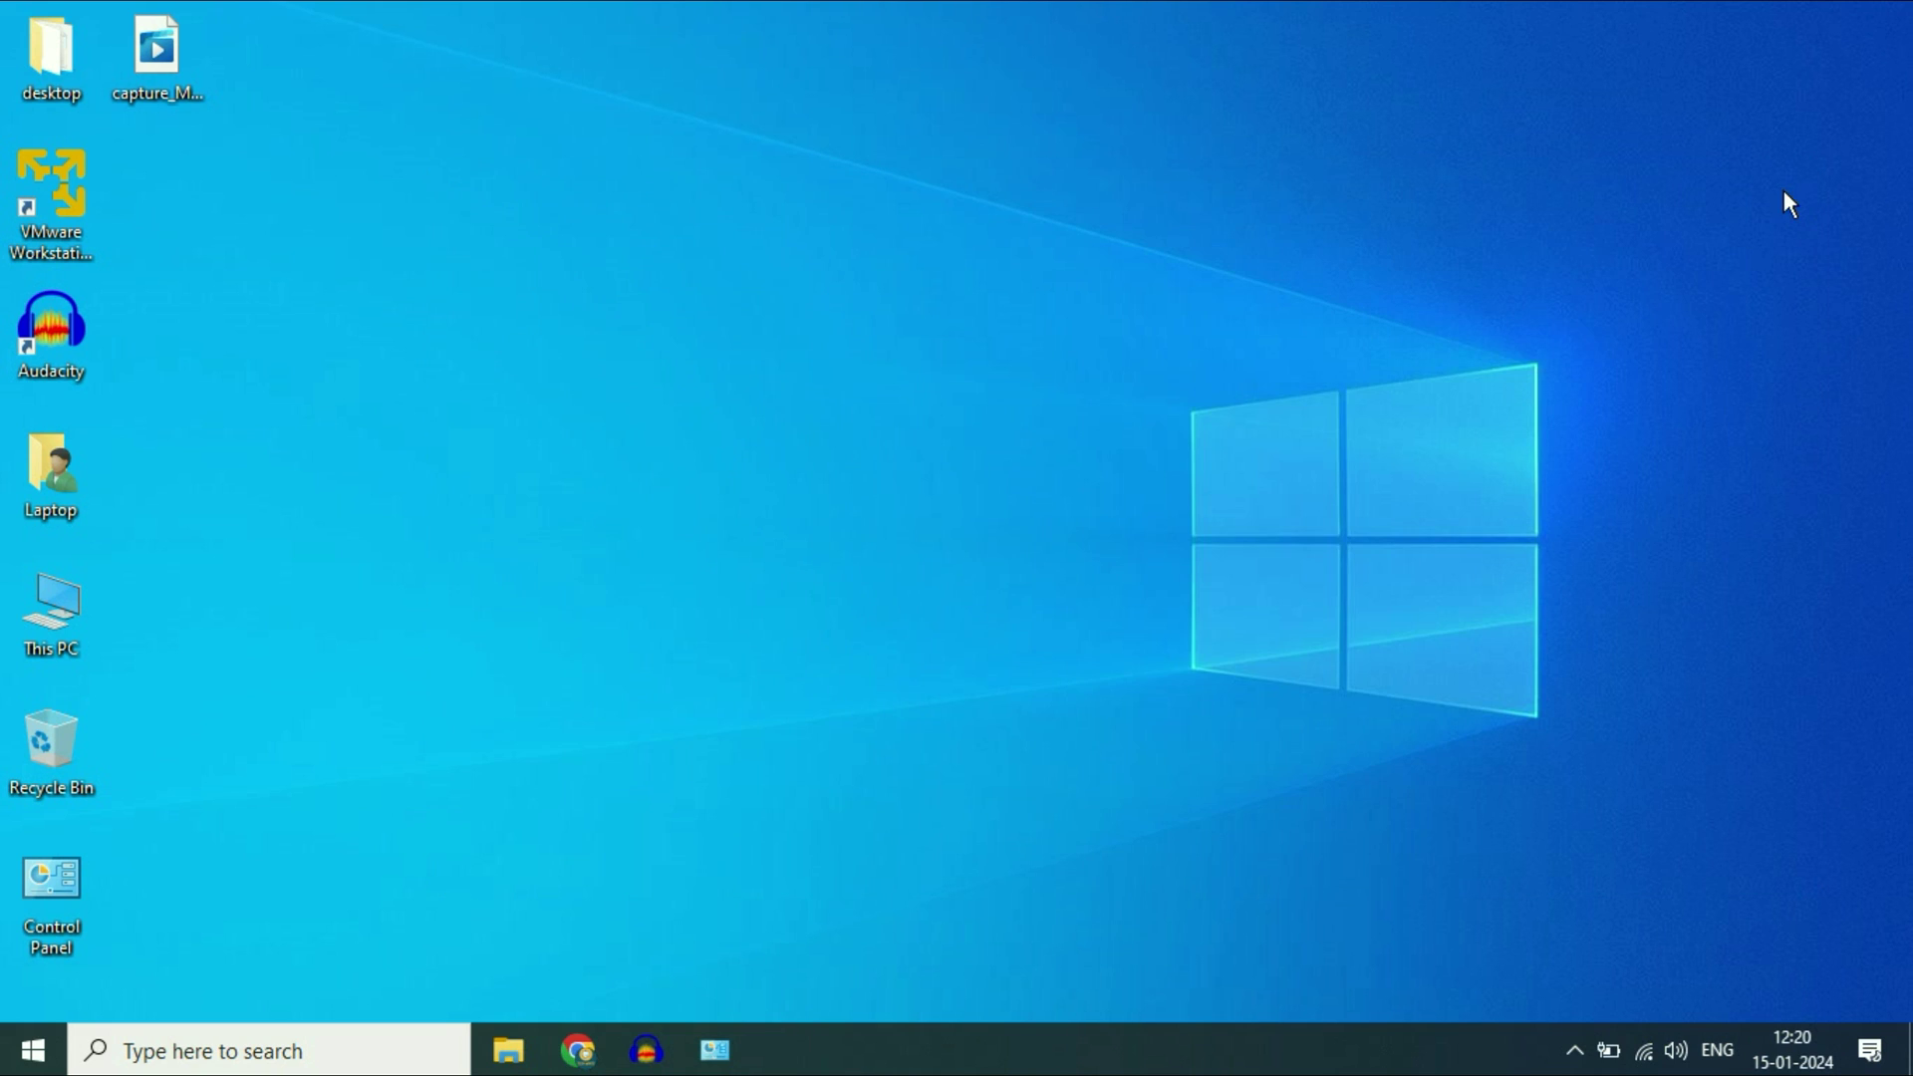